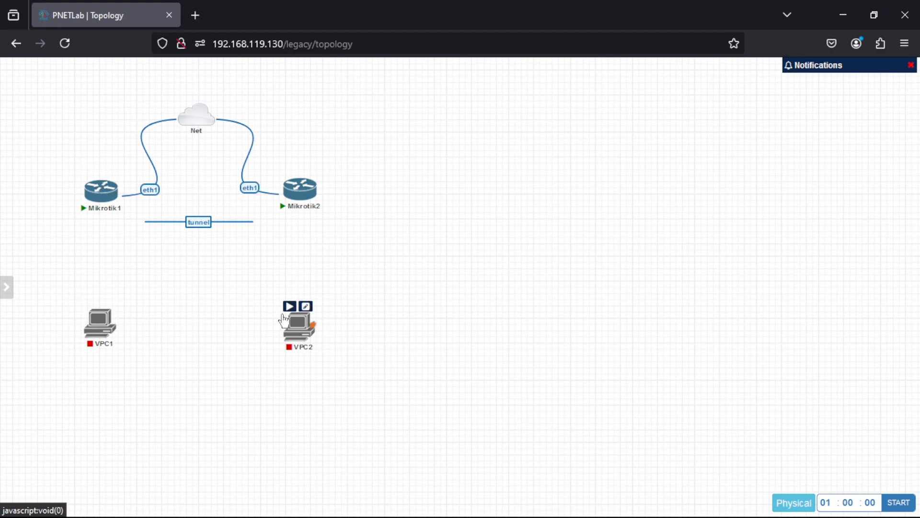
pyautogui.rightClick(151, 190)
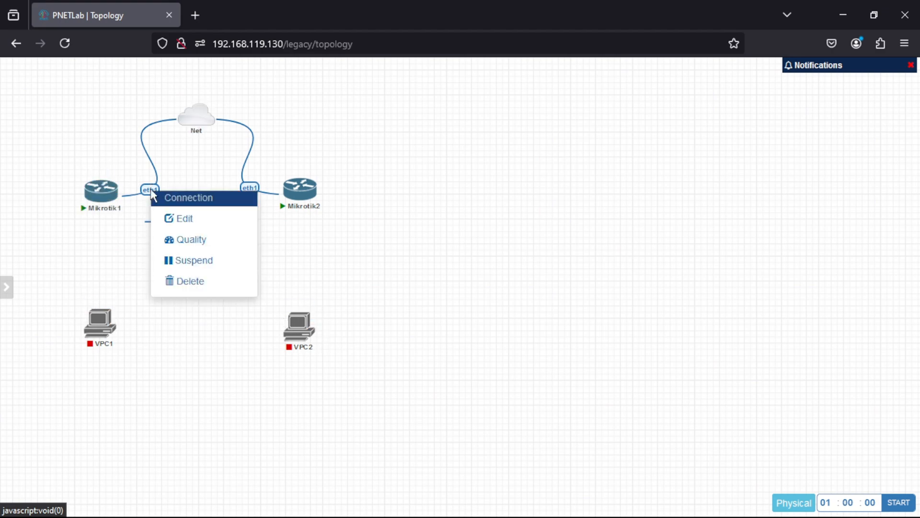
pyautogui.click(192, 218)
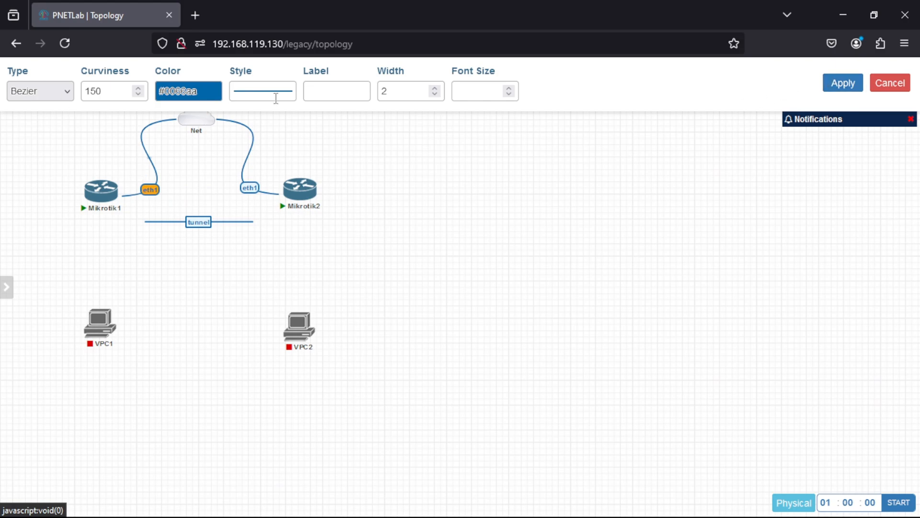
pyautogui.click(852, 91)
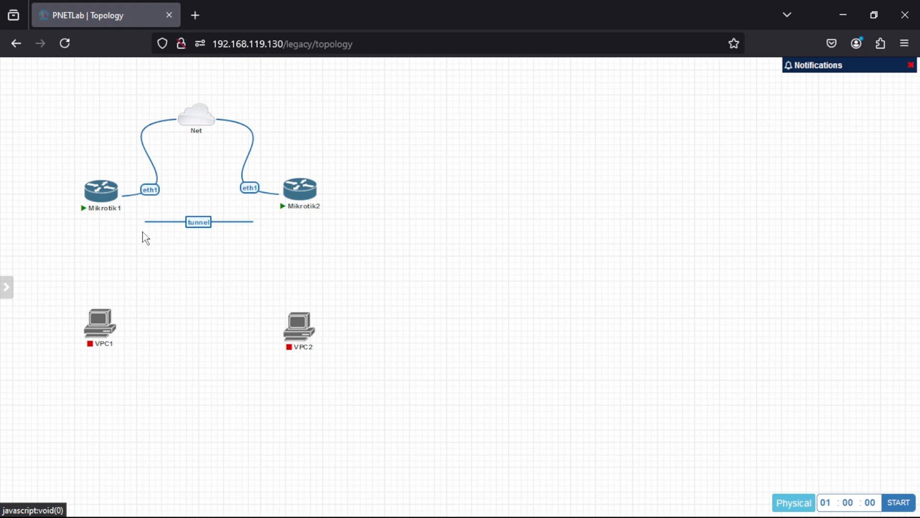
pyautogui.rightClick(192, 315)
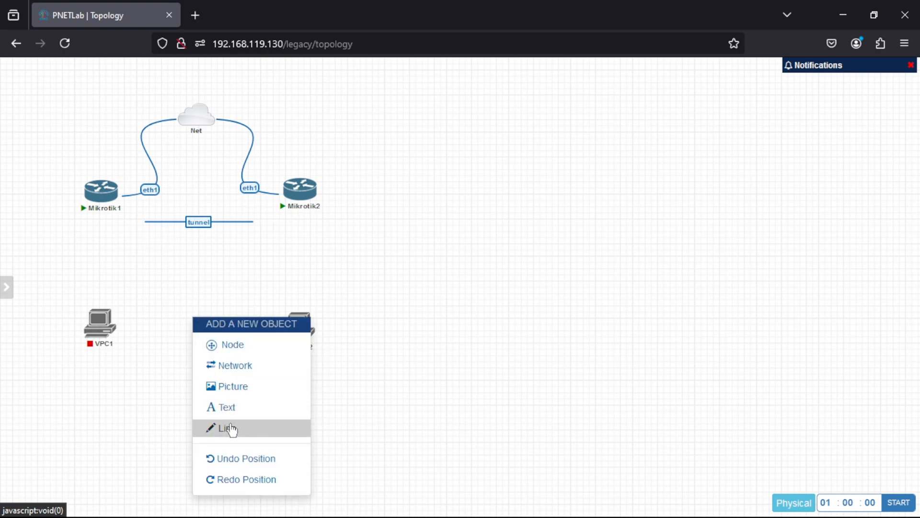
pyautogui.click(257, 430)
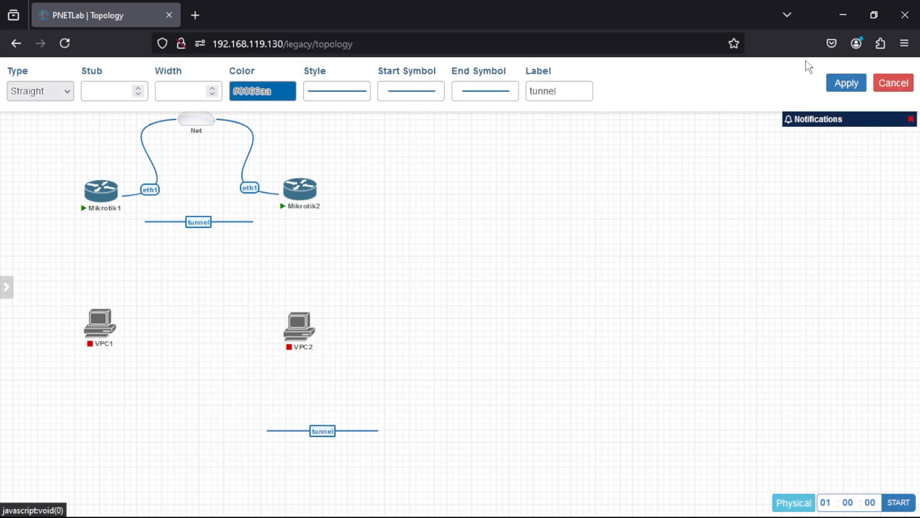
pyautogui.click(857, 85)
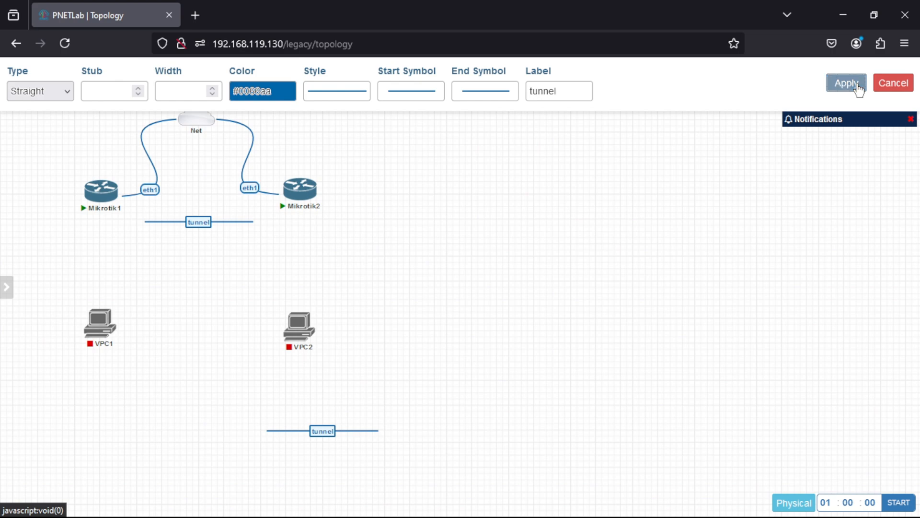
pyautogui.rightClick(266, 430)
pyautogui.click(290, 480)
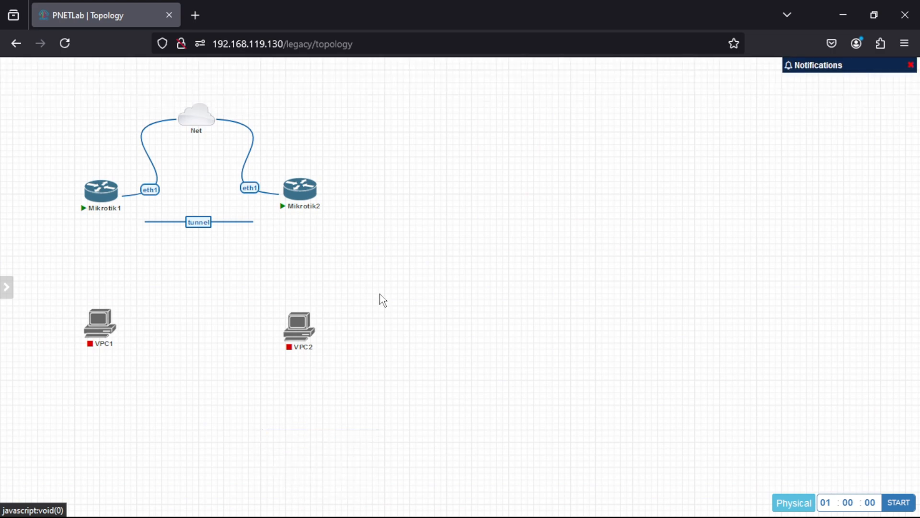
# Connect Mikrotik1's eth2 to VPC1's eth0, and Mikrotik2's eth2 to VPC2's eth0.
pyautogui.moveTo(107, 199)
pyautogui.moveTo(116, 191); pyautogui.dragTo(99, 321)
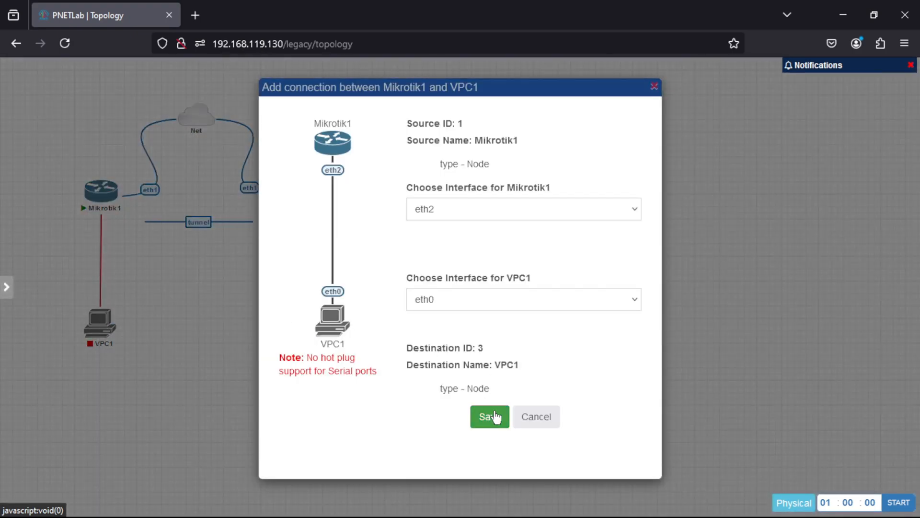
pyautogui.click(490, 417)
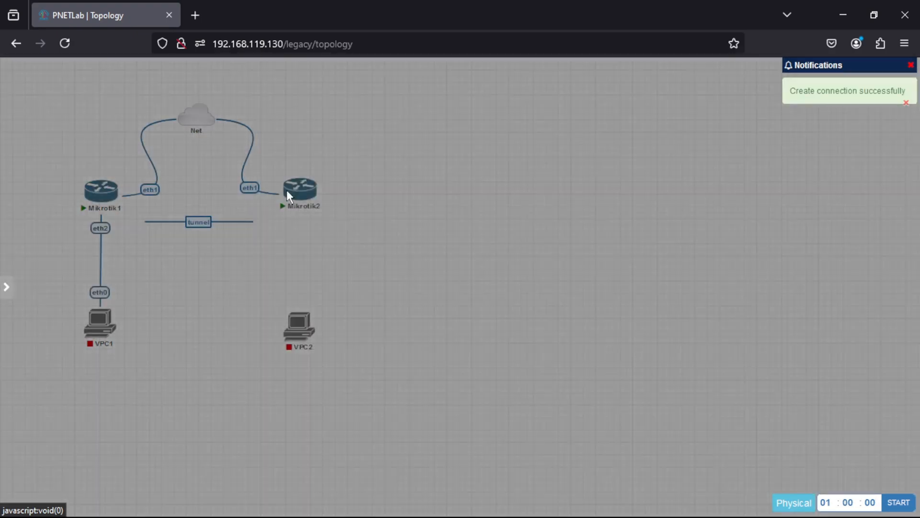
pyautogui.moveTo(318, 191)
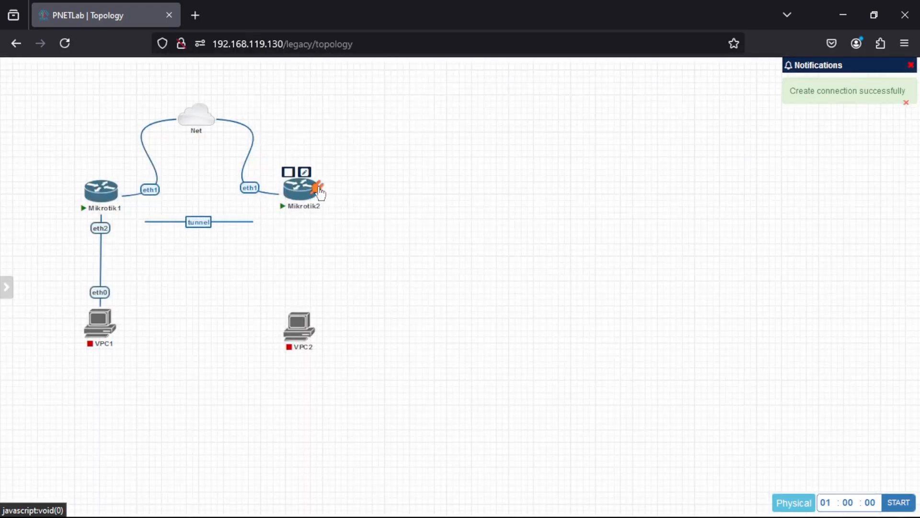
pyautogui.moveTo(319, 191); pyautogui.dragTo(299, 322)
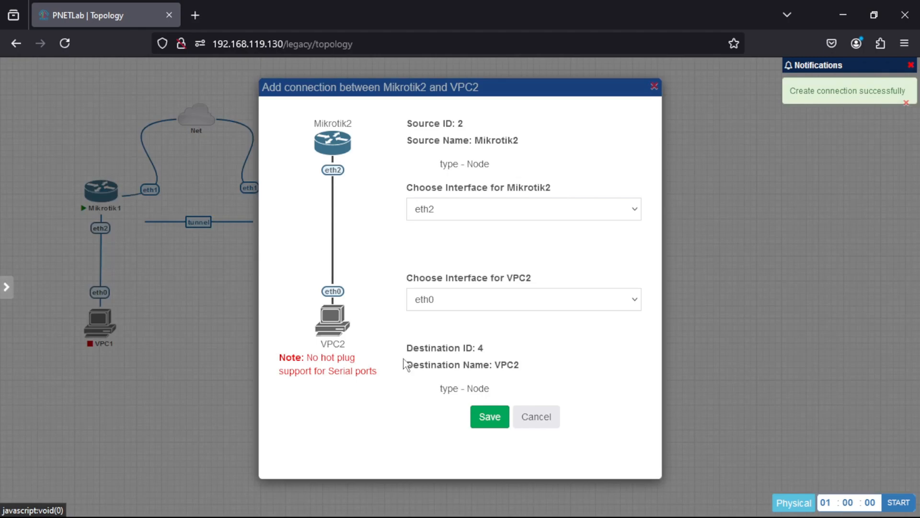
pyautogui.click(479, 417)
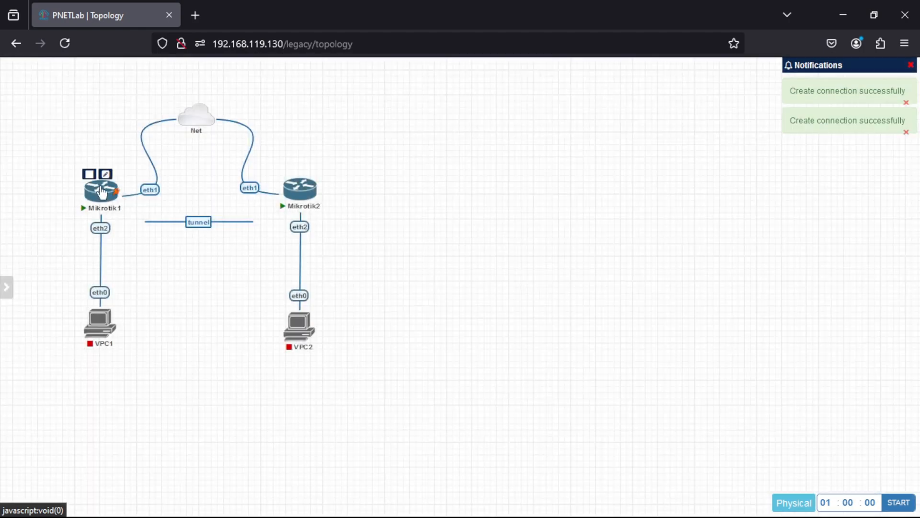
# Open the Mikrotik1 console and list its IP addresses with ip address print.
pyautogui.click(102, 192)
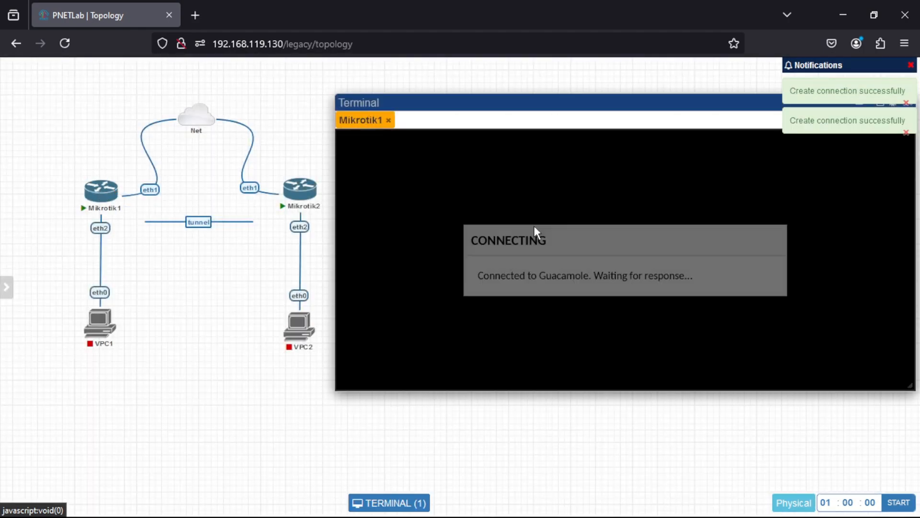
pyautogui.press('Return')
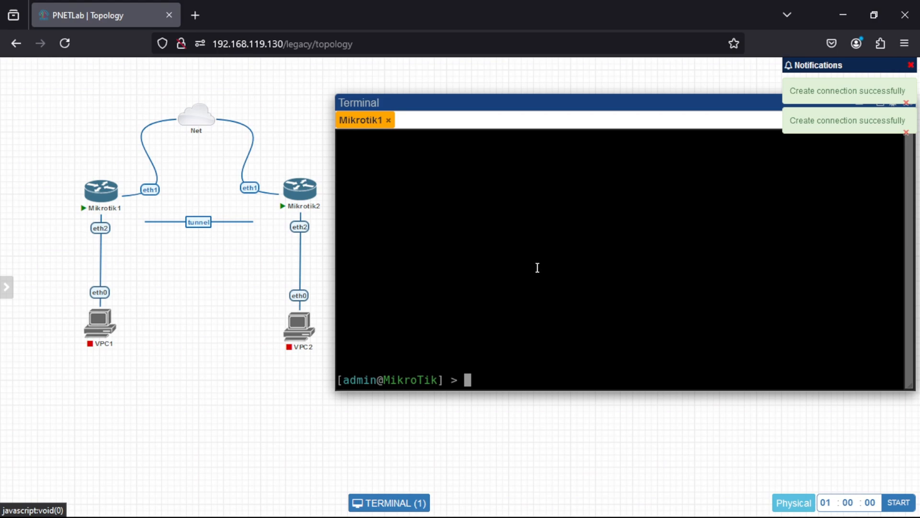
pyautogui.press('Return')
pyautogui.press('Return')
pyautogui.press('Return')
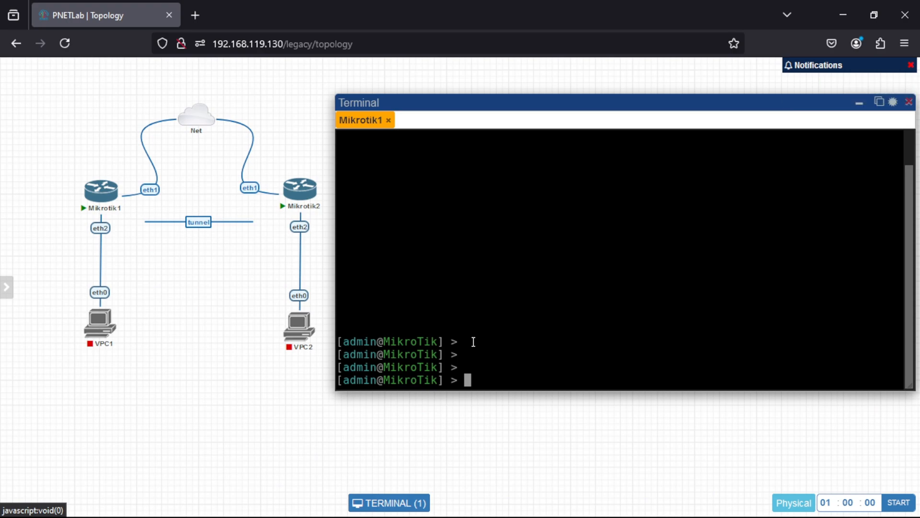
pyautogui.write('ip address print')
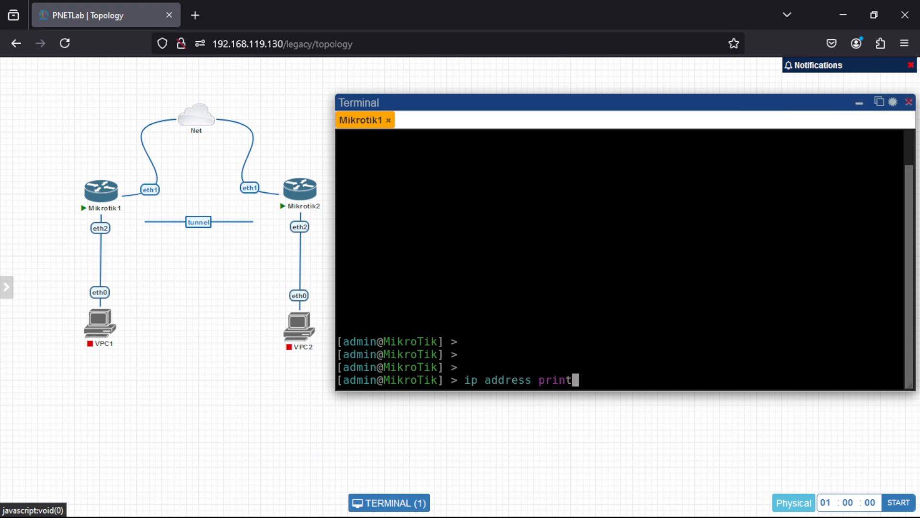
pyautogui.press('Return')
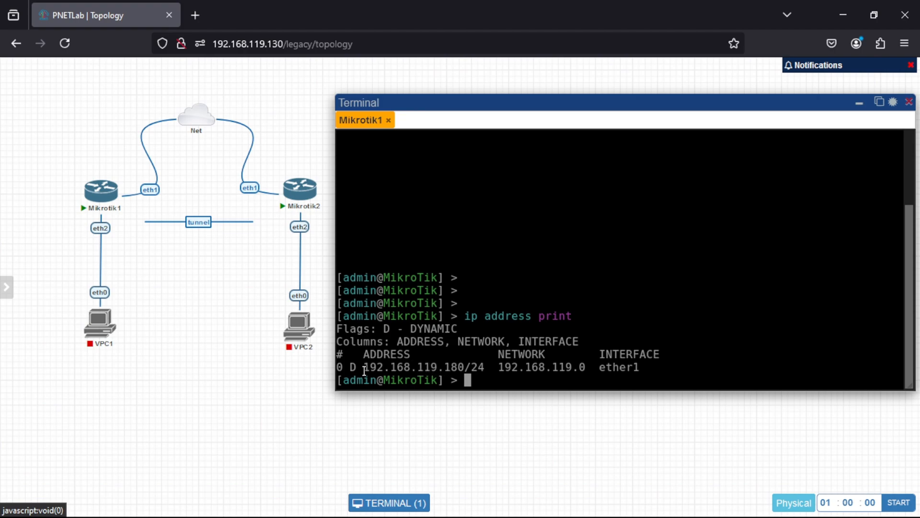
# Open the Mikrotik2 console, list its IP addresses with ip address print, and return to the Mikrotik1 console.
pyautogui.click(299, 195)
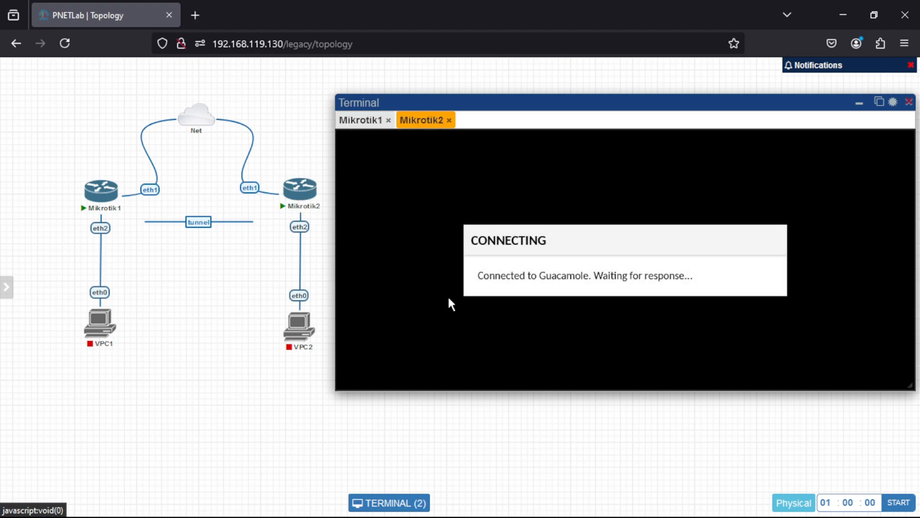
pyautogui.press('Return')
pyautogui.press('Return')
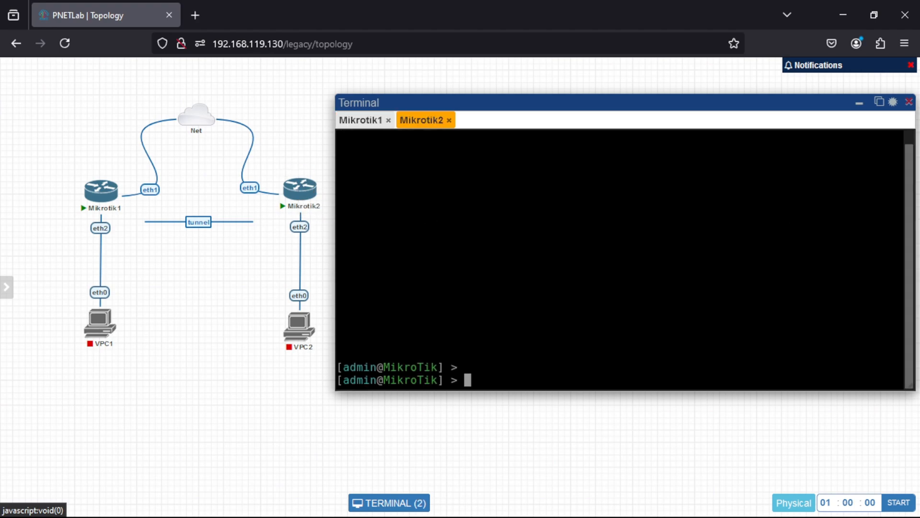
pyautogui.write('ip address ')
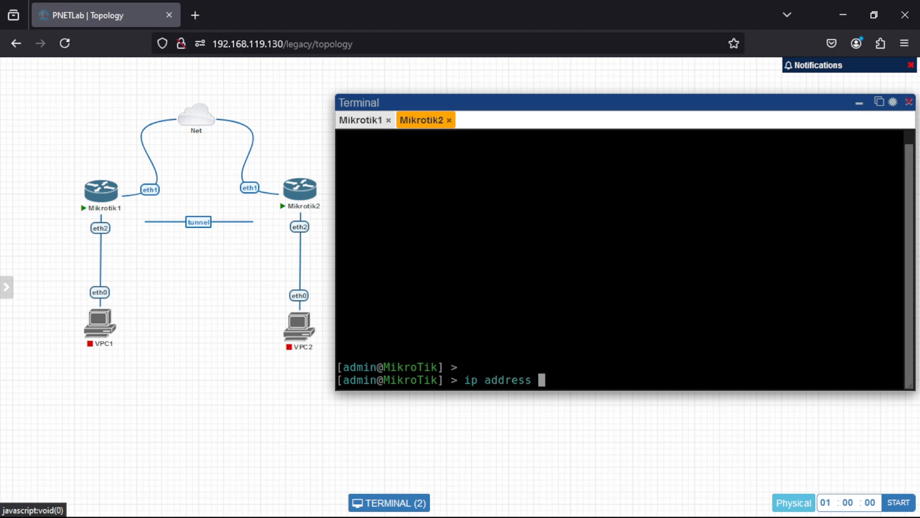
pyautogui.write('print')
pyautogui.press('Return')
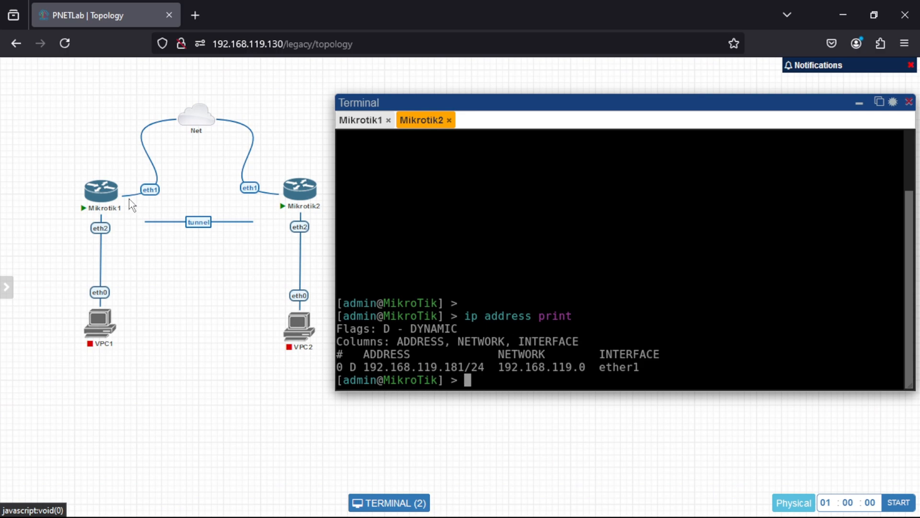
pyautogui.click(362, 125)
# Search Windows for winbox and launch winbox64.exe.
pyautogui.moveTo(360, 489)
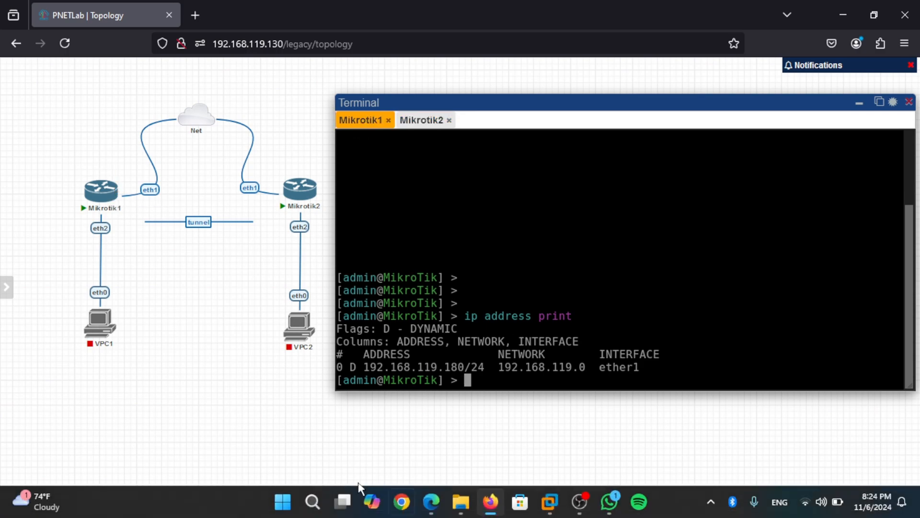
pyautogui.click(319, 507)
pyautogui.write('w')
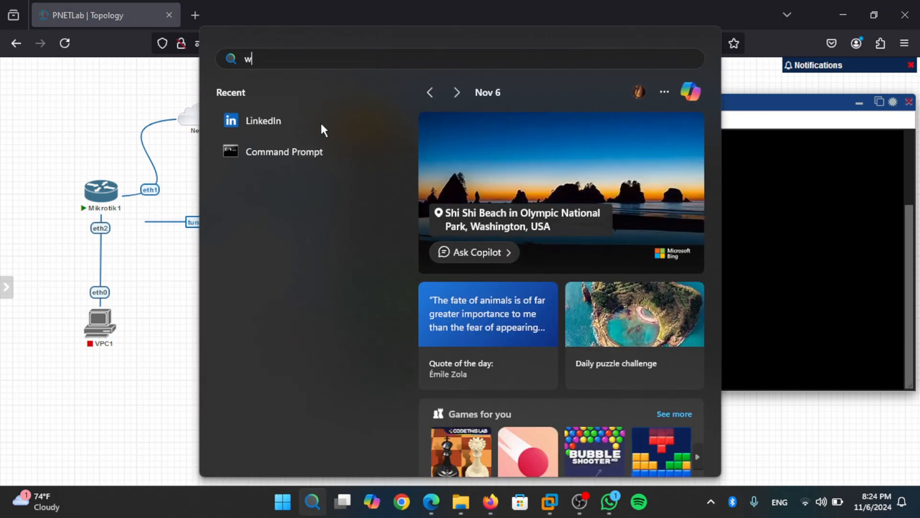
pyautogui.write('inbox64.exe')
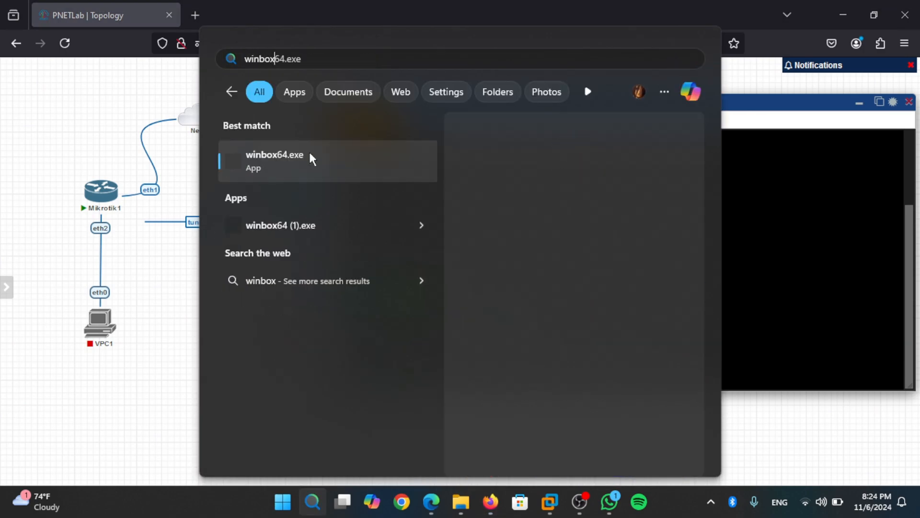
pyautogui.click(283, 159)
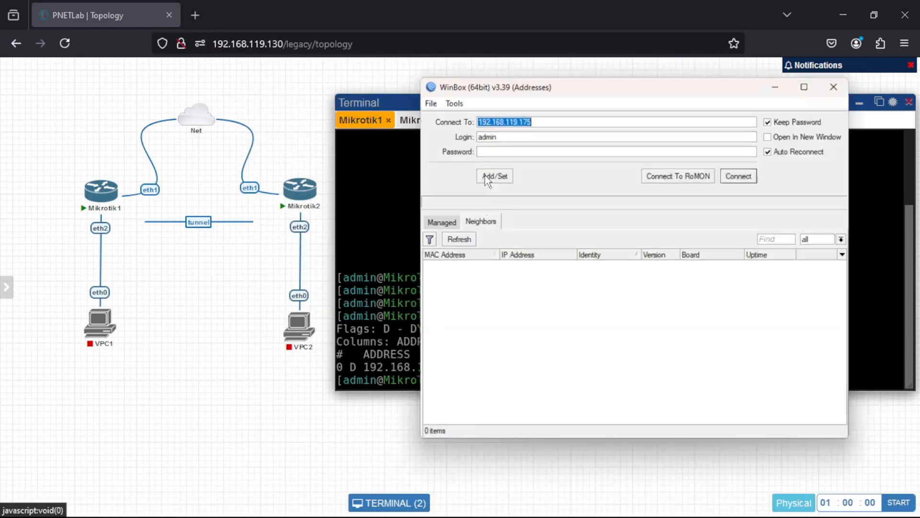
# Refresh WinBox's neighbor list, connect to the router at 192.168.119.180 as admin, and dismiss the password change request.
pyautogui.click(457, 241)
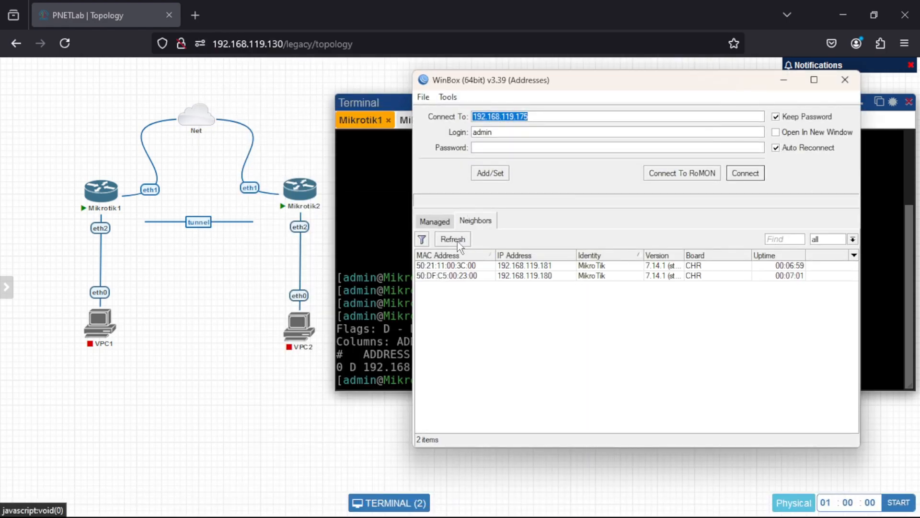
pyautogui.click(522, 277)
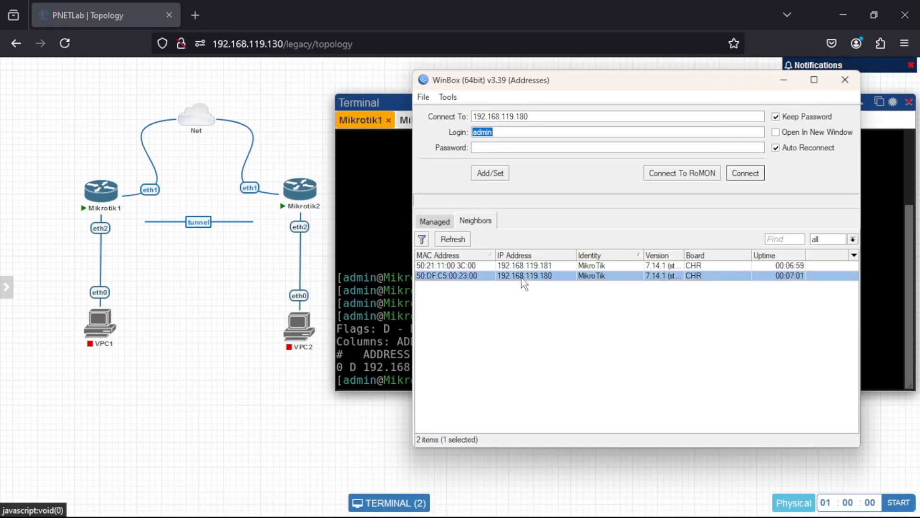
pyautogui.click(744, 173)
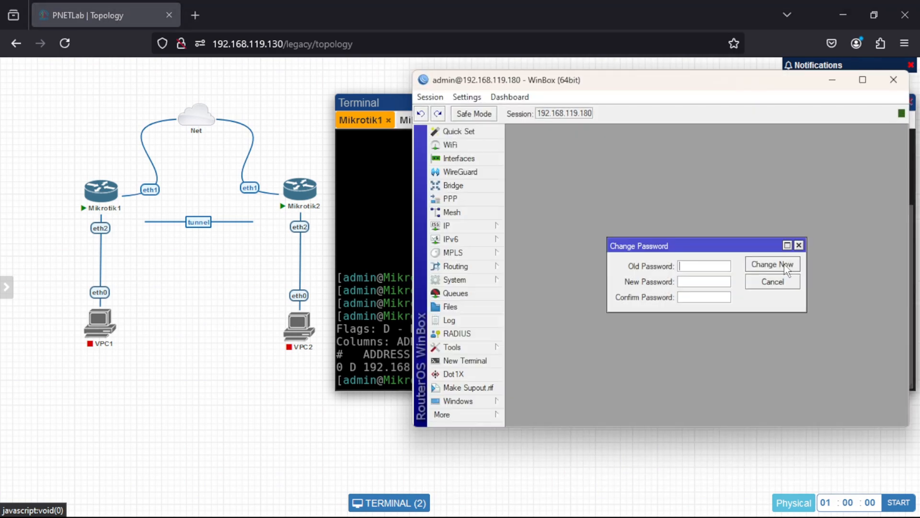
pyautogui.click(798, 245)
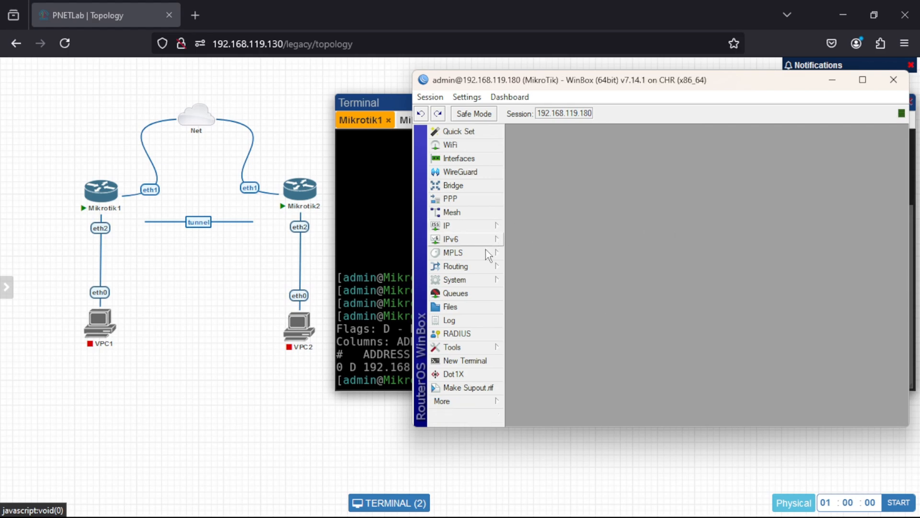
# Set the system identity of the router at 192.168.119.180 to r-pusat.
pyautogui.click(484, 281)
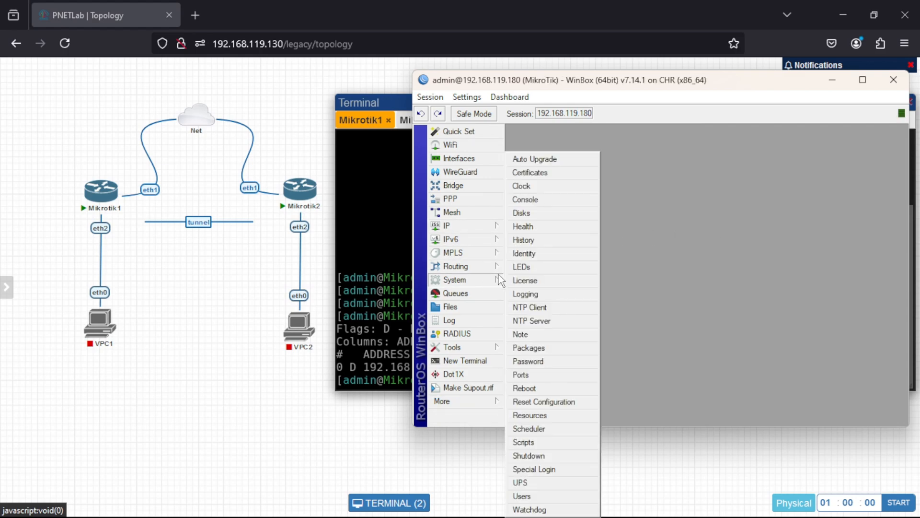
pyautogui.click(524, 254)
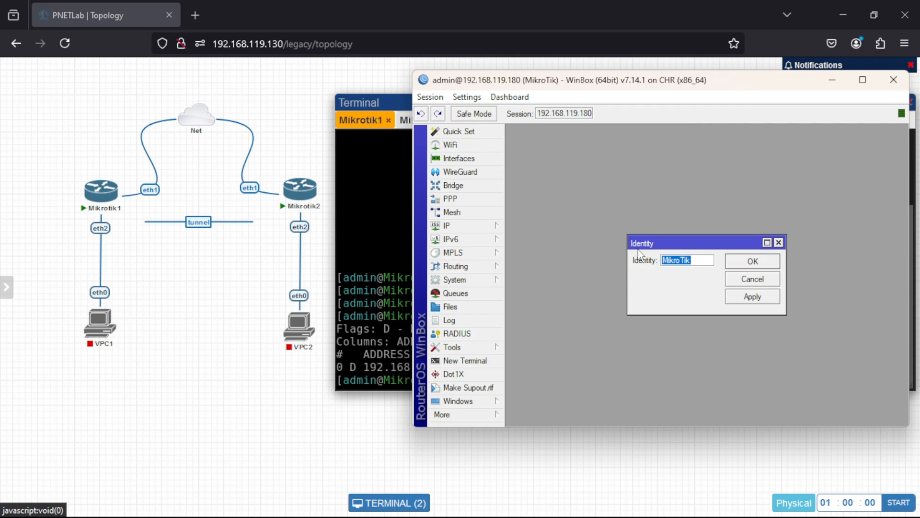
pyautogui.write('r')
pyautogui.write('-pusat')
pyautogui.click(761, 298)
pyautogui.click(757, 265)
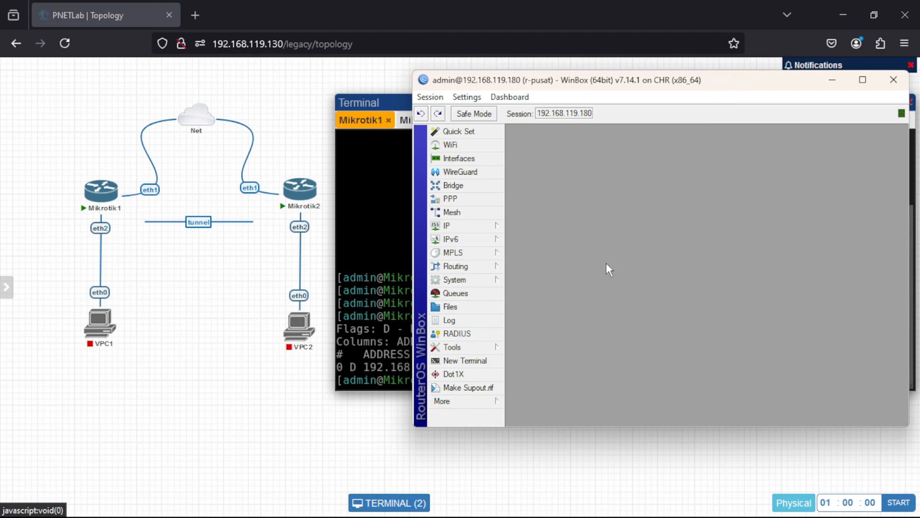
# Start a new WinBox session and connect as admin to the neighbor router at 192.168.119.181.
pyautogui.click(485, 401)
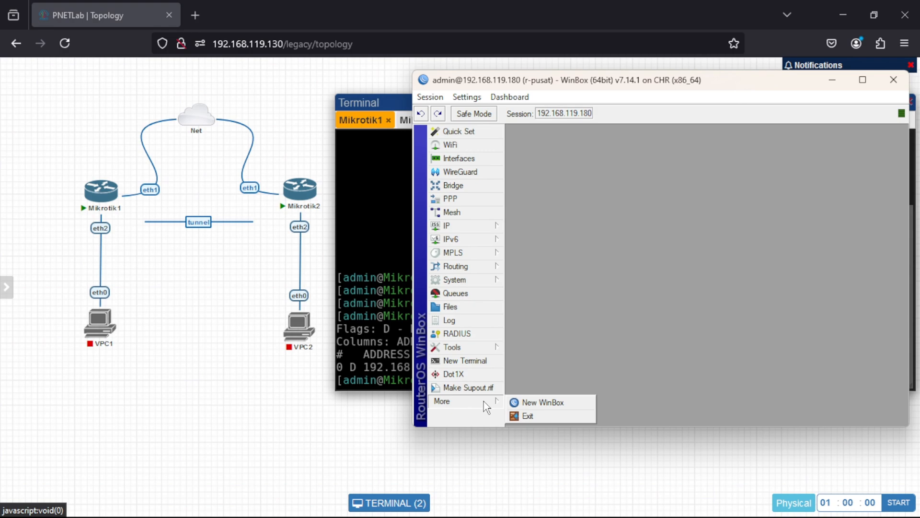
pyautogui.click(518, 403)
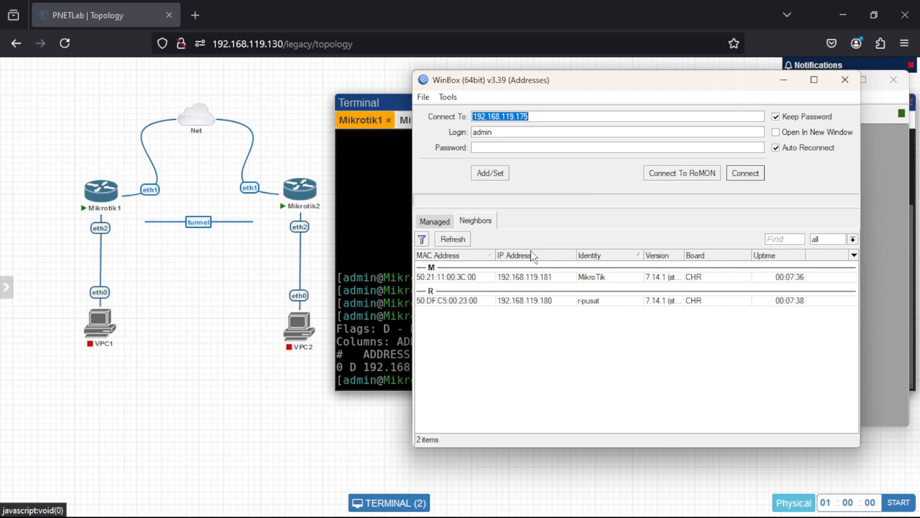
pyautogui.click(537, 276)
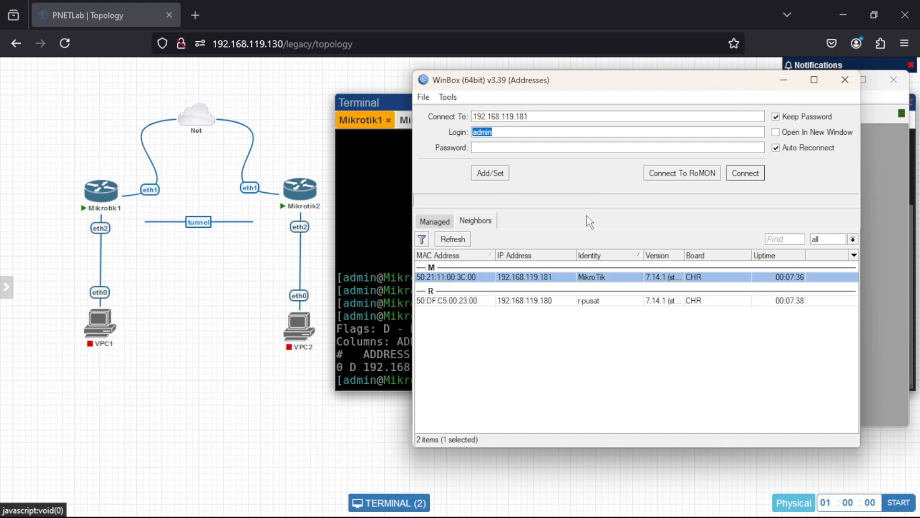
pyautogui.click(742, 176)
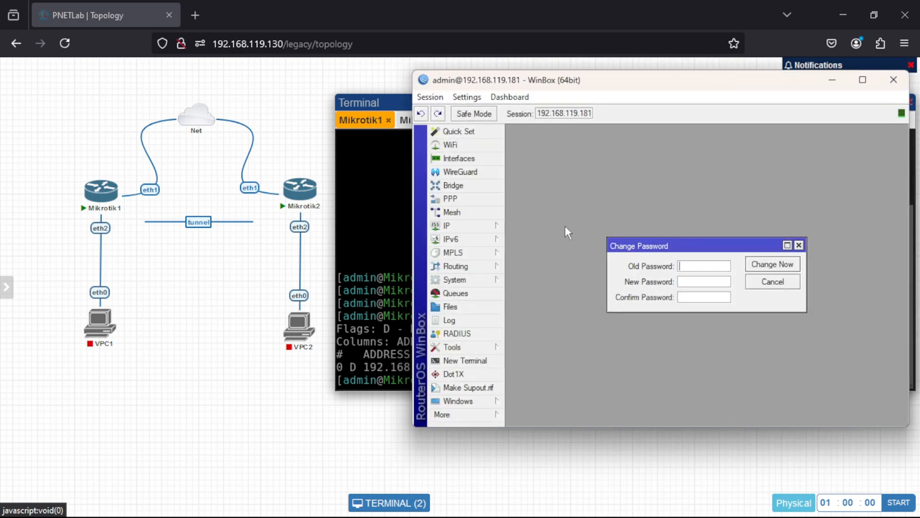
# Dismiss the password change request and set the system identity of the router at 192.168.119.181 to r-cabang.
pyautogui.click(798, 245)
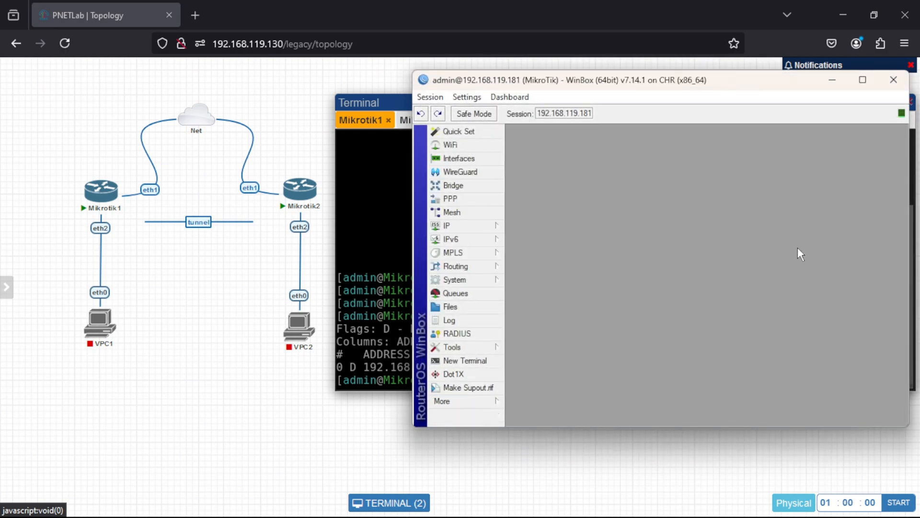
pyautogui.click(481, 278)
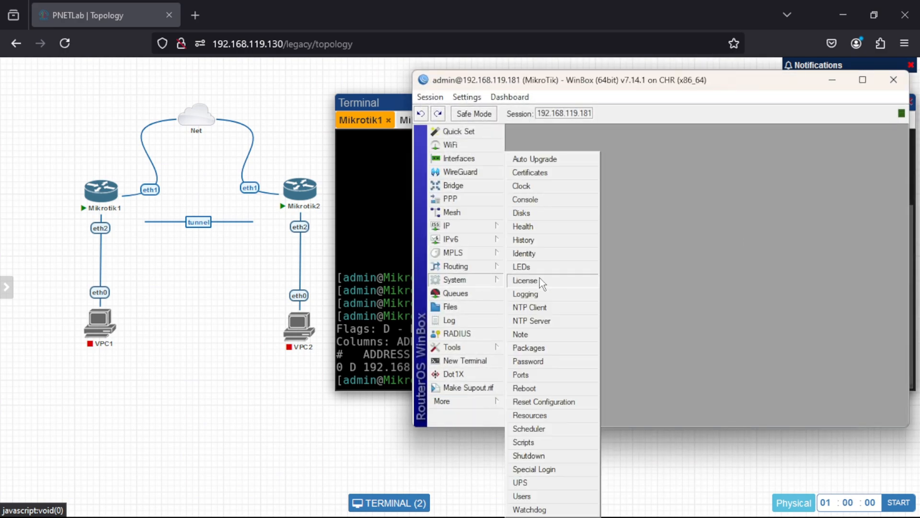
pyautogui.click(540, 249)
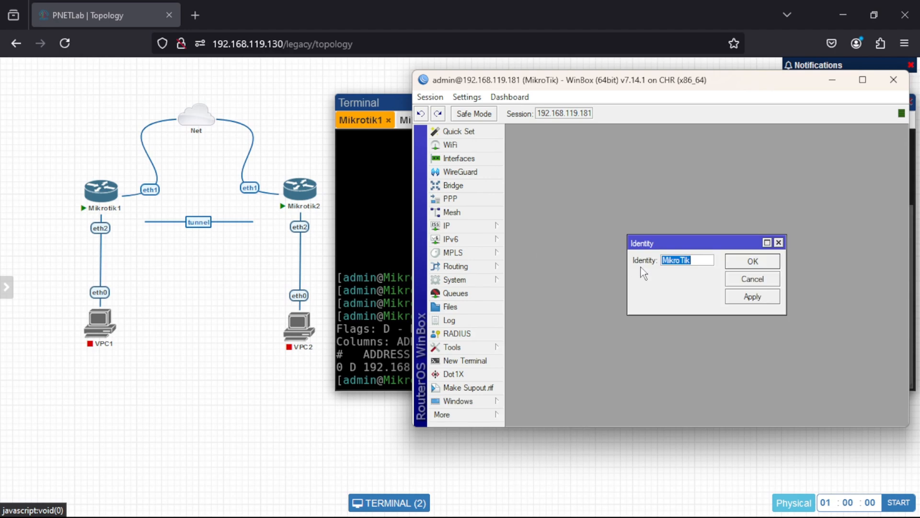
pyautogui.write('r-cabang')
pyautogui.click(764, 299)
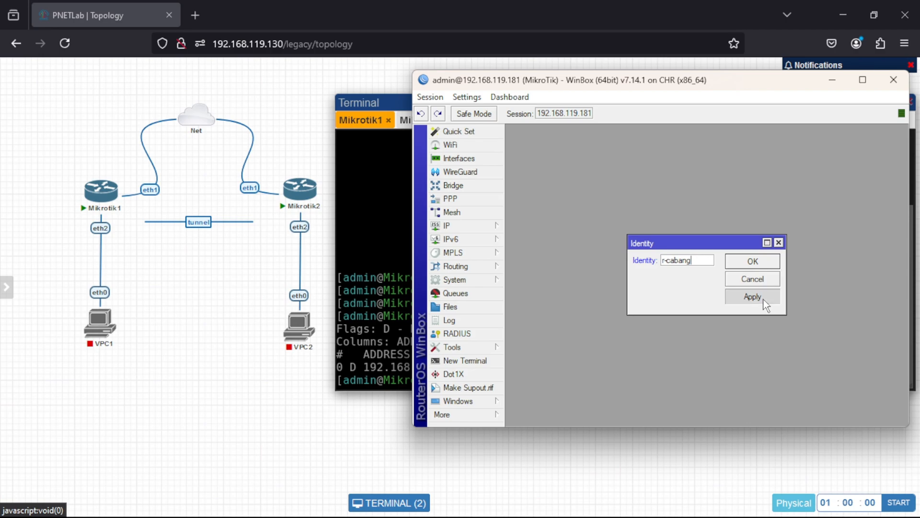
pyautogui.click(754, 262)
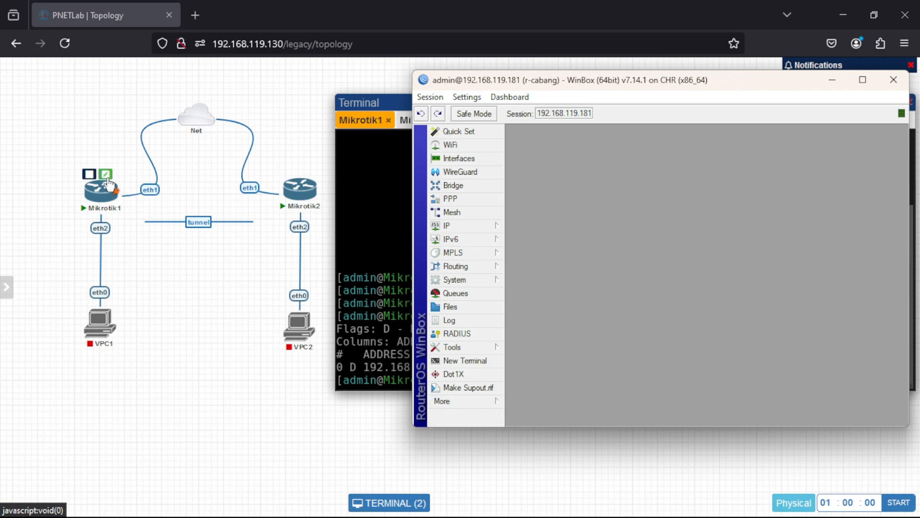
# Rename the Mikrotik1 node in the PNETLab topology to r-pusat and save it.
pyautogui.click(107, 178)
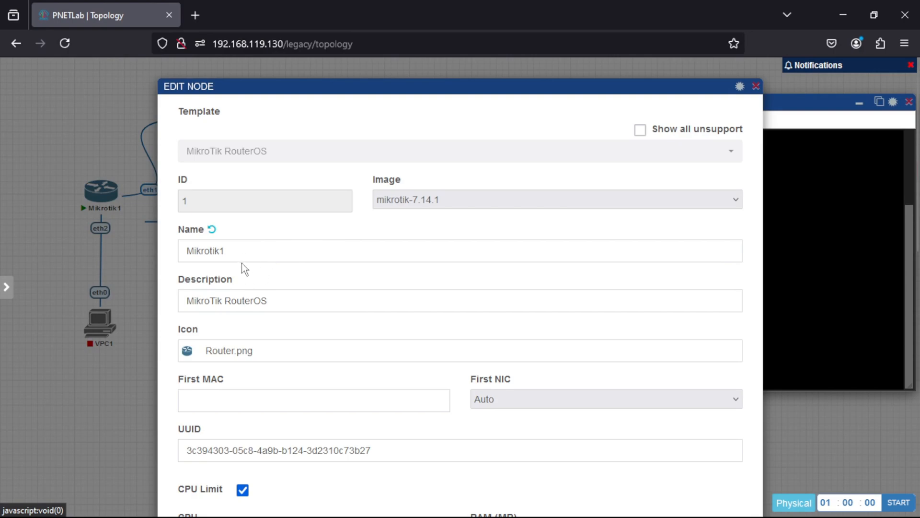
pyautogui.click(240, 257)
pyautogui.press('BackSpace')
pyautogui.press('BackSpace')
pyautogui.press('BackSpace')
pyautogui.press('BackSpace')
pyautogui.press('BackSpace')
pyautogui.press('BackSpace')
pyautogui.press('BackSpace')
pyautogui.press('BackSpace')
pyautogui.press('BackSpace')
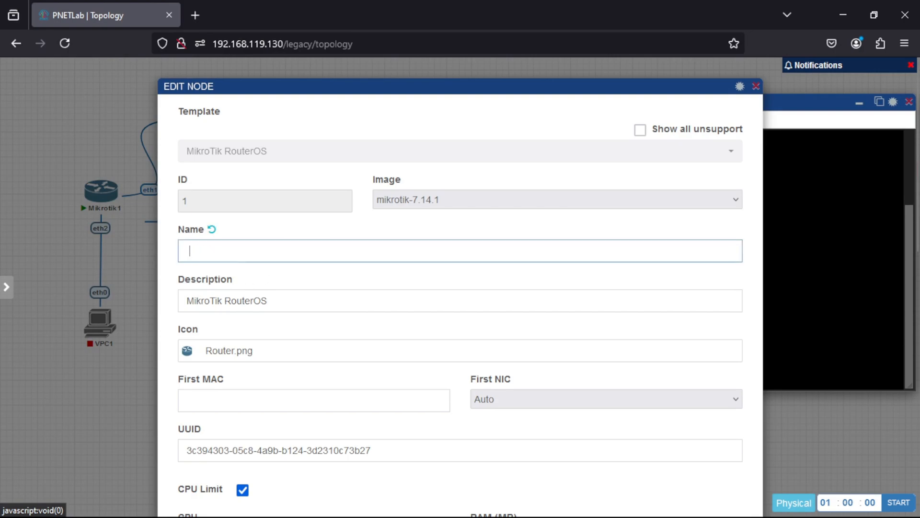
pyautogui.write('r-pusat')
pyautogui.scroll(-7, 170, 443)
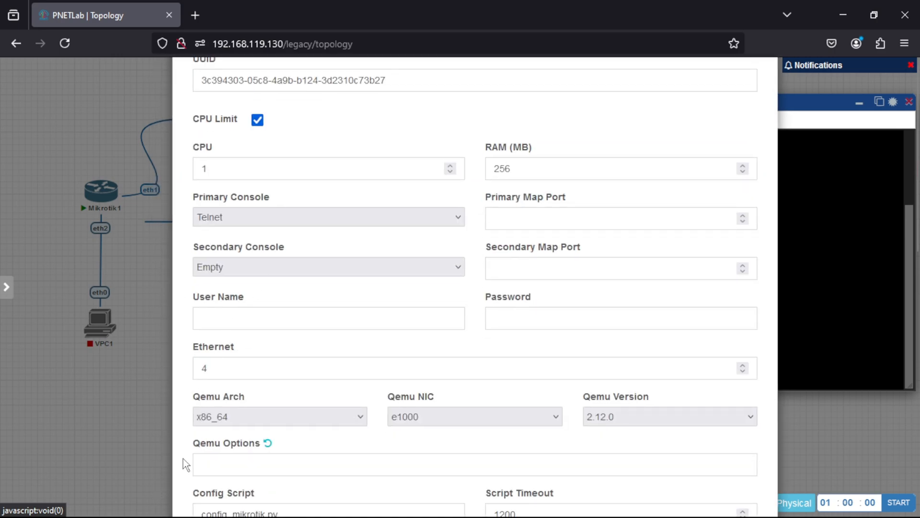
pyautogui.scroll(-5, 183, 459)
pyautogui.click(428, 436)
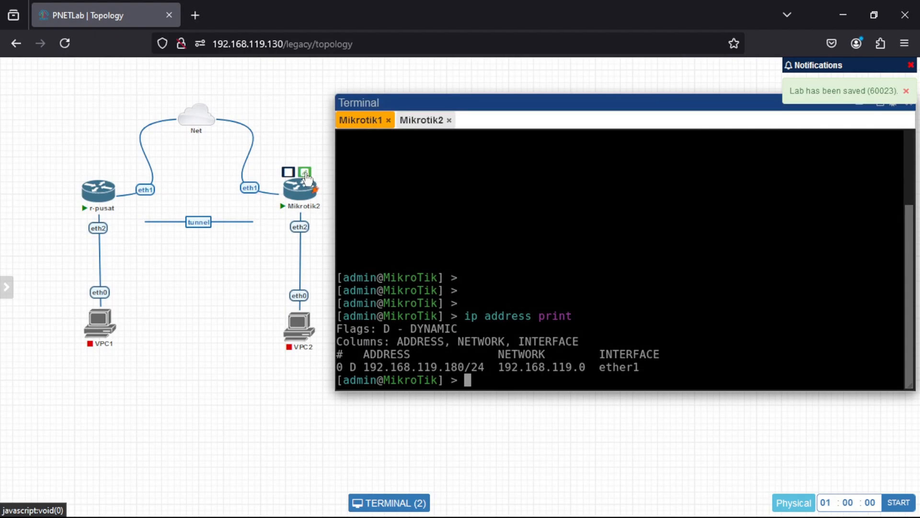
# Rename the Mikrotik2 node in the topology to r-cabang and save it.
pyautogui.click(305, 172)
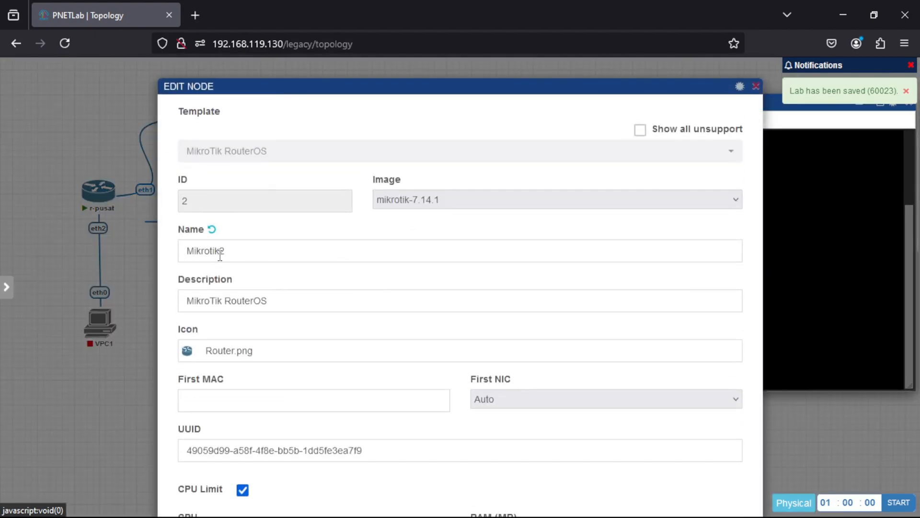
pyautogui.click(231, 253)
pyautogui.press('BackSpace')
pyautogui.press('BackSpace')
pyautogui.press('BackSpace')
pyautogui.press('BackSpace')
pyautogui.press('BackSpace')
pyautogui.press('BackSpace')
pyautogui.press('BackSpace')
pyautogui.press('BackSpace')
pyautogui.press('BackSpace')
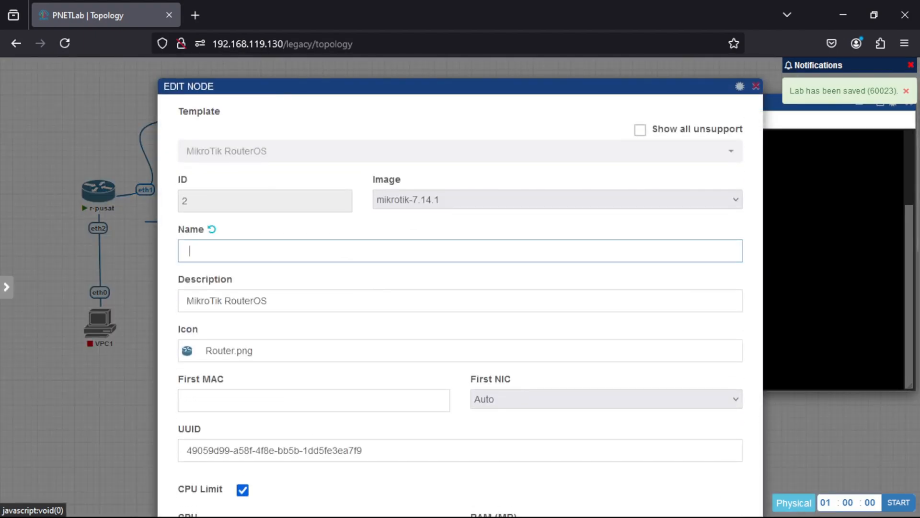
pyautogui.write('r-cabang')
pyautogui.scroll(-8, 174, 429)
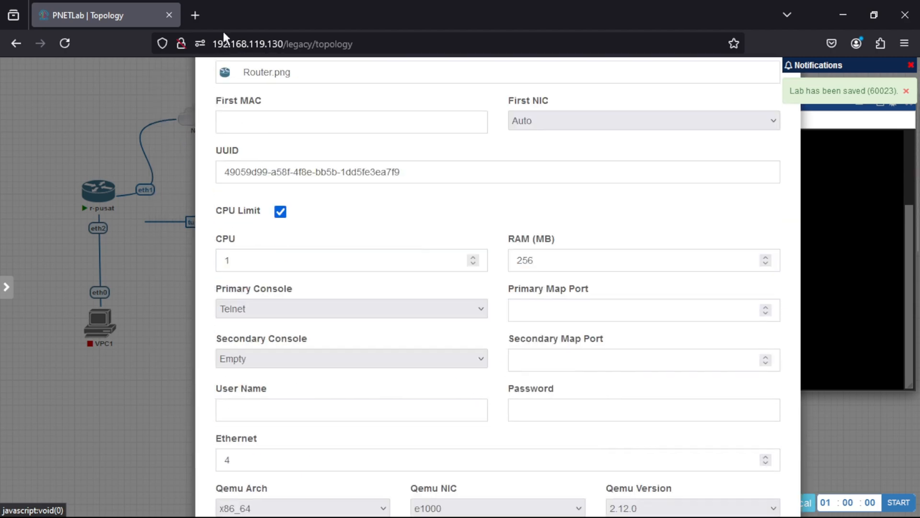
pyautogui.scroll(-4, 222, 417)
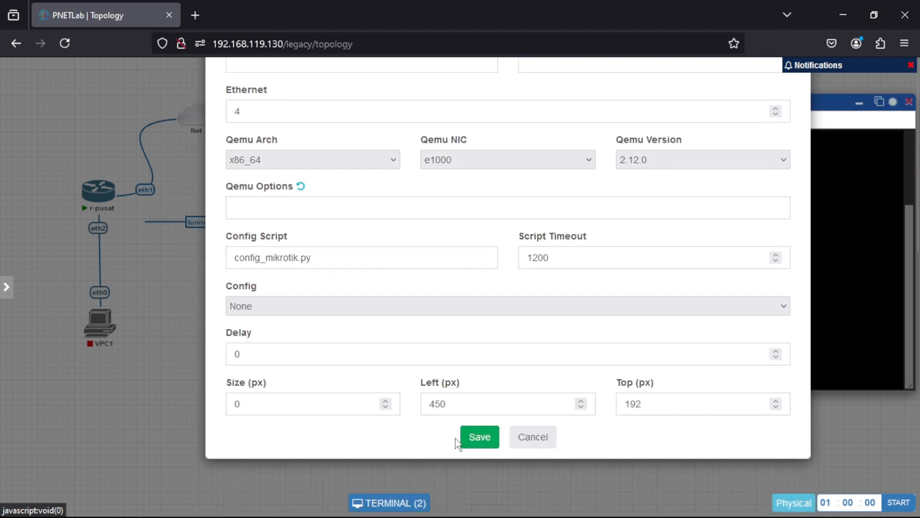
pyautogui.click(467, 439)
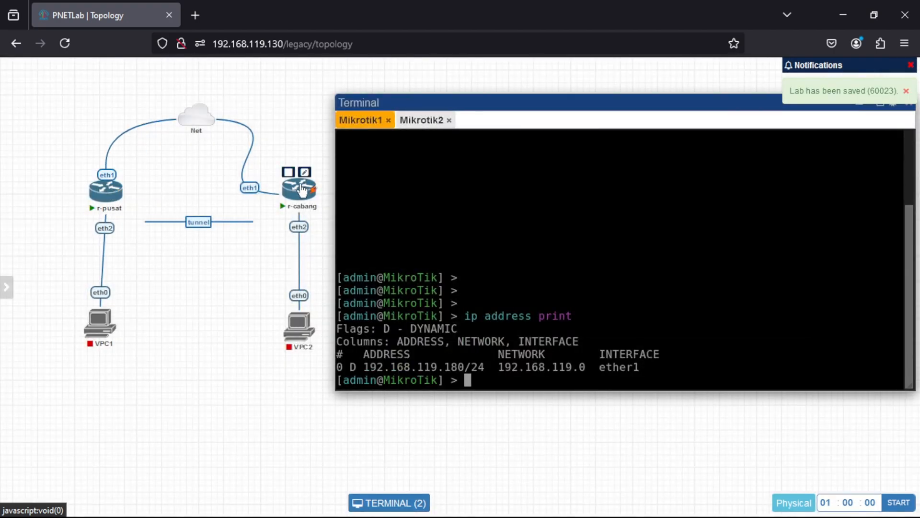
# Reposition r-cabang closer to the tunnel line and line up VPC2 and VPC1 beneath their routers.
pyautogui.moveTo(303, 190); pyautogui.dragTo(287, 189)
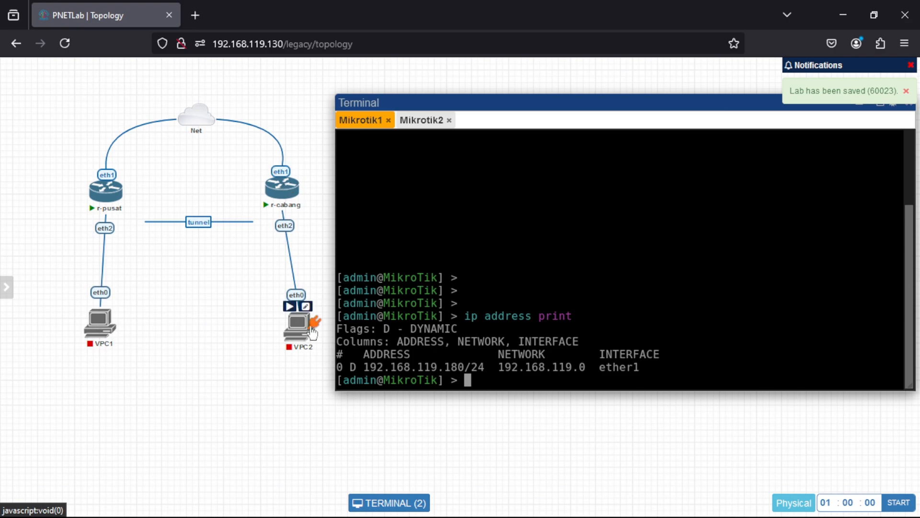
pyautogui.moveTo(309, 333); pyautogui.dragTo(297, 337)
pyautogui.moveTo(298, 341); pyautogui.dragTo(297, 334)
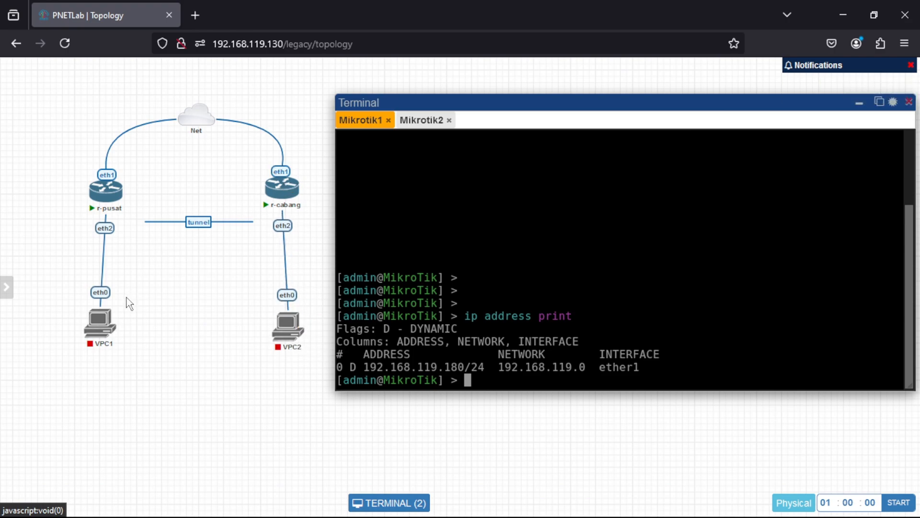
pyautogui.moveTo(110, 329); pyautogui.dragTo(115, 332)
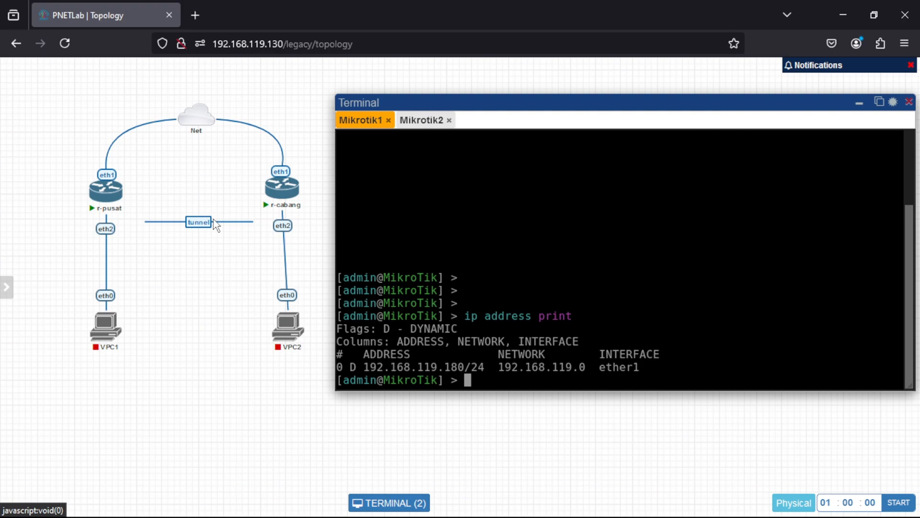
# Switch to r-pusat's WinBox session and disable its DHCP client on ether1.
pyautogui.moveTo(661, 515)
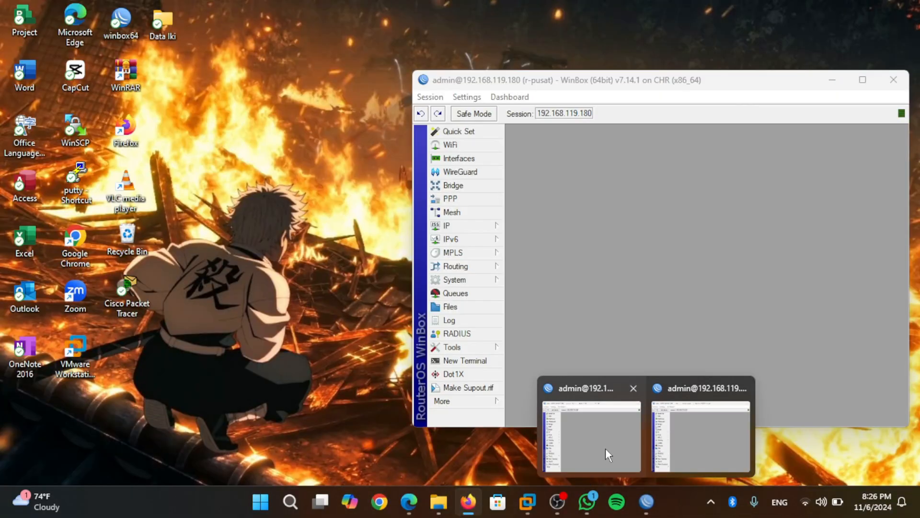
pyautogui.click(605, 448)
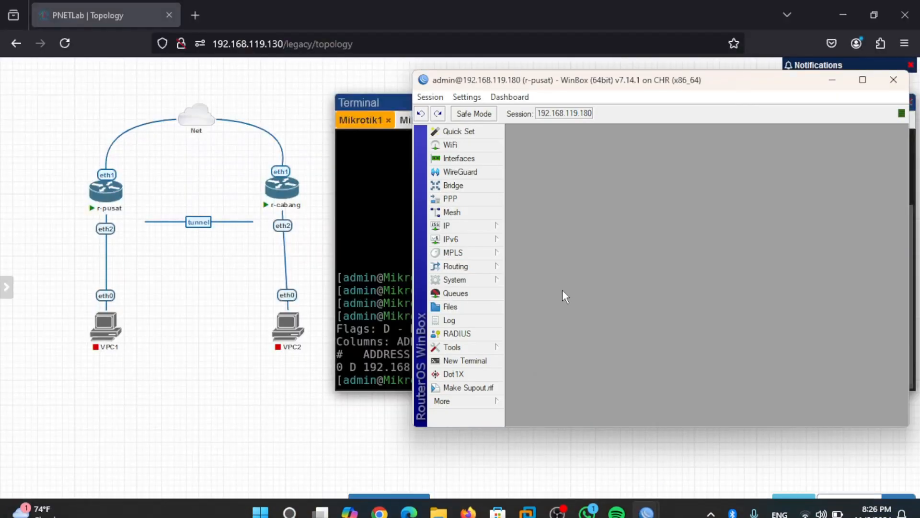
pyautogui.click(492, 229)
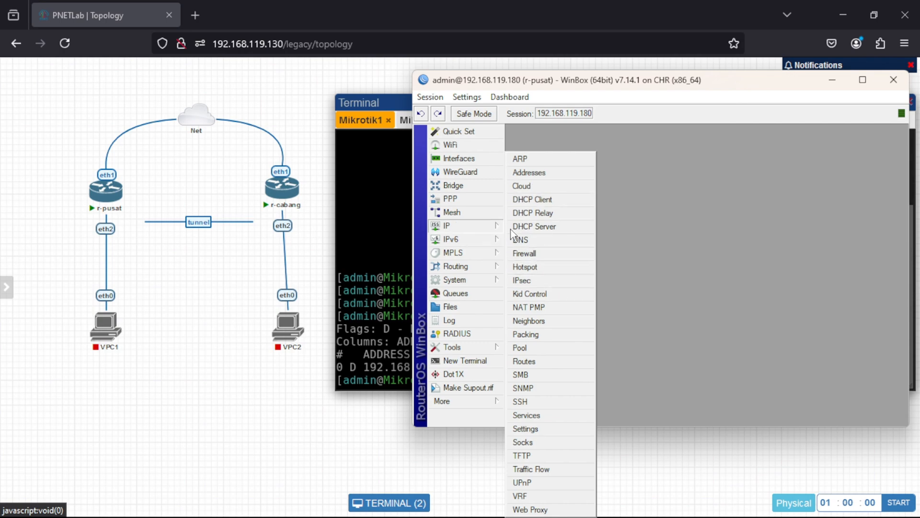
pyautogui.click(554, 198)
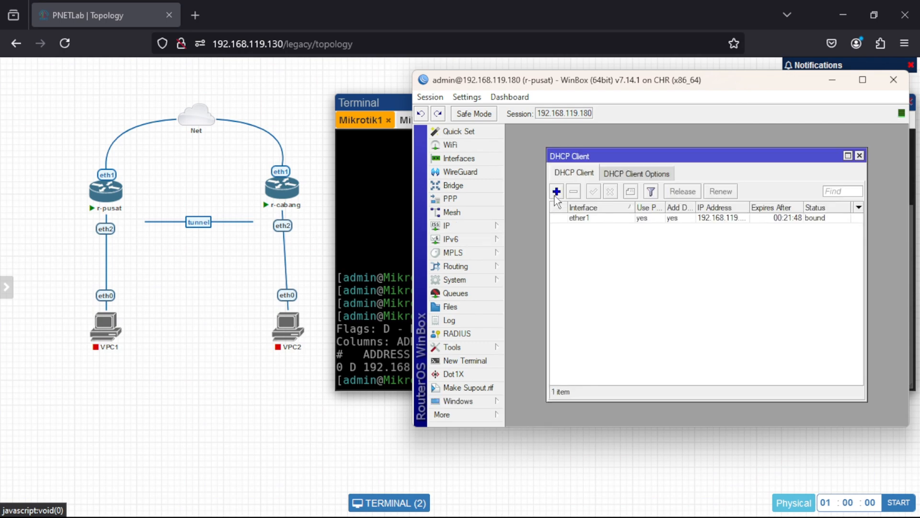
pyautogui.click(601, 217)
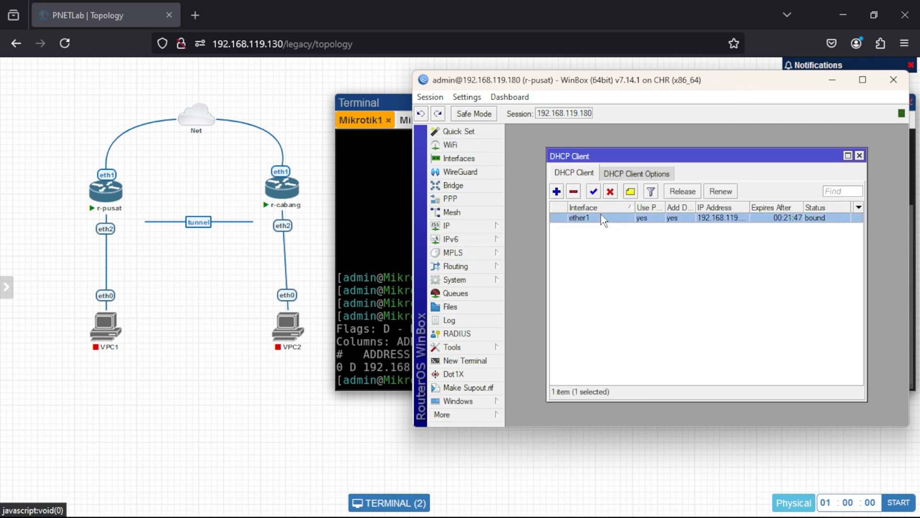
pyautogui.click(610, 191)
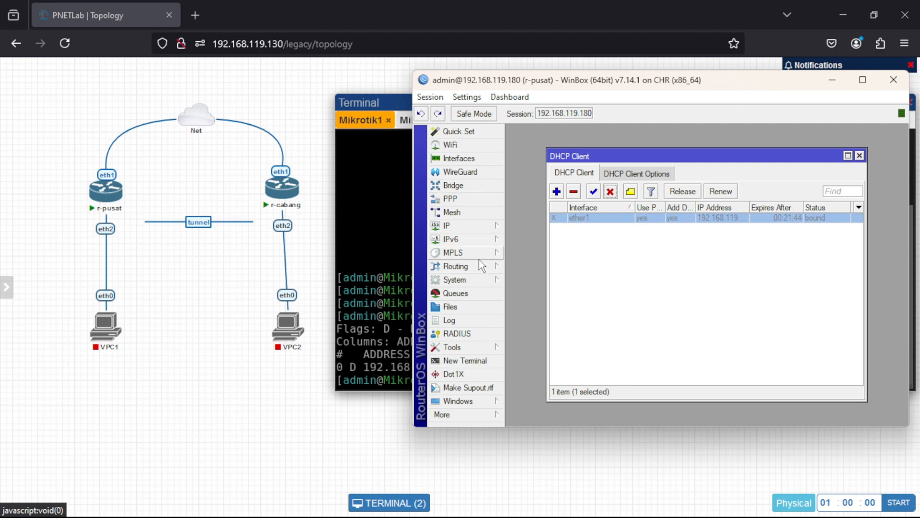
# Check r-pusat's IP route list and close its WinBox session.
pyautogui.click(466, 226)
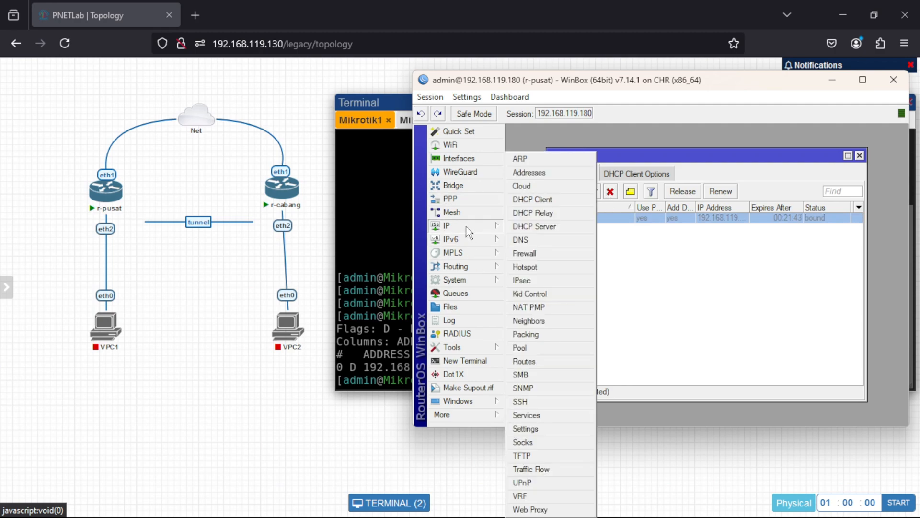
pyautogui.click(542, 360)
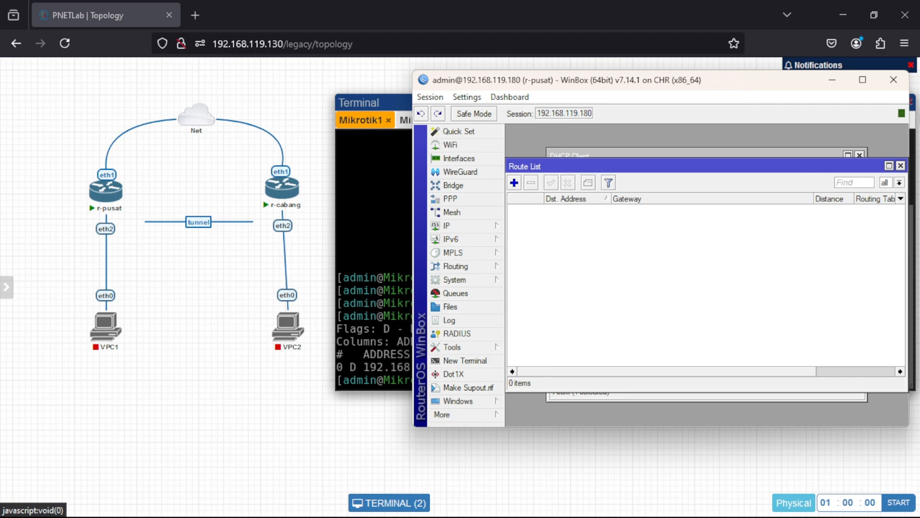
pyautogui.click(897, 87)
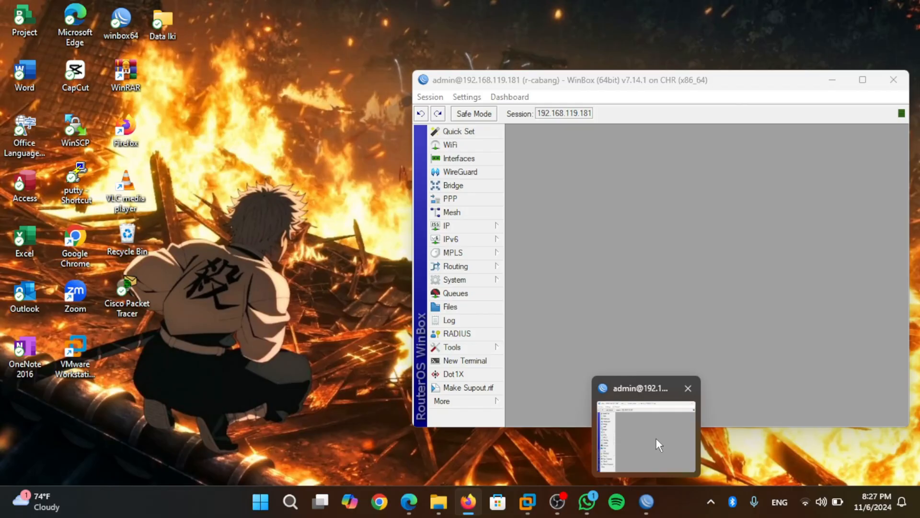
# Disable the DHCP client on ether1 in r-cabang's WinBox session and close that session.
pyautogui.click(655, 438)
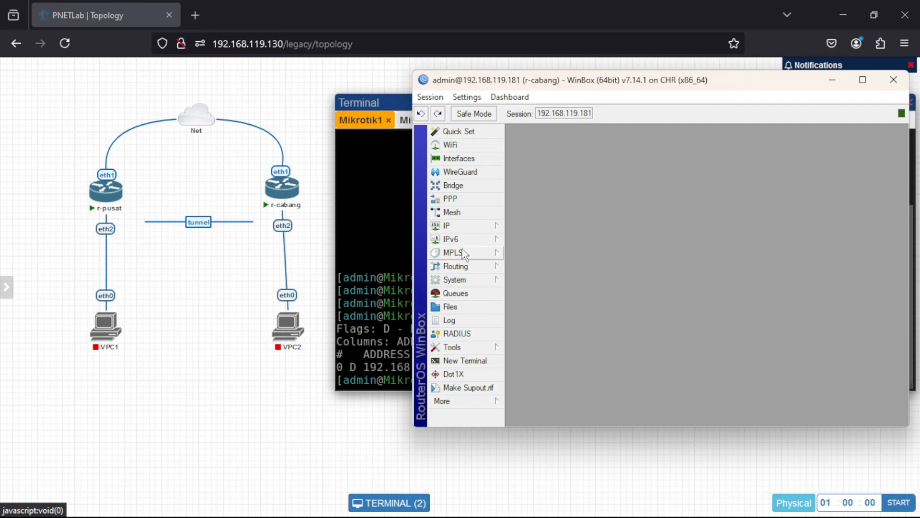
pyautogui.click(454, 227)
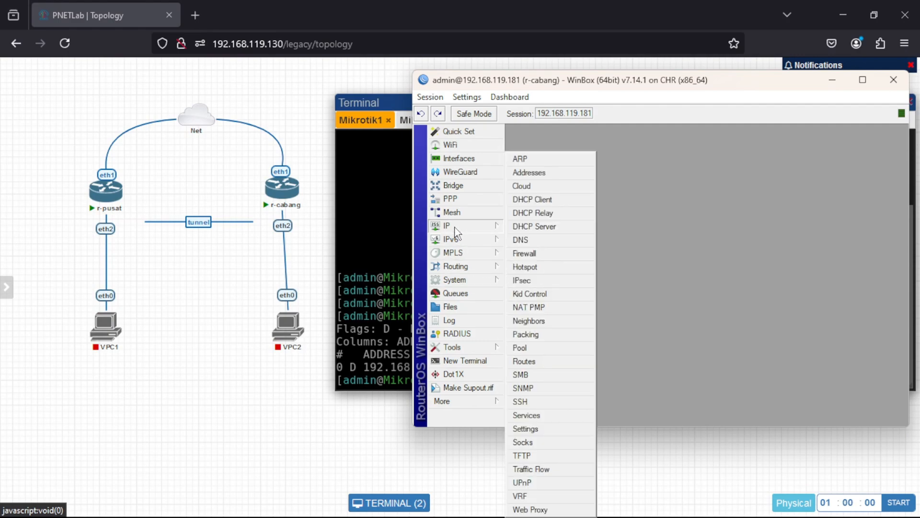
pyautogui.click(527, 200)
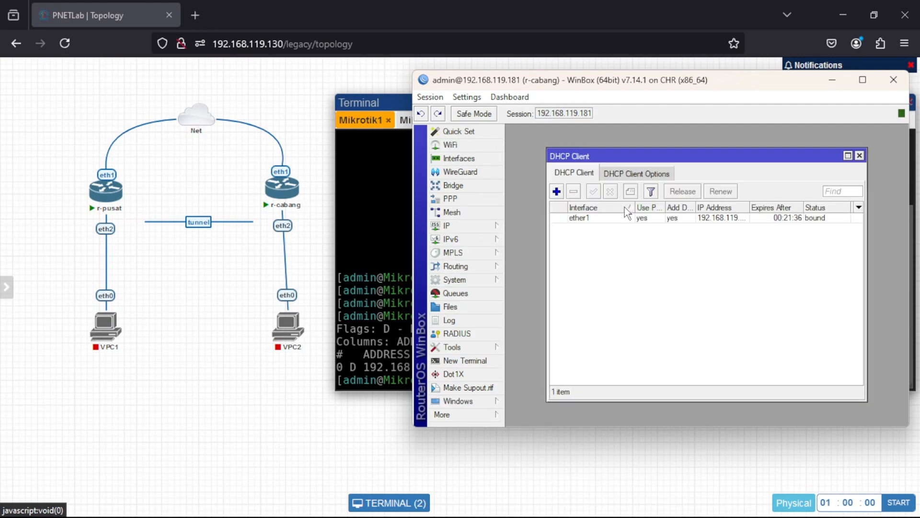
pyautogui.click(626, 218)
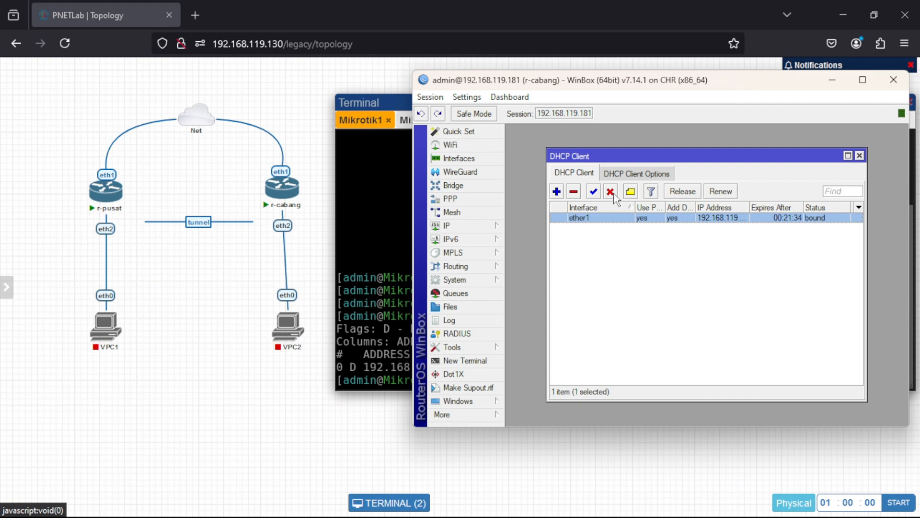
pyautogui.click(614, 194)
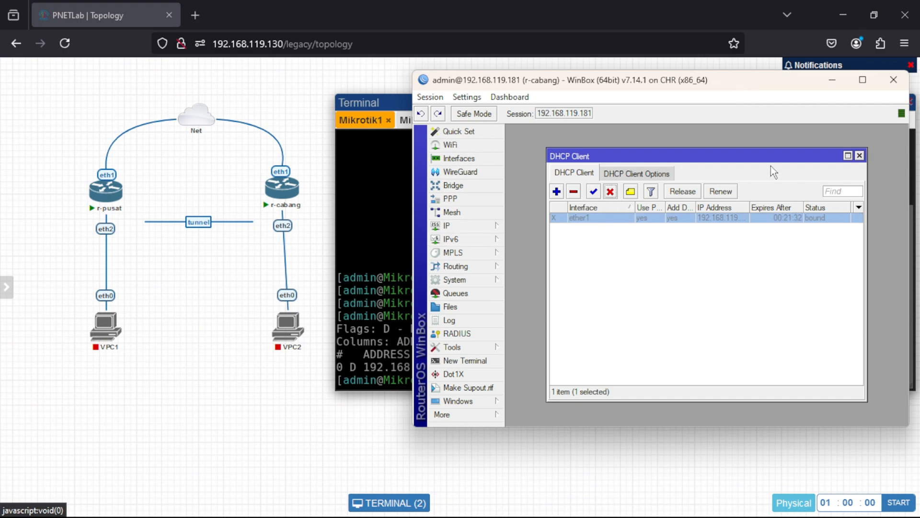
pyautogui.click(893, 79)
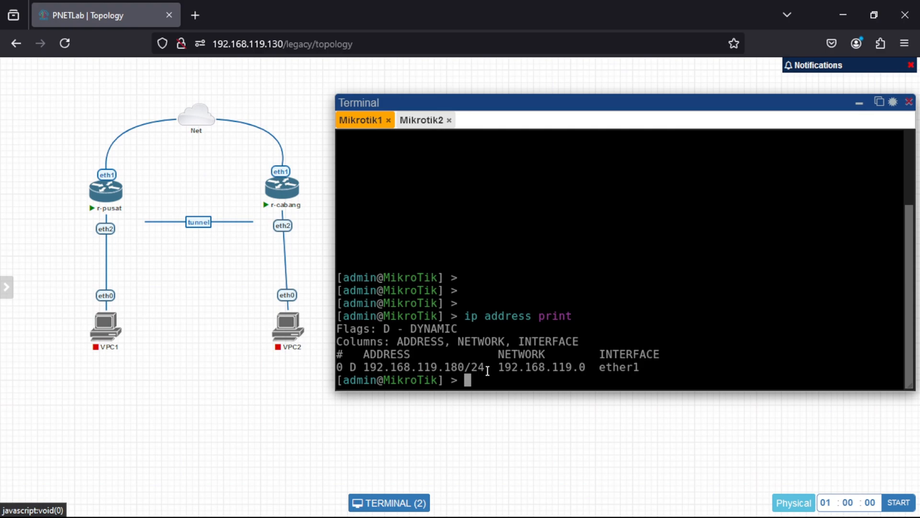
# Enter the ip address context in the Mikrotik1 console and print its address list.
pyautogui.write('ip address')
pyautogui.press('Return')
pyautogui.write('print')
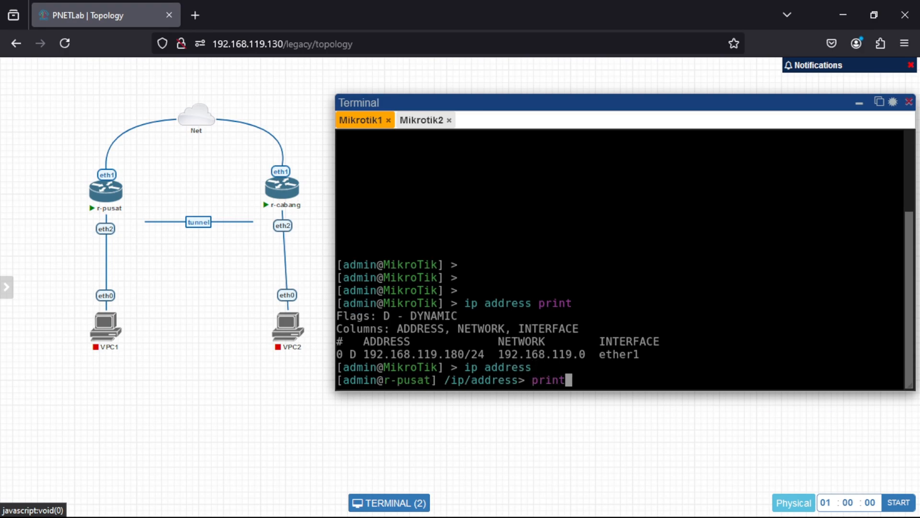
pyautogui.press('Return')
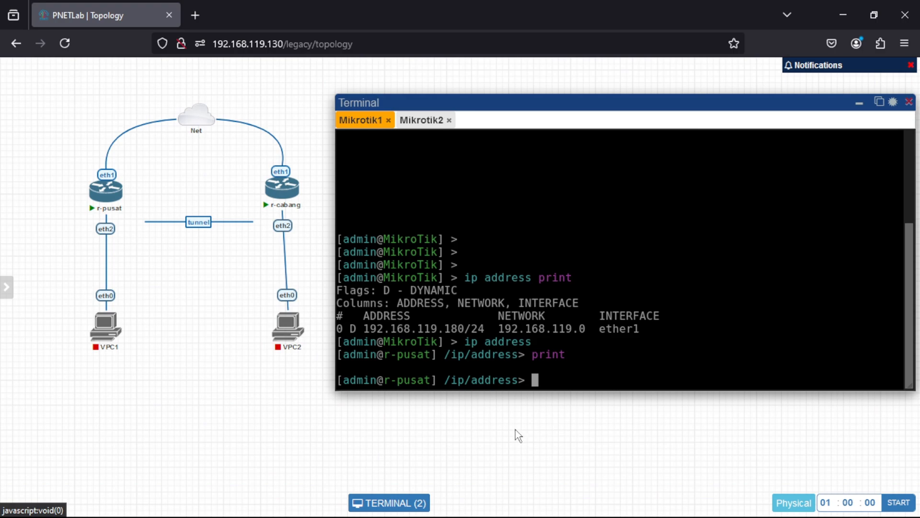
# Add address 192.168.119.21/24 to interface ether1 on r-pusat and print the address list.
pyautogui.write('add ad')
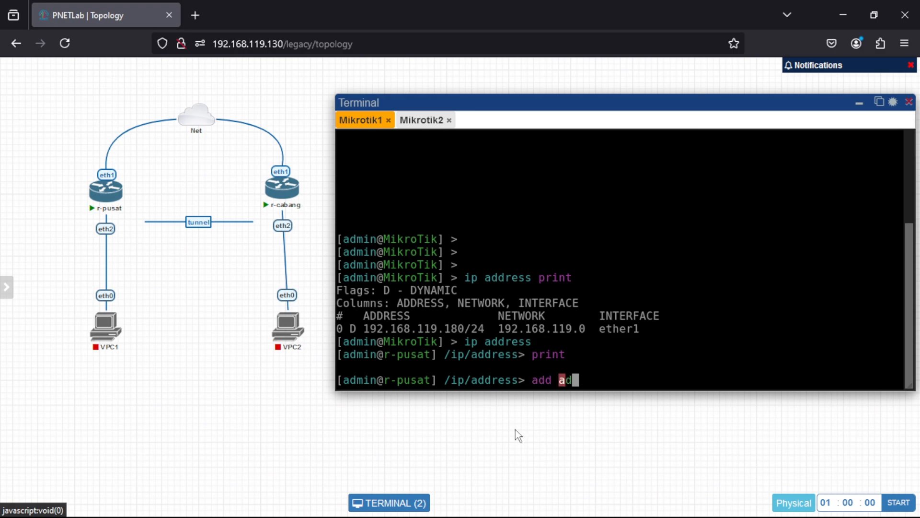
pyautogui.write('dress=')
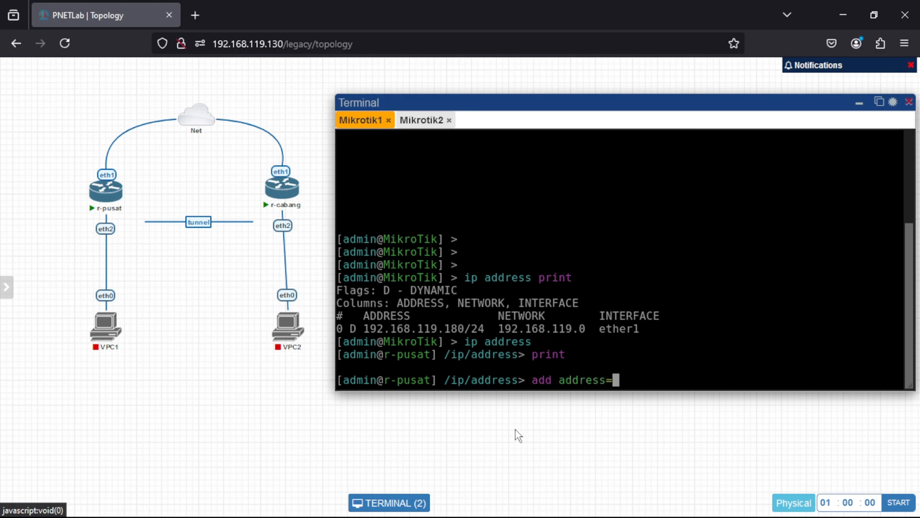
pyautogui.write('192.168.119')
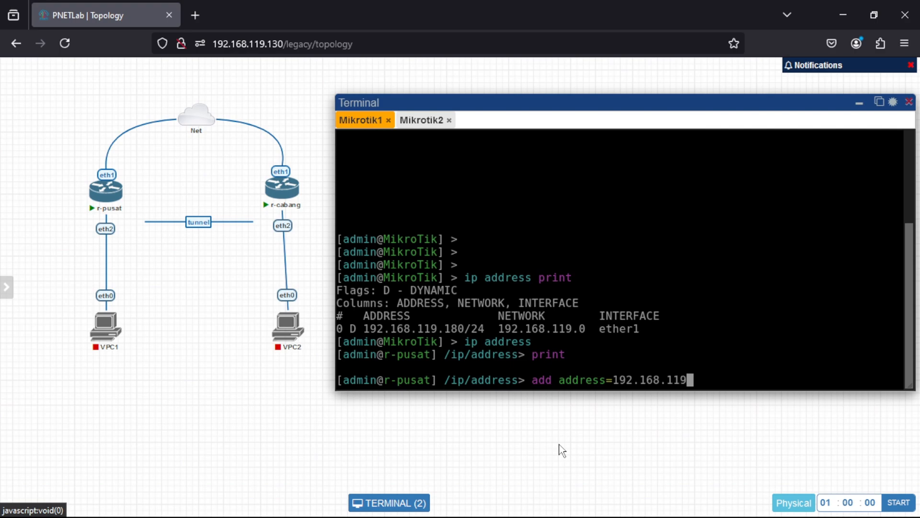
pyautogui.write('.21/24 inter')
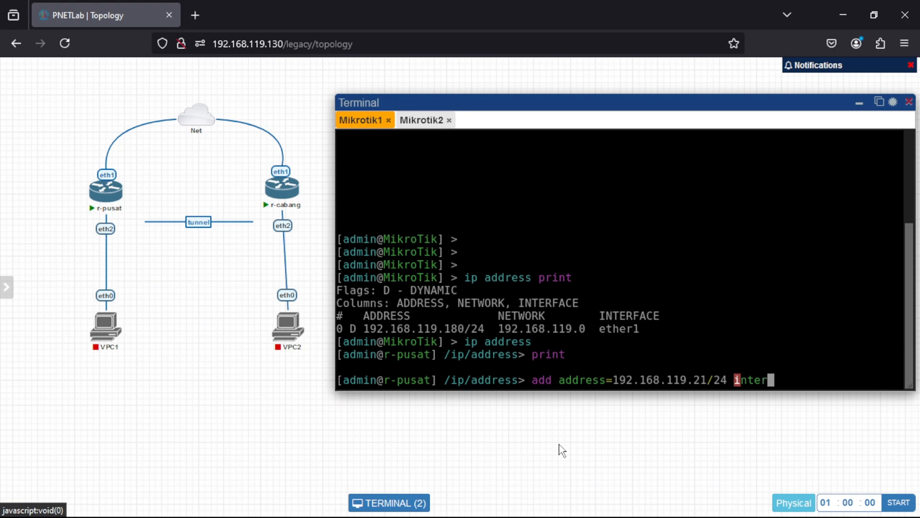
pyautogui.write('face=')
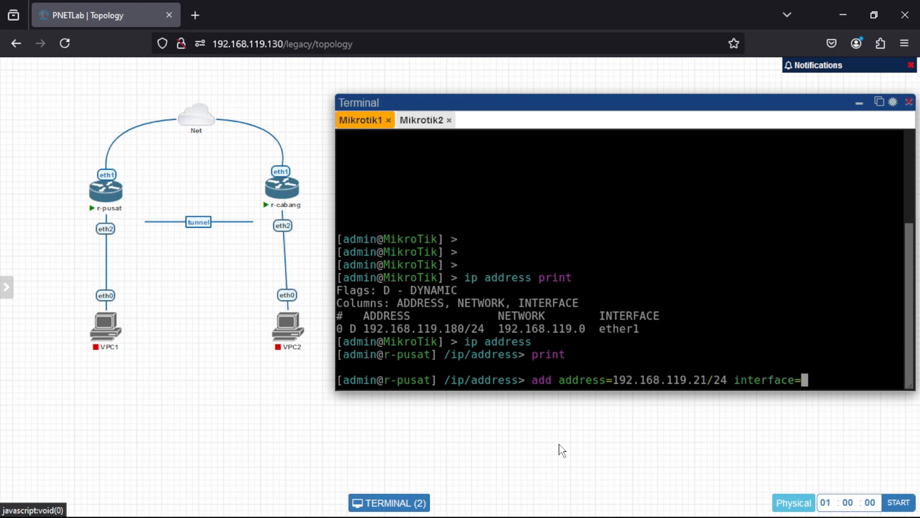
pyautogui.write('ether1')
pyautogui.press('Return')
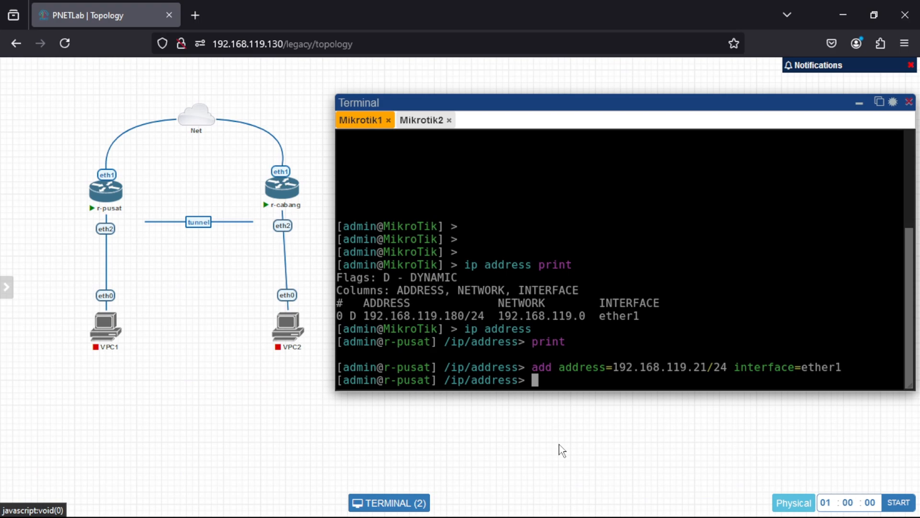
pyautogui.write('print')
pyautogui.press('Return')
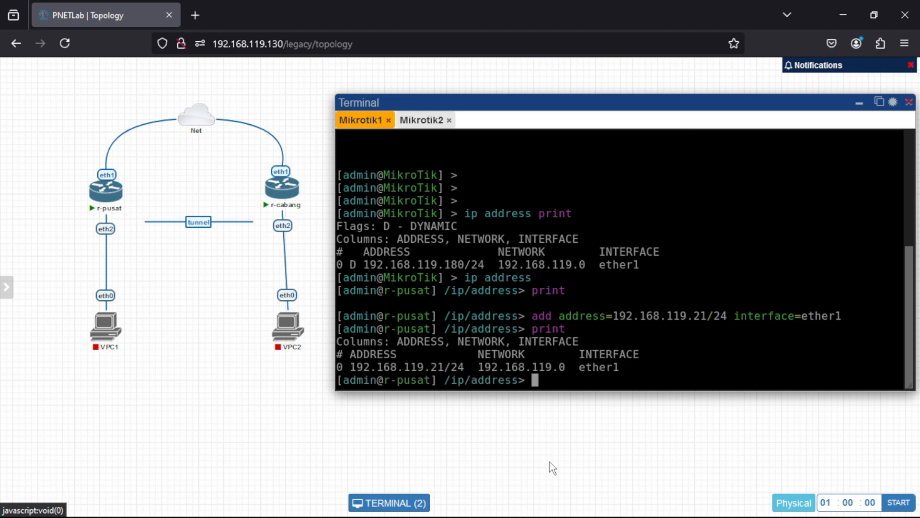
# Enter the /ip route context on r-pusat and begin an add command with the gateway parameter.
pyautogui.write('/ip route')
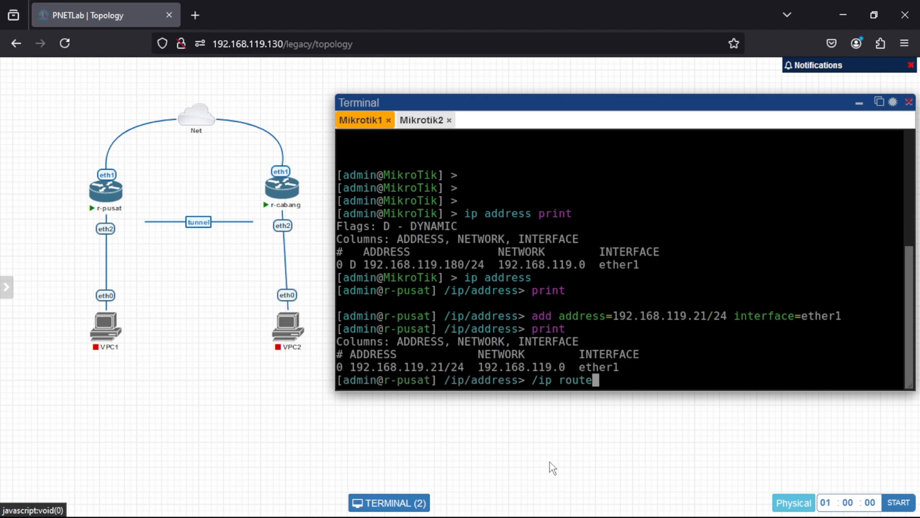
pyautogui.press('Return')
pyautogui.write('a')
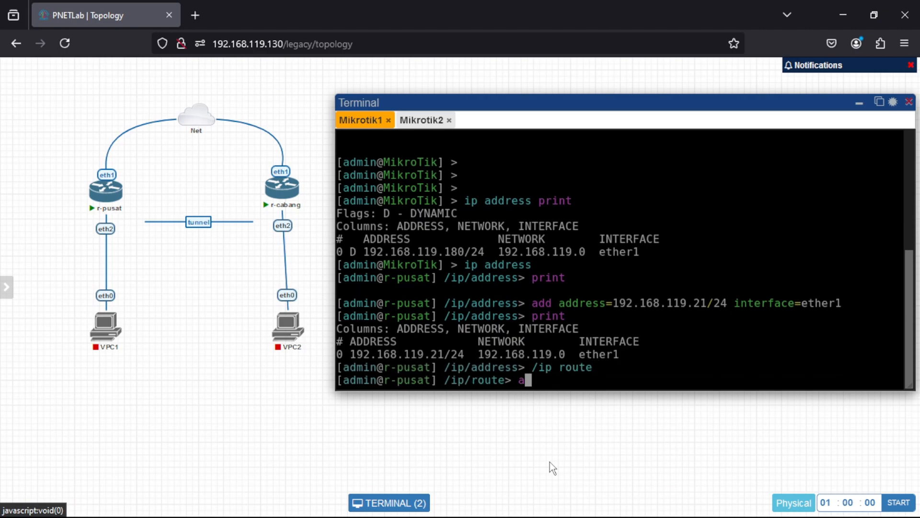
pyautogui.write('dd gateway')
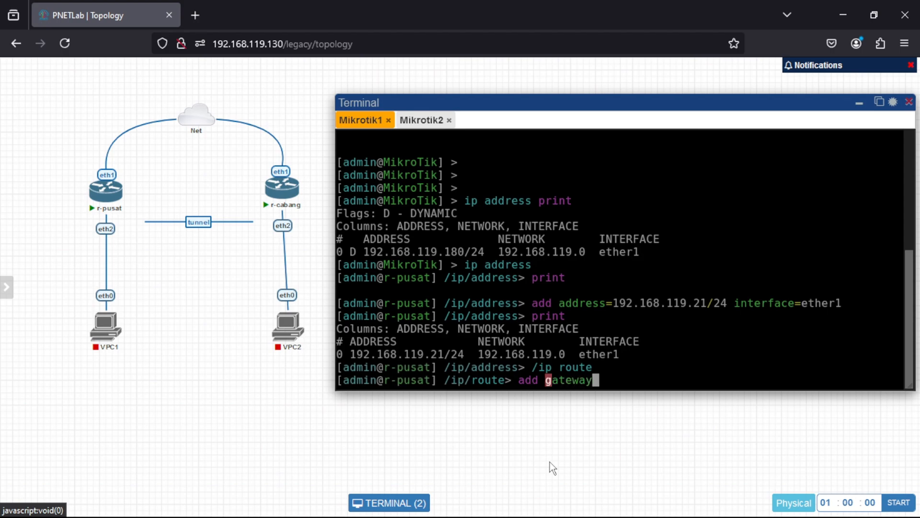
pyautogui.write('=')
# Switch to VMware Workstation, check the default gateway in the pnet_tkj1 VM's ip route output, and return to Firefox.
pyautogui.moveTo(198, 131)
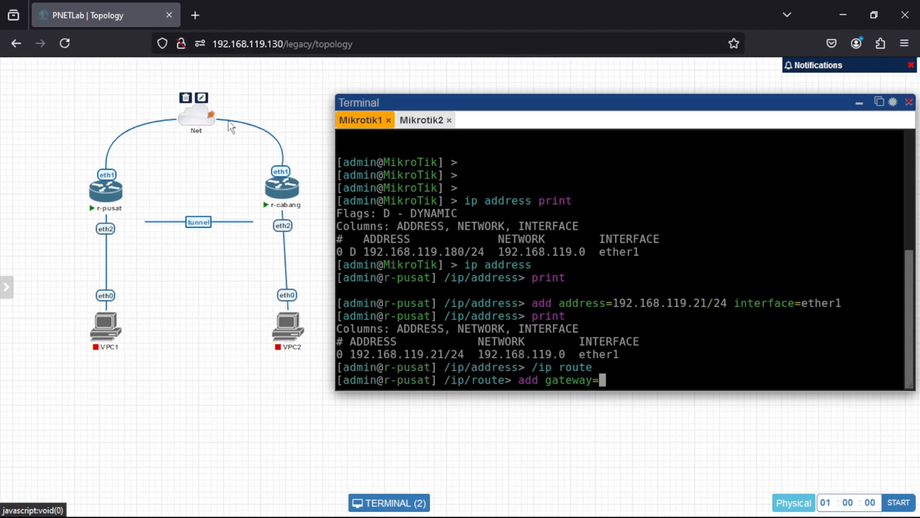
pyautogui.moveTo(563, 516)
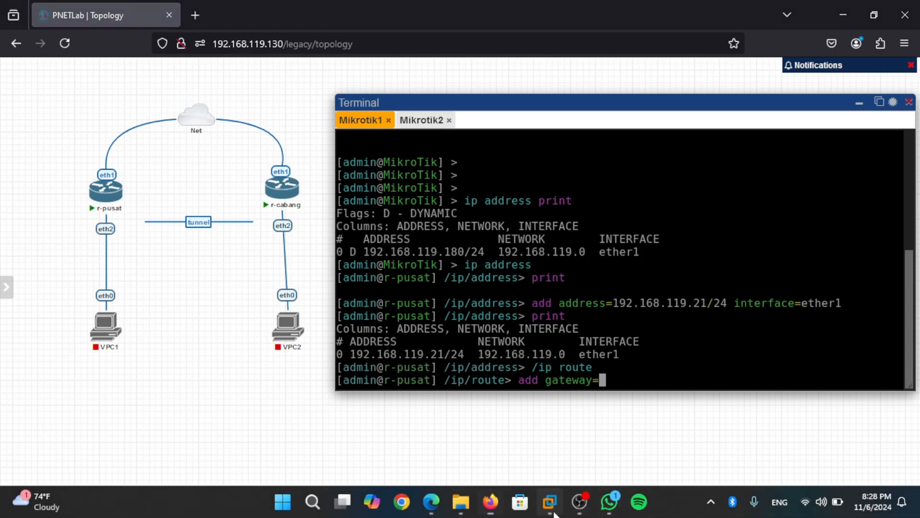
pyautogui.moveTo(551, 500)
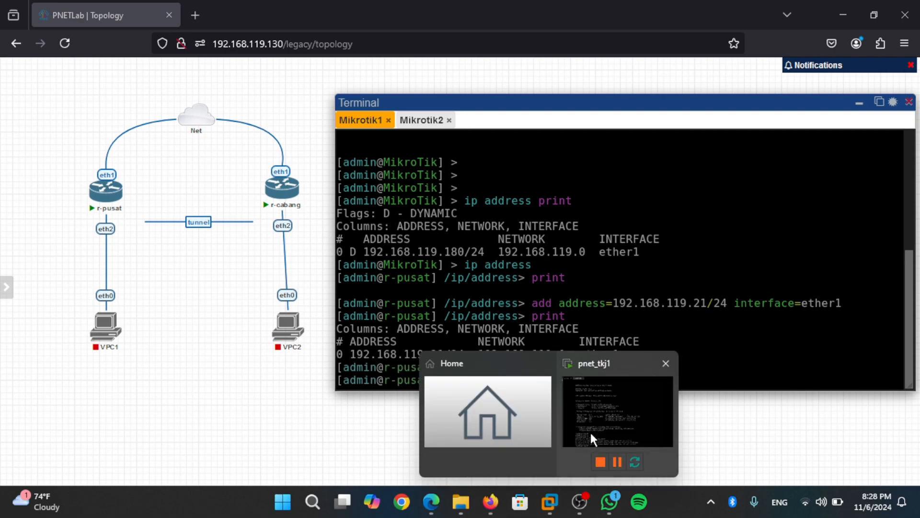
pyautogui.click(591, 430)
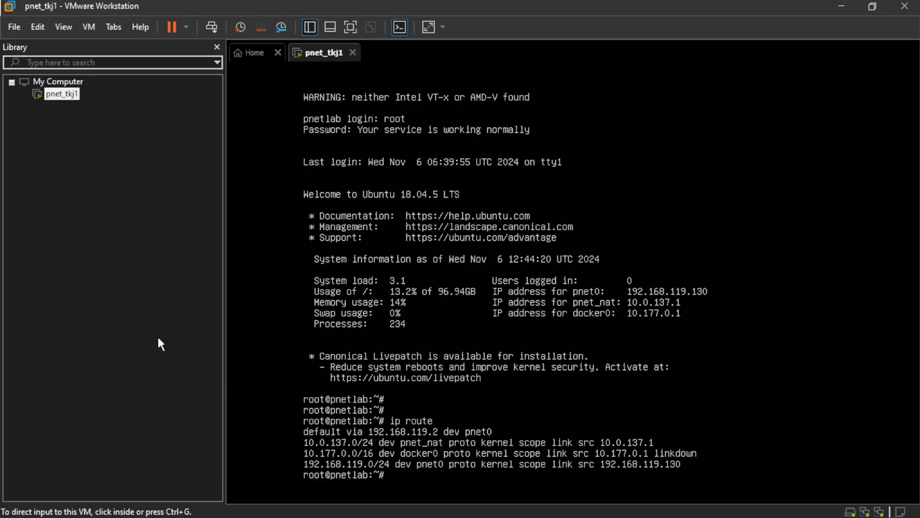
pyautogui.click(300, 431)
pyautogui.hotkey('ctrl', 'alt')
pyautogui.click(289, 433)
pyautogui.hotkey('ctrl', 'alt')
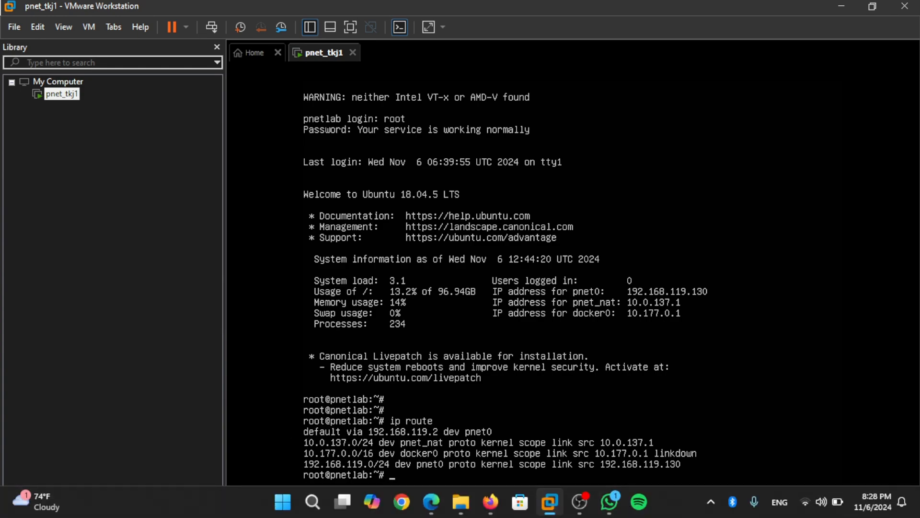
pyautogui.click(490, 502)
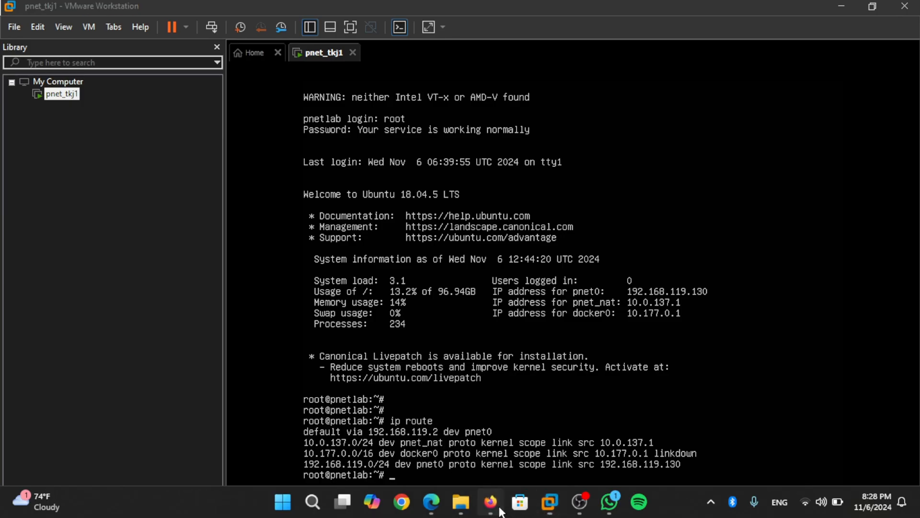
# Complete r-pusat's default route with gateway 192.168.119.2 and print the route list to check its gateway.
pyautogui.write('19')
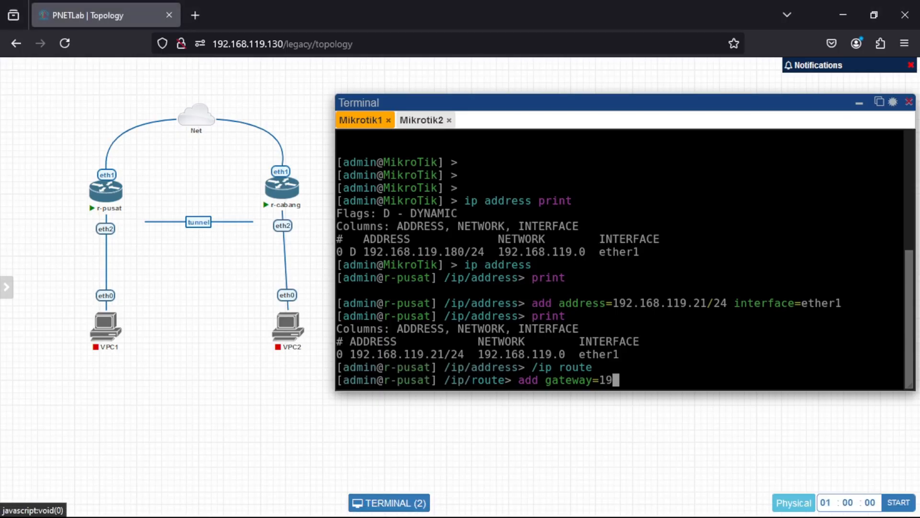
pyautogui.write('2.168.119.2')
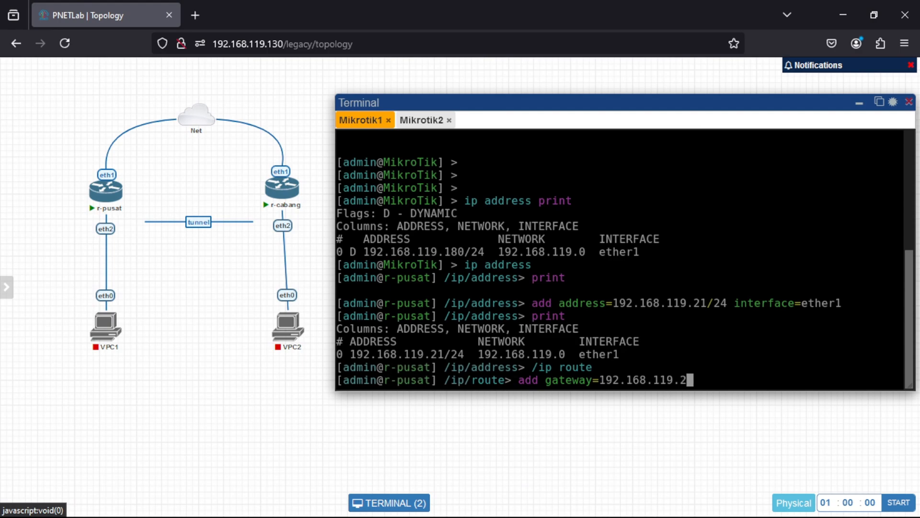
pyautogui.press('Return')
pyautogui.write('print')
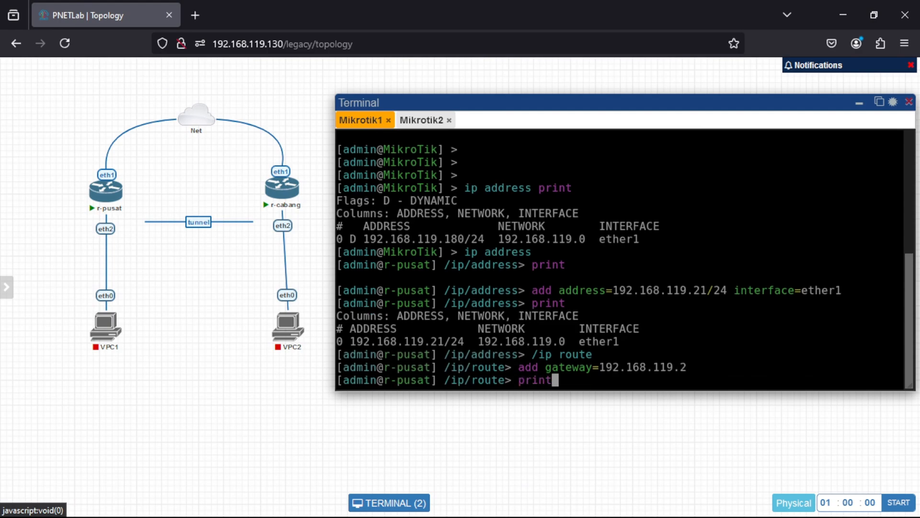
pyautogui.press('Return')
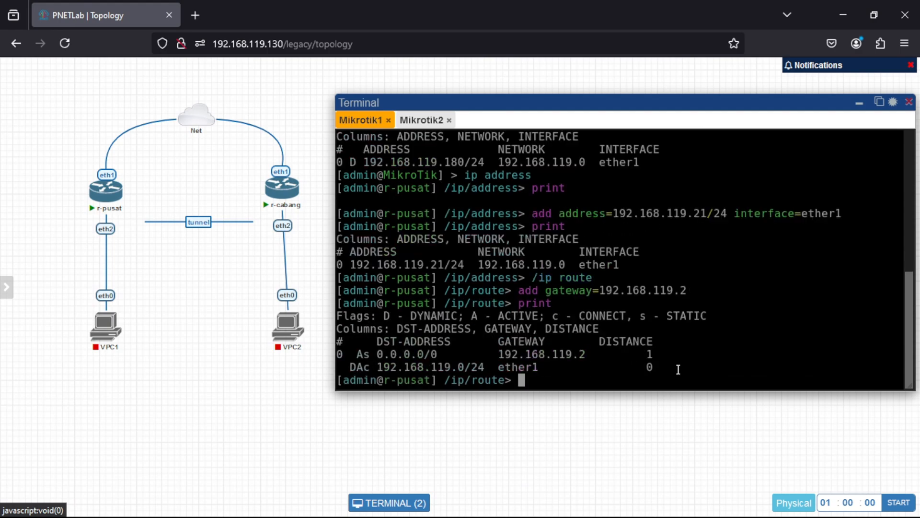
pyautogui.moveTo(485, 357); pyautogui.dragTo(588, 357)
pyautogui.click(613, 365)
# Enter the /ip dns context on r-pusat and set the DNS servers to 8.8.8.8.
pyautogui.write('/ip dns')
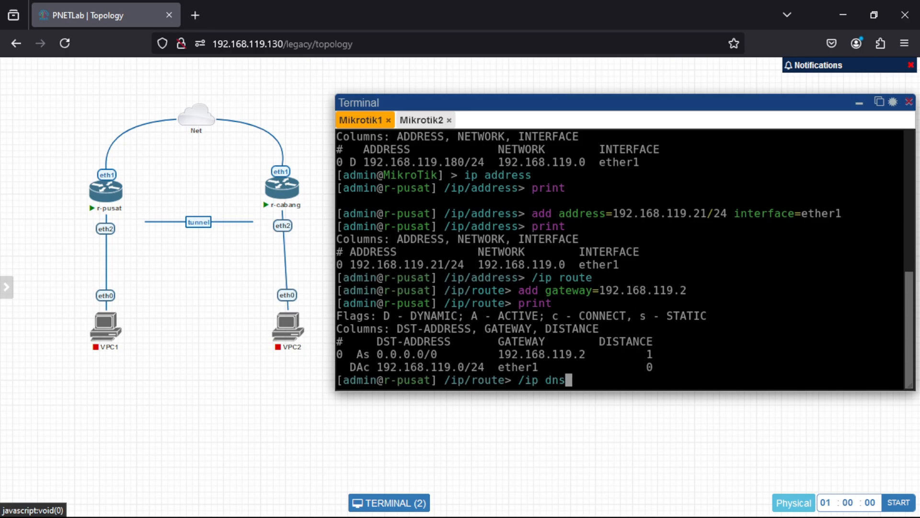
pyautogui.press('Return')
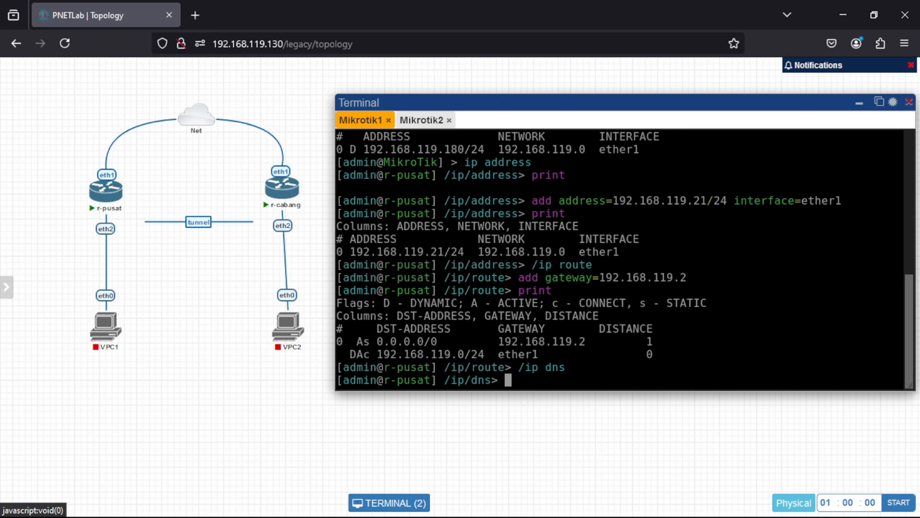
pyautogui.write('set servers=')
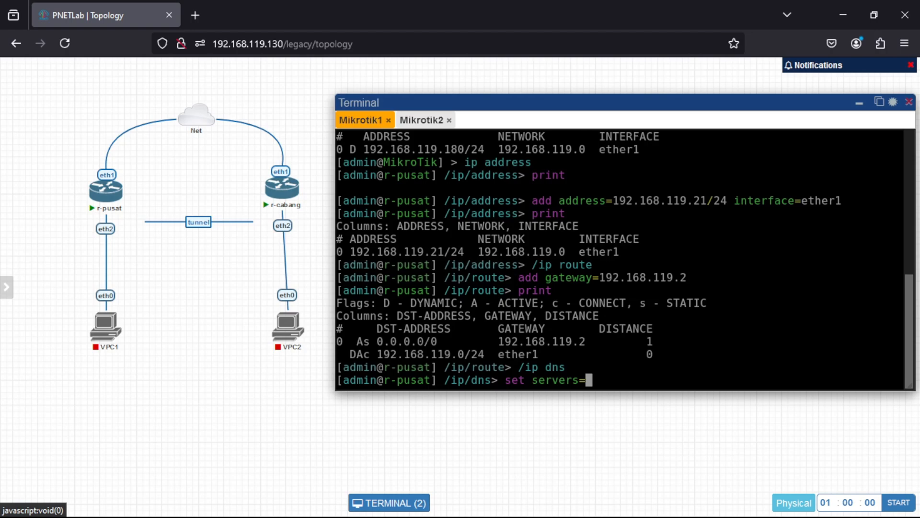
pyautogui.write('8.8.8.8')
pyautogui.press('Return')
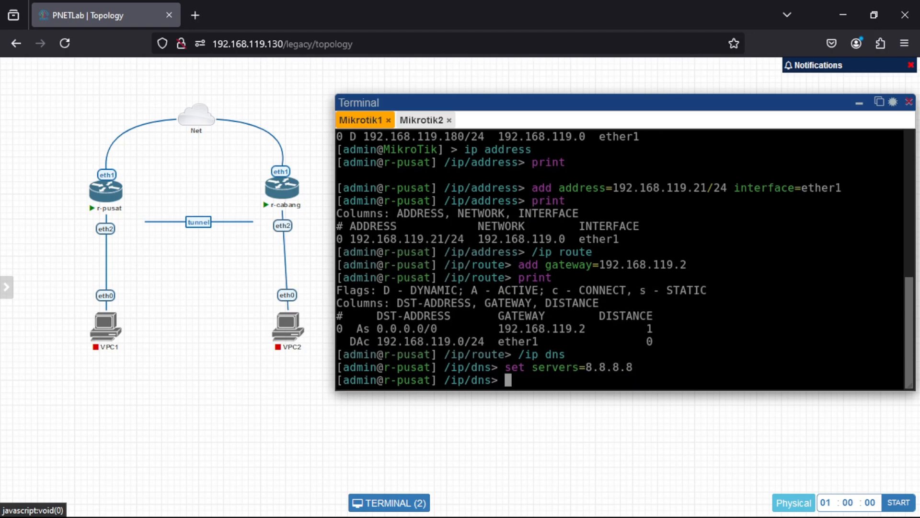
# Return to r-pusat's root prompt and test connectivity by pinging 8.8.8.8 and google.com, stopping each ping after a few replies.
pyautogui.write('/')
pyautogui.press('Return')
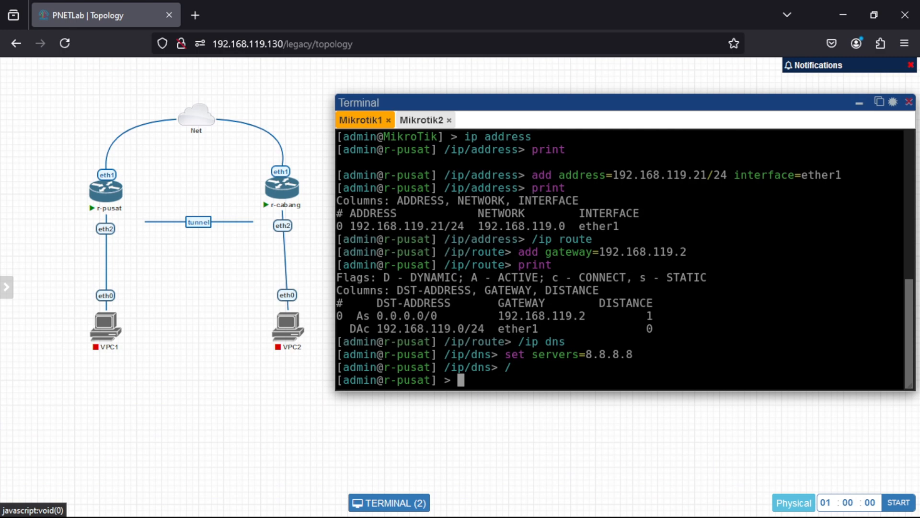
pyautogui.write('ping 8.8.8.8')
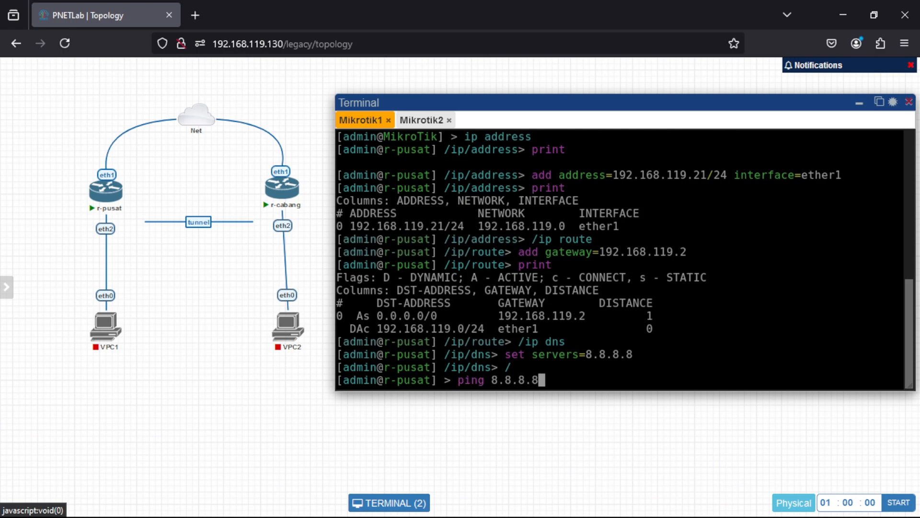
pyautogui.press('Return')
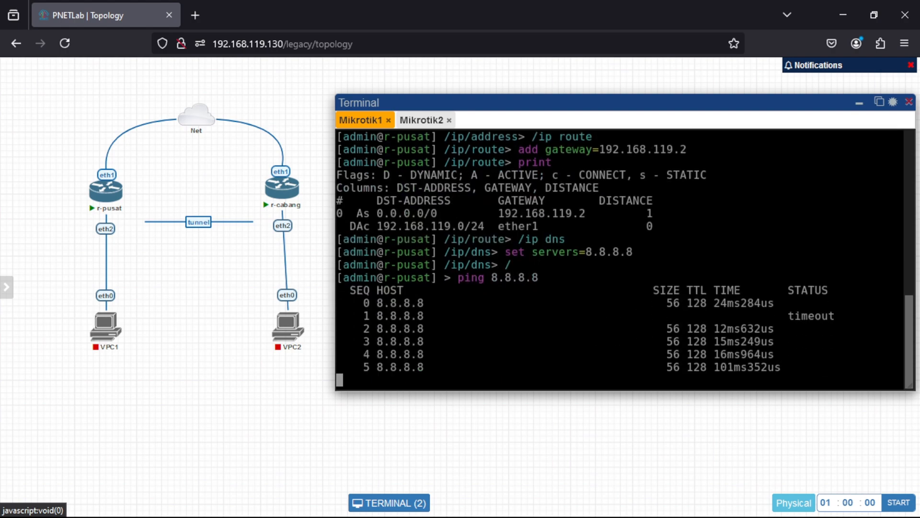
pyautogui.hotkey('ctrl', 'c')
pyautogui.write('ping go')
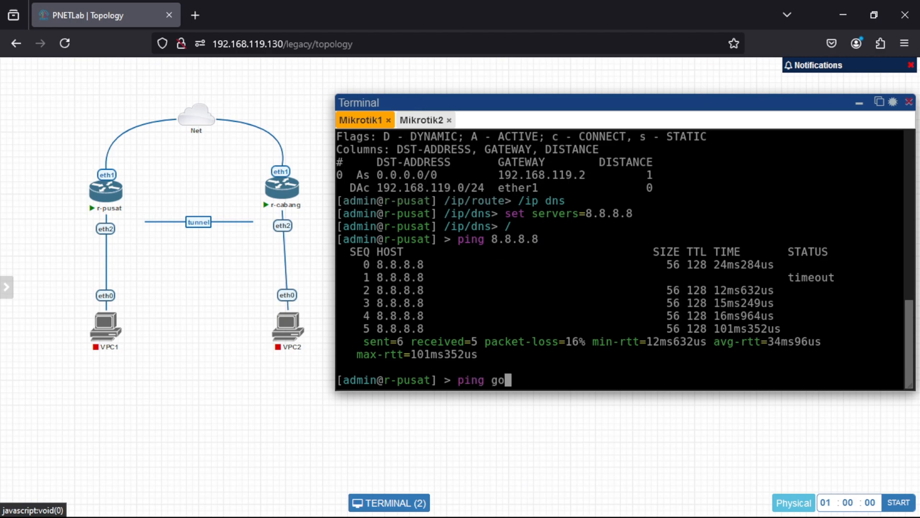
pyautogui.write('ogle.com')
pyautogui.press('Return')
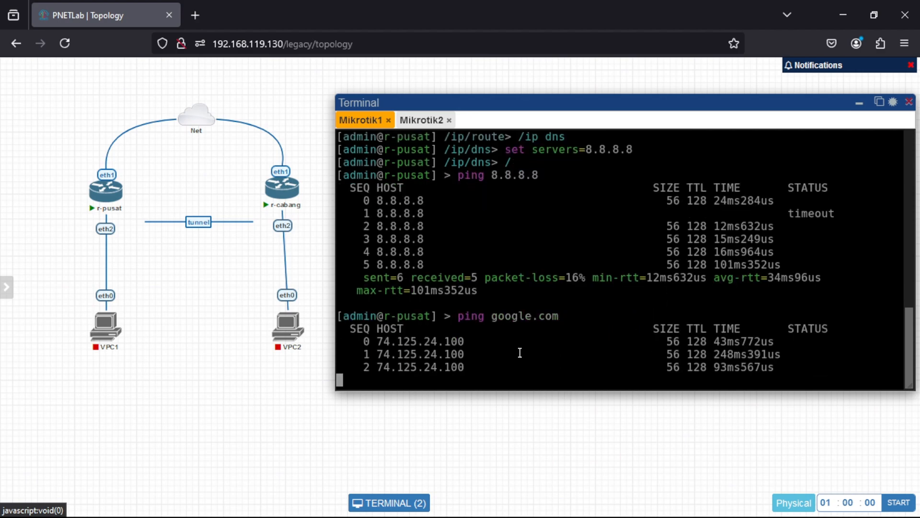
pyautogui.hotkey('ctrl', 'c')
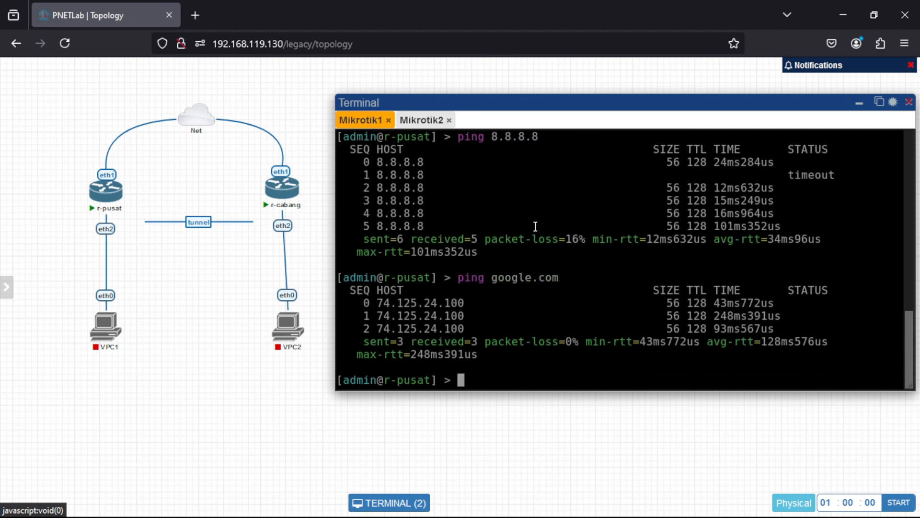
# Switch to the Mikrotik2 console, enter the ip address context and print r-cabang's address list.
pyautogui.click(428, 125)
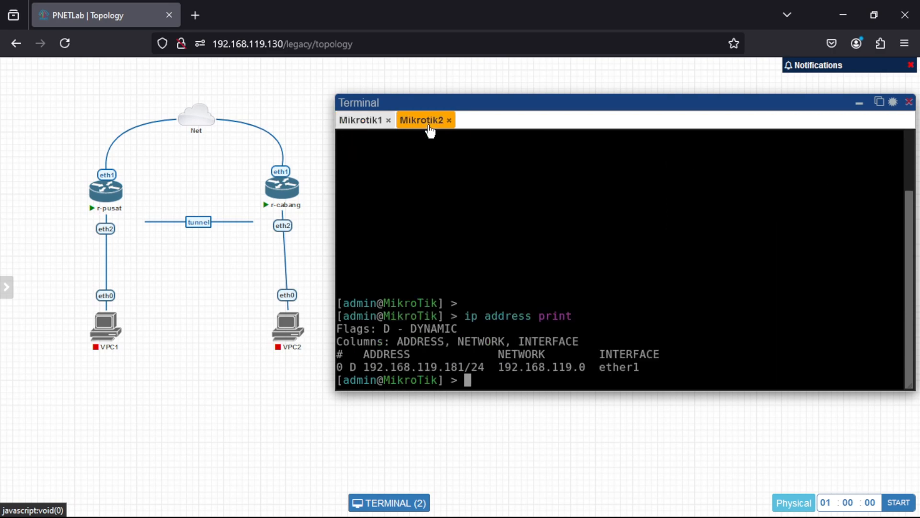
pyautogui.press('Return')
pyautogui.press('Return')
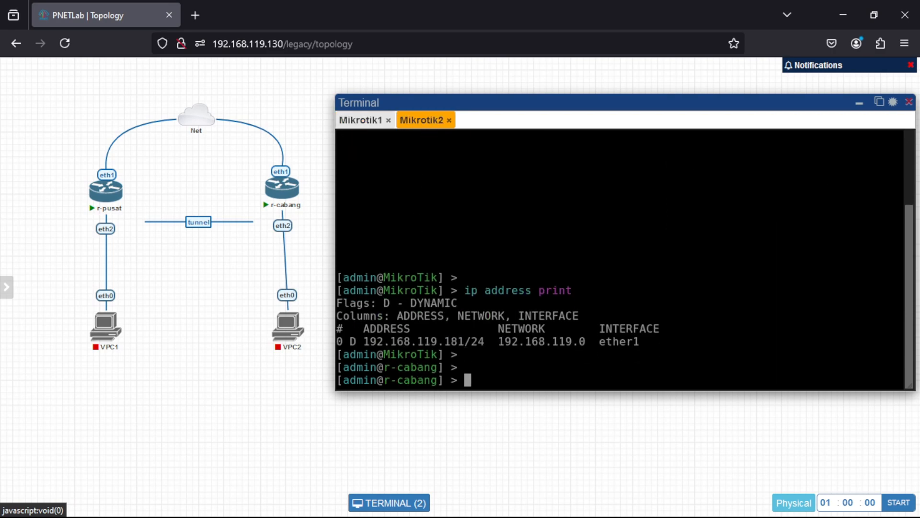
pyautogui.write('ip address')
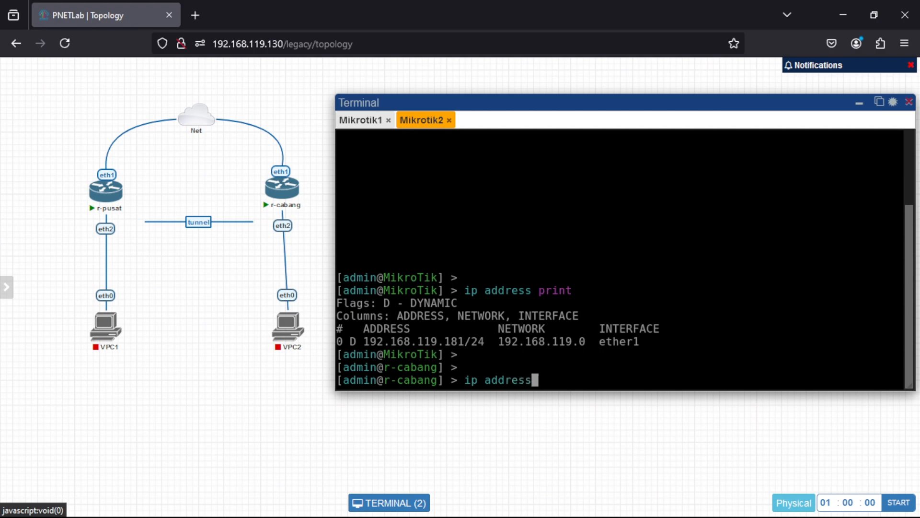
pyautogui.press('Return')
pyautogui.write('print')
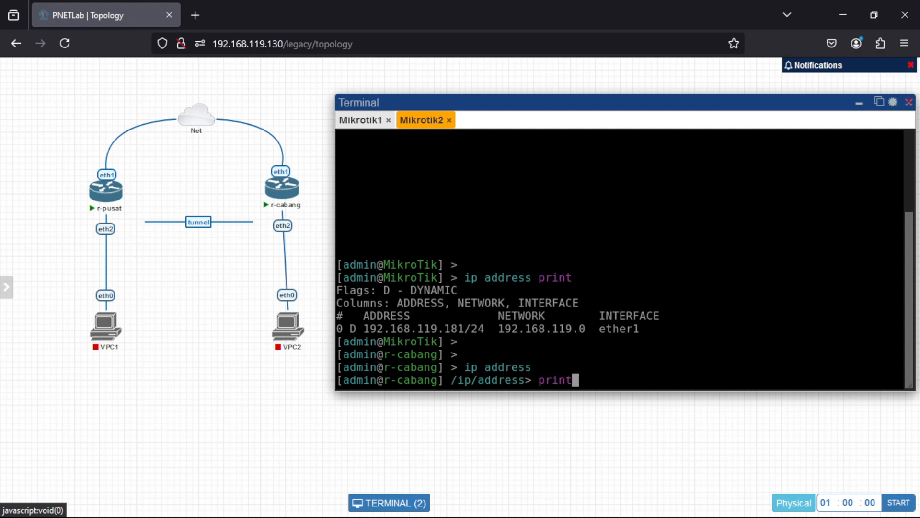
pyautogui.press('Return')
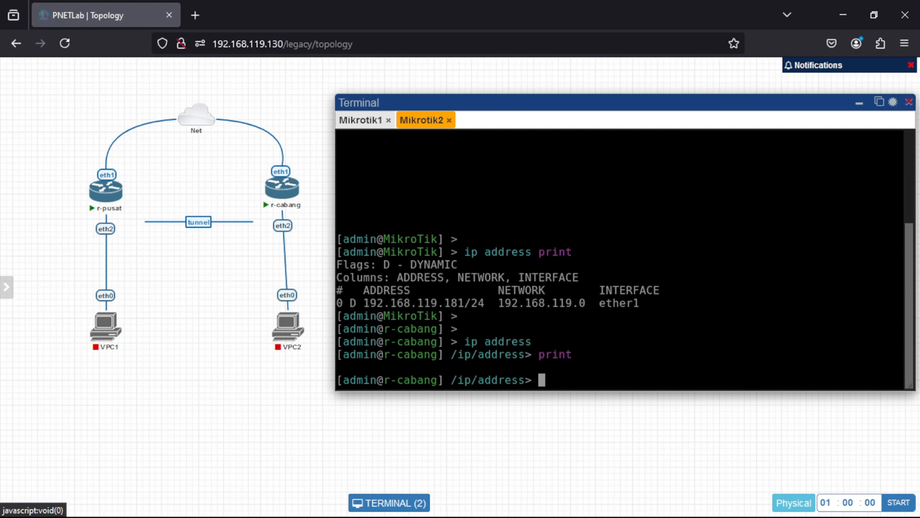
# Add the address 192.168.119.22/24 to r-cabang's ether1 interface and print the address list to check it.
pyautogui.write('add address')
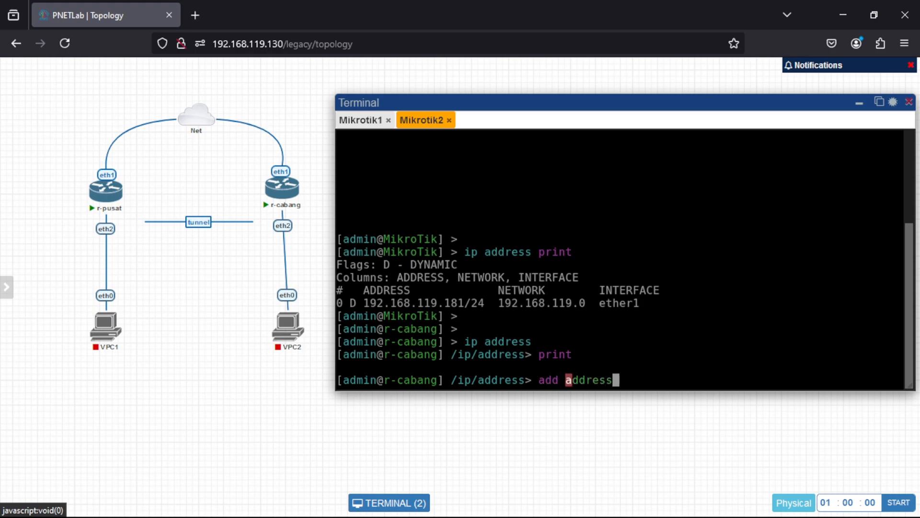
pyautogui.write('=192.168')
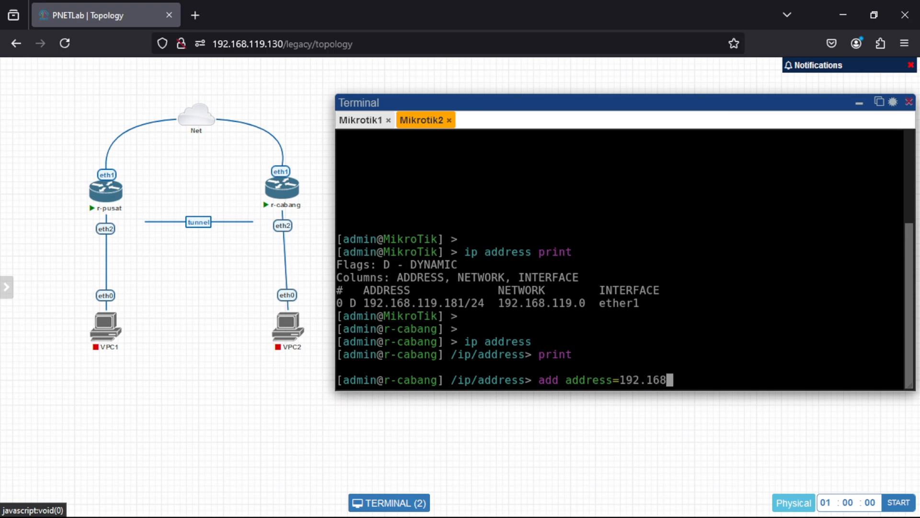
pyautogui.write('.119.')
pyautogui.write('22/24')
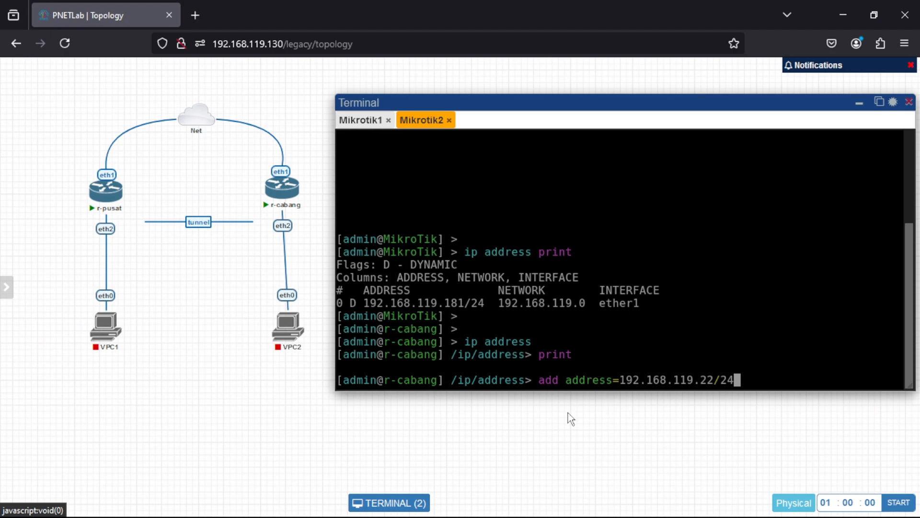
pyautogui.write(' interfac')
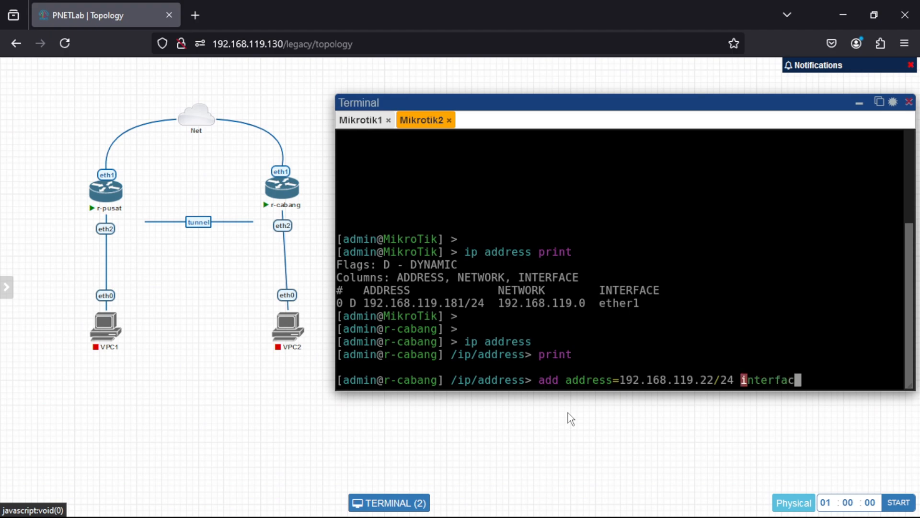
pyautogui.write('e=et')
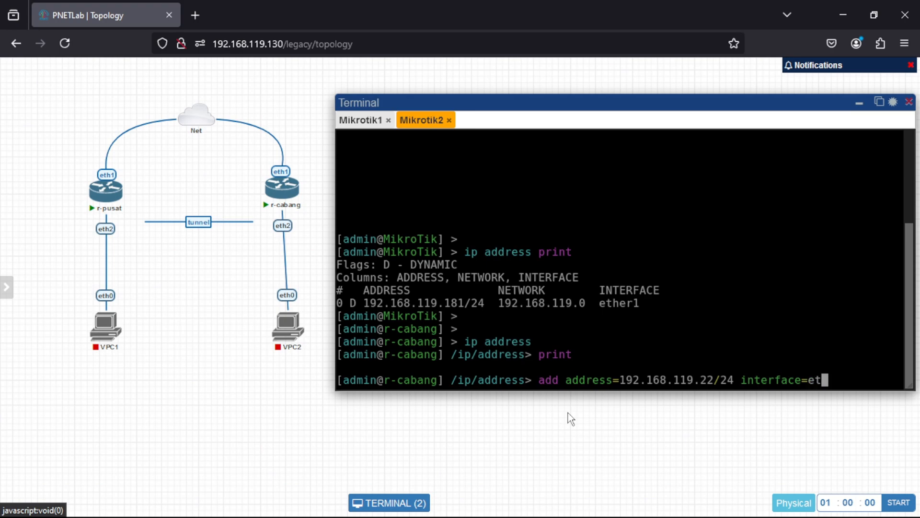
pyautogui.write('her1')
pyautogui.press('Return')
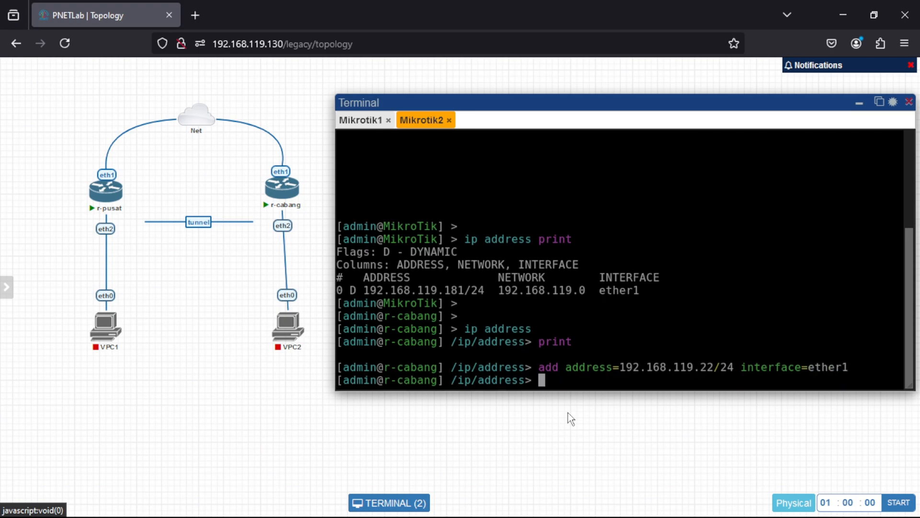
pyautogui.write('print')
pyautogui.press('Return')
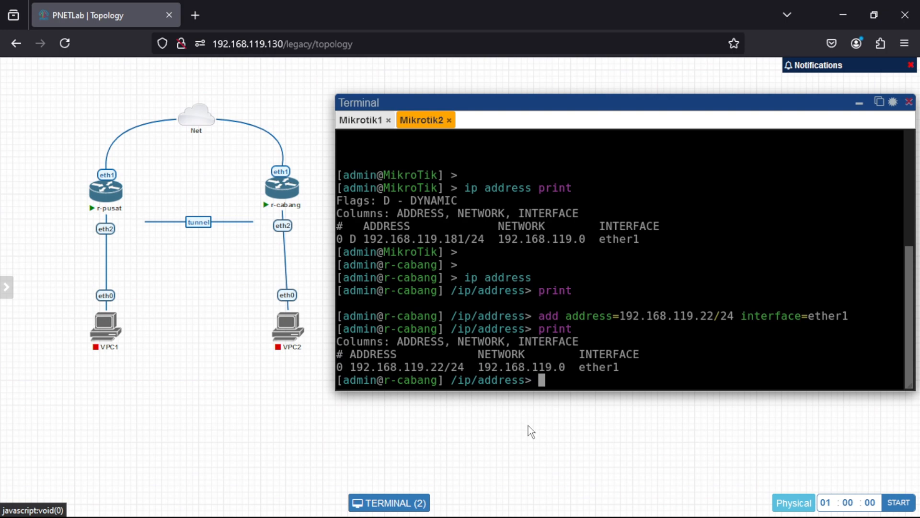
# Enter the /ip route context on r-cabang, add a default route with gateway 192.168.119.2 and print the route list.
pyautogui.write('/ip route')
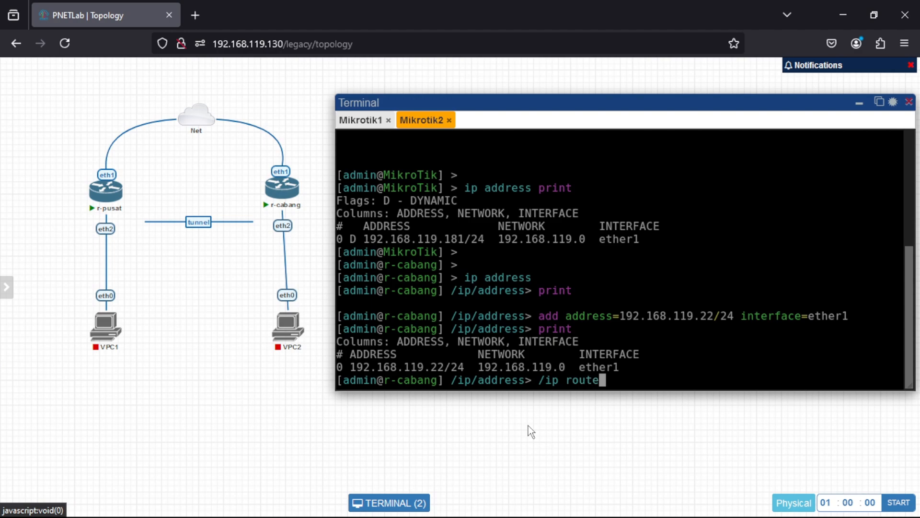
pyautogui.press('Return')
pyautogui.write('a')
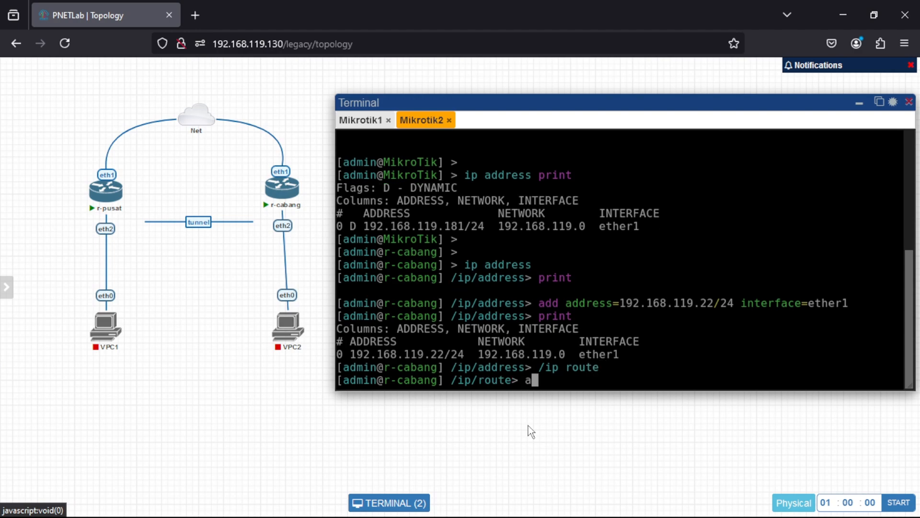
pyautogui.write('dd gate')
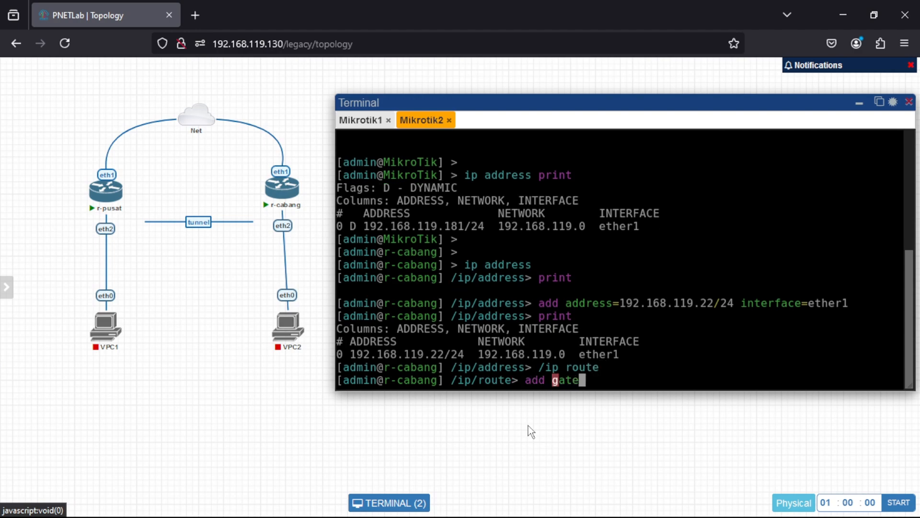
pyautogui.write('way=')
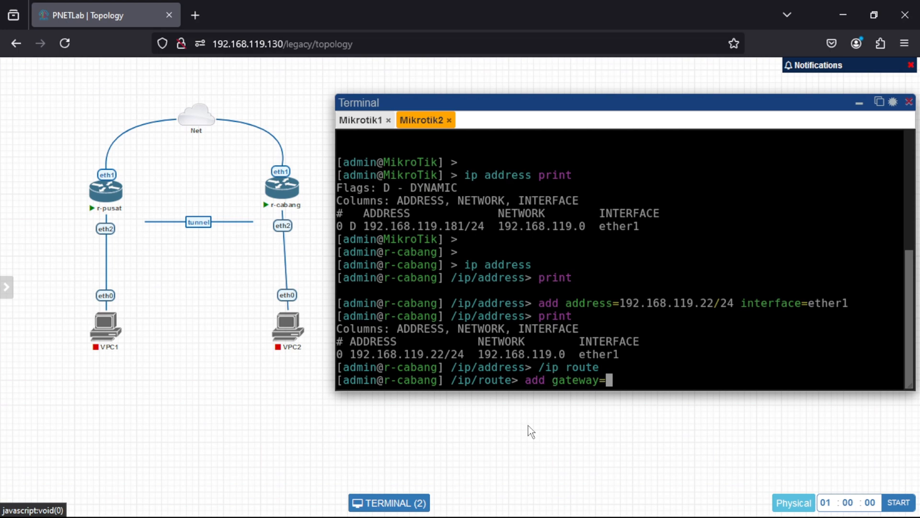
pyautogui.write('192.168.119.2')
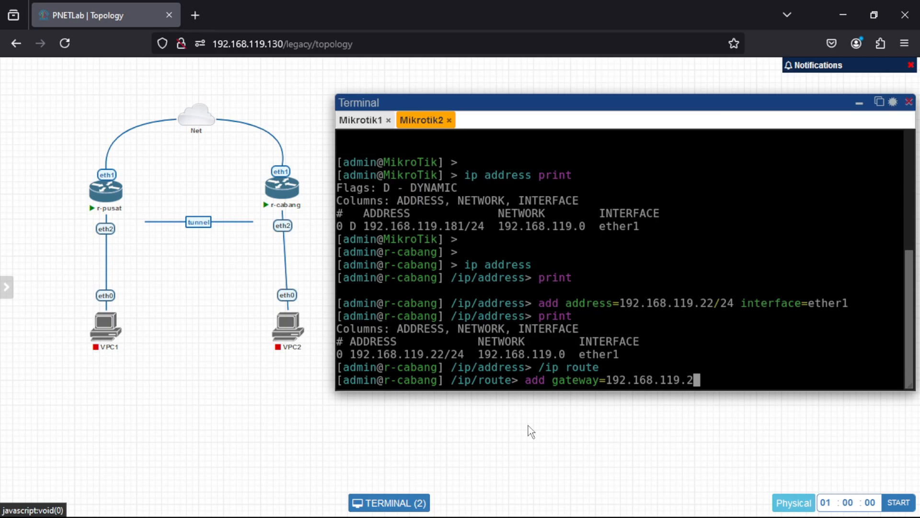
pyautogui.press('Return')
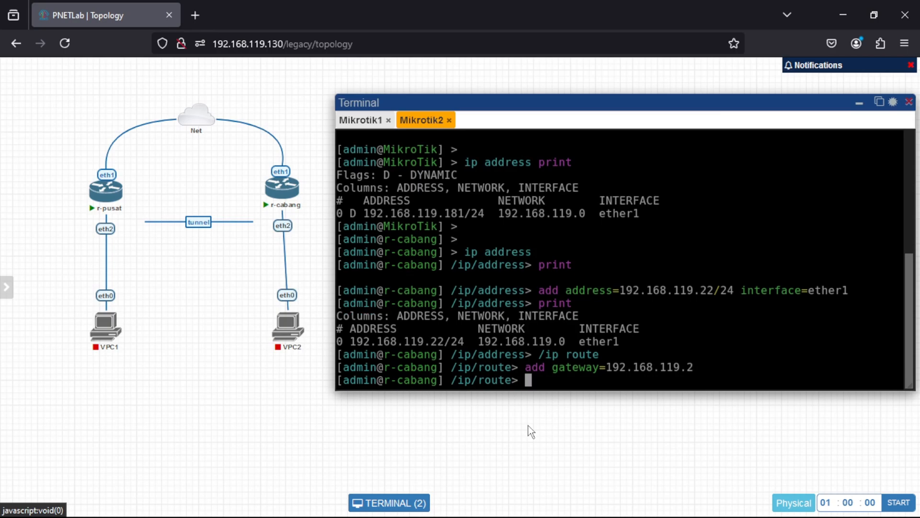
pyautogui.write('print')
pyautogui.press('Return')
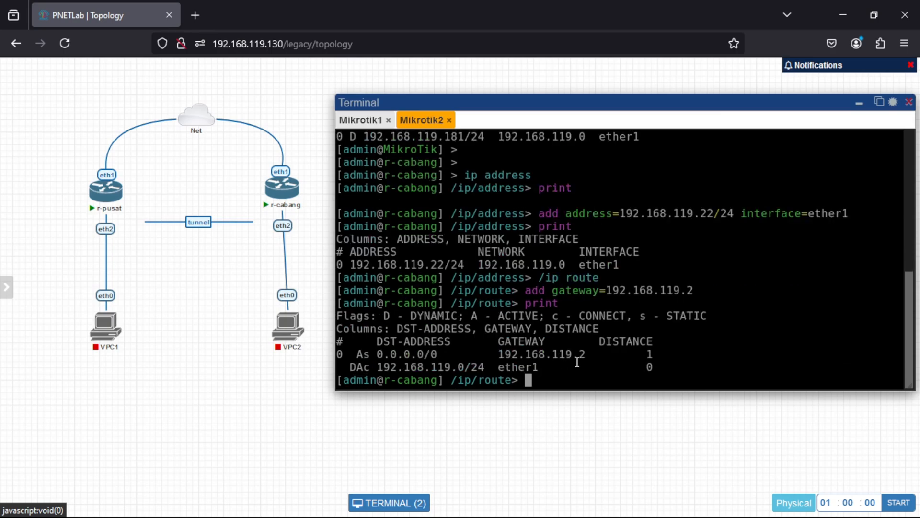
# Enter the /ip dns context on r-cabang and set the DNS servers to 8.8.8.8.
pyautogui.write('/ip dns')
pyautogui.press('Return')
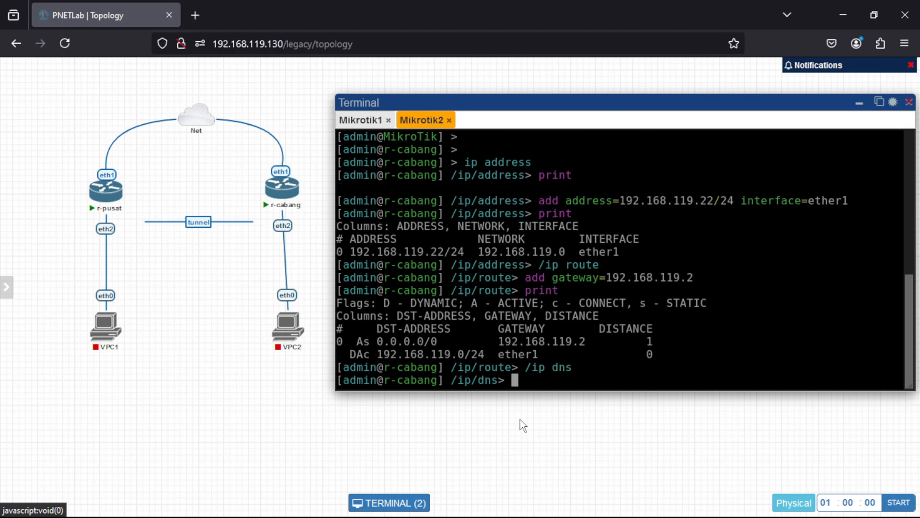
pyautogui.write('set ser')
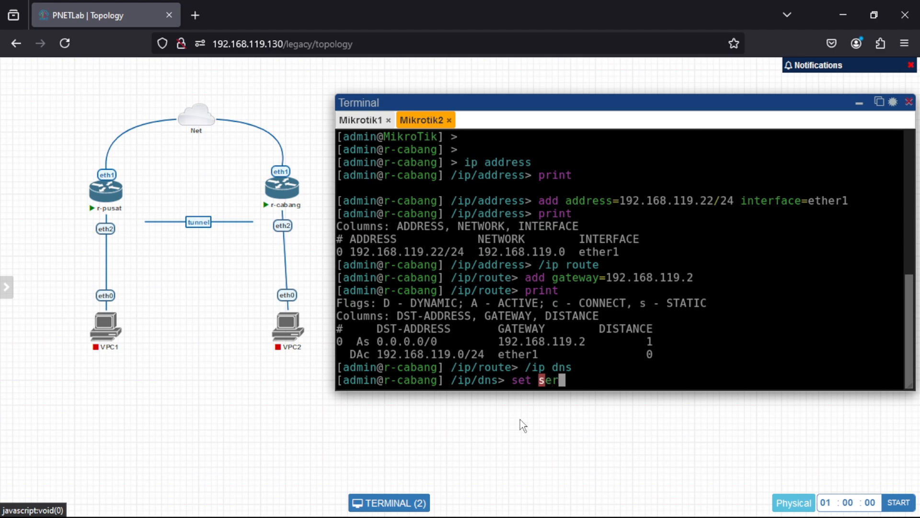
pyautogui.write('vers=8.8.8.8')
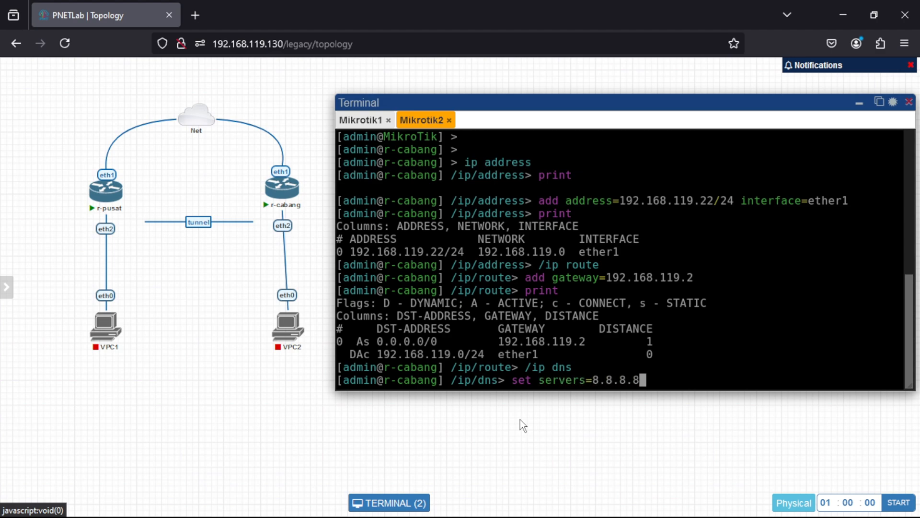
pyautogui.press('Return')
# Return to r-cabang's root prompt and test connectivity by pinging 8.8.8.8, stopping after a few replies, and google.com.
pyautogui.write('/')
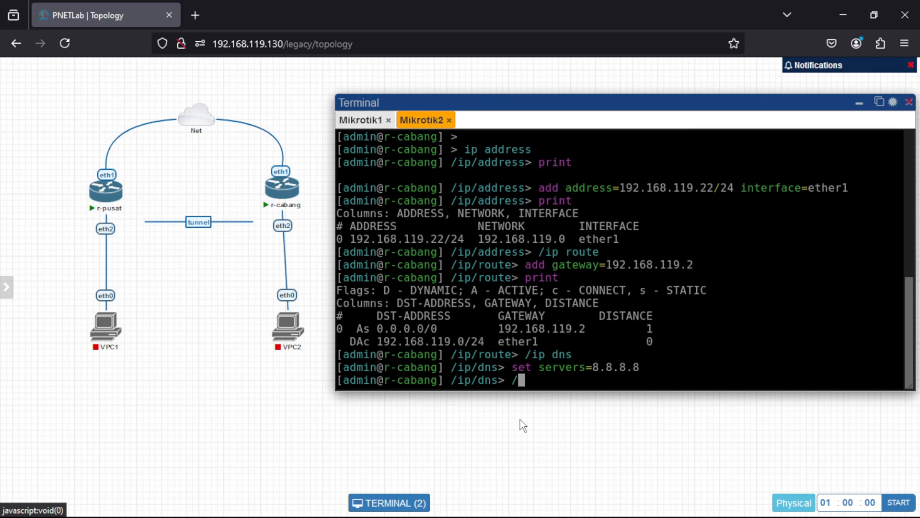
pyautogui.press('Return')
pyautogui.write('ping ')
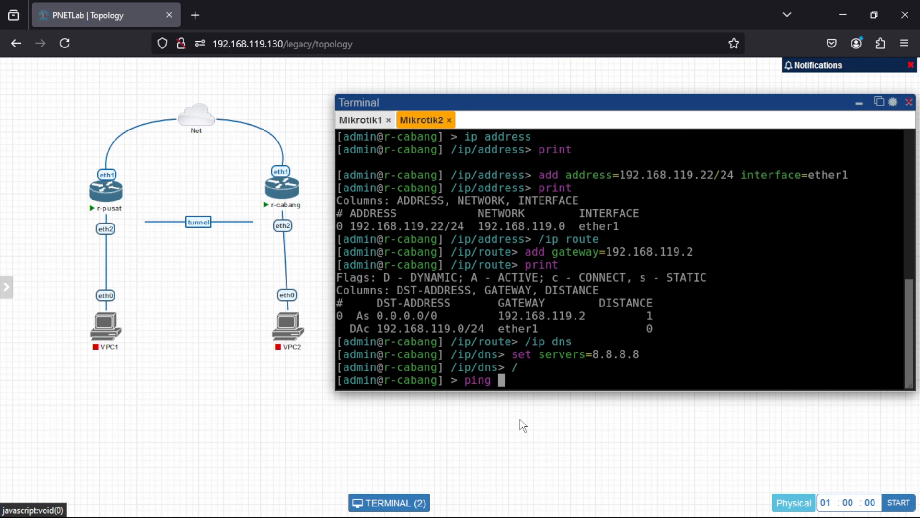
pyautogui.write('8.8.8.8')
pyautogui.press('Return')
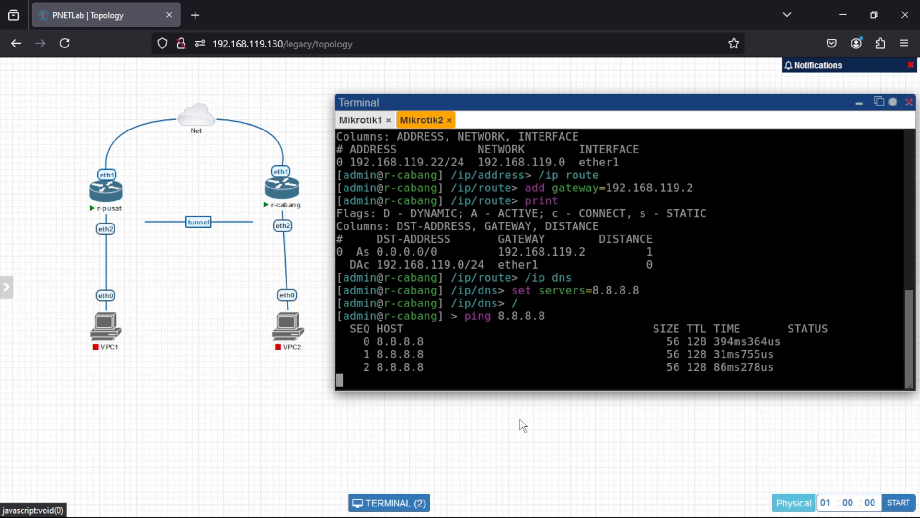
pyautogui.hotkey('ctrl', 'c')
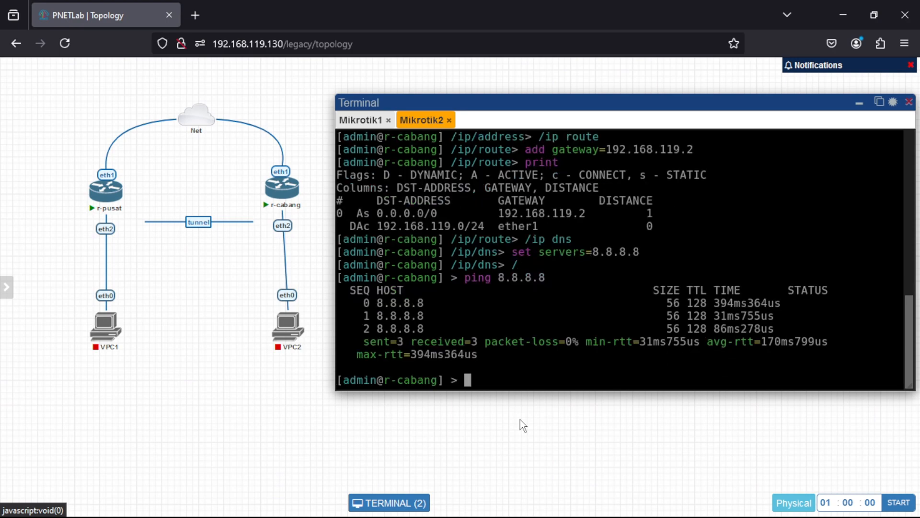
pyautogui.write('ping googl')
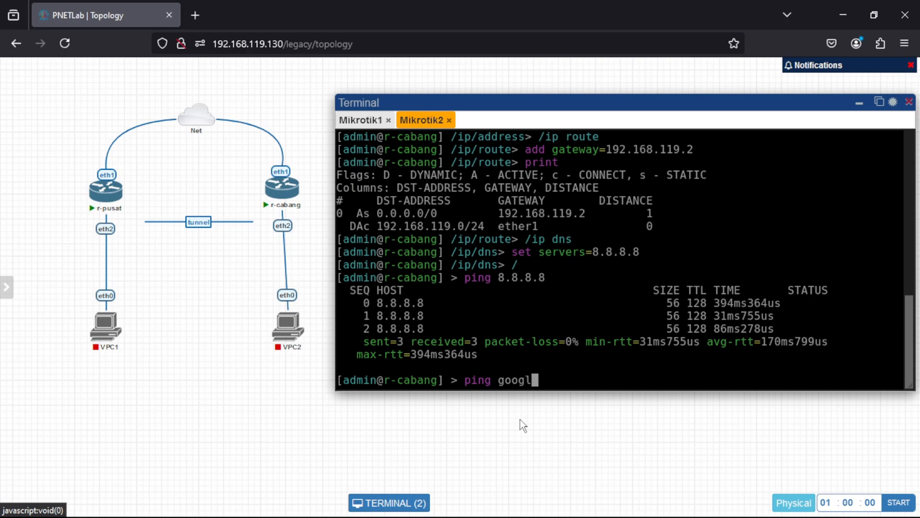
pyautogui.write('e.con')
pyautogui.press('BackSpace')
pyautogui.write('m')
pyautogui.press('Return')
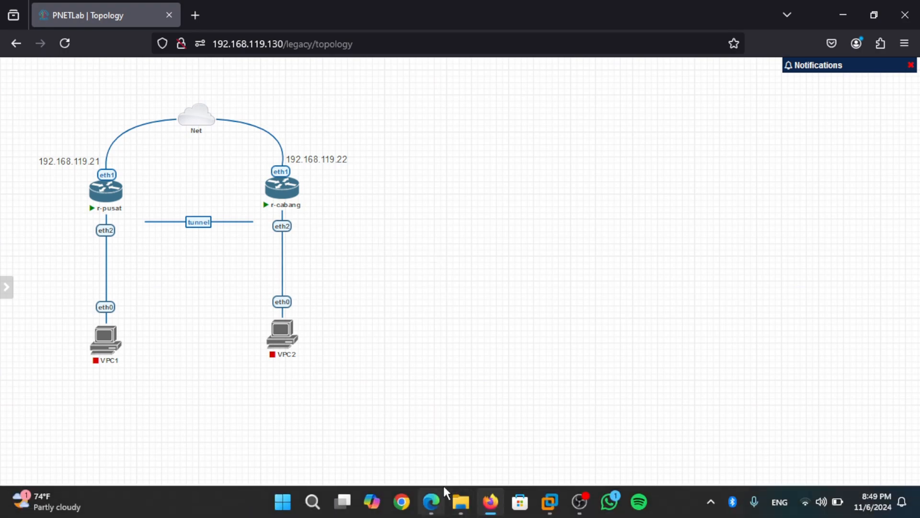
# Switch to the MTCNA presentation in Google Slides and open slide 122 about EOIP.
pyautogui.click(440, 493)
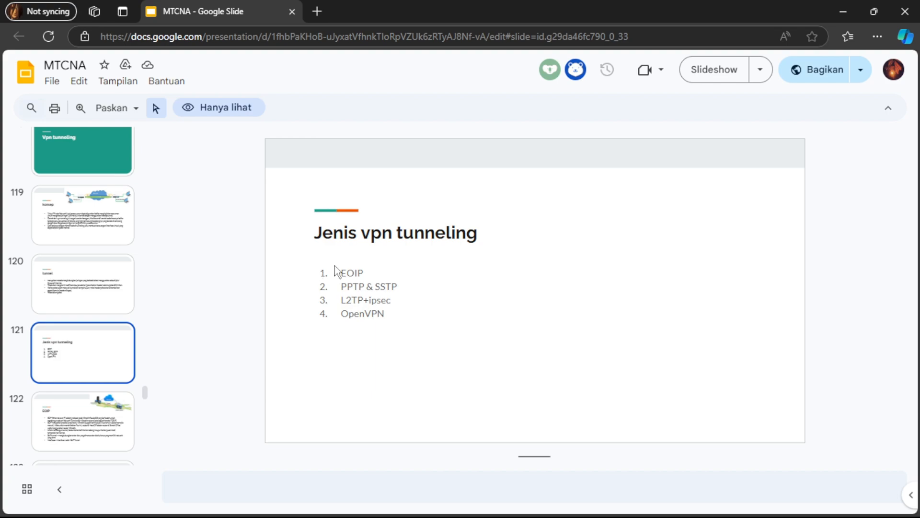
pyautogui.click(101, 418)
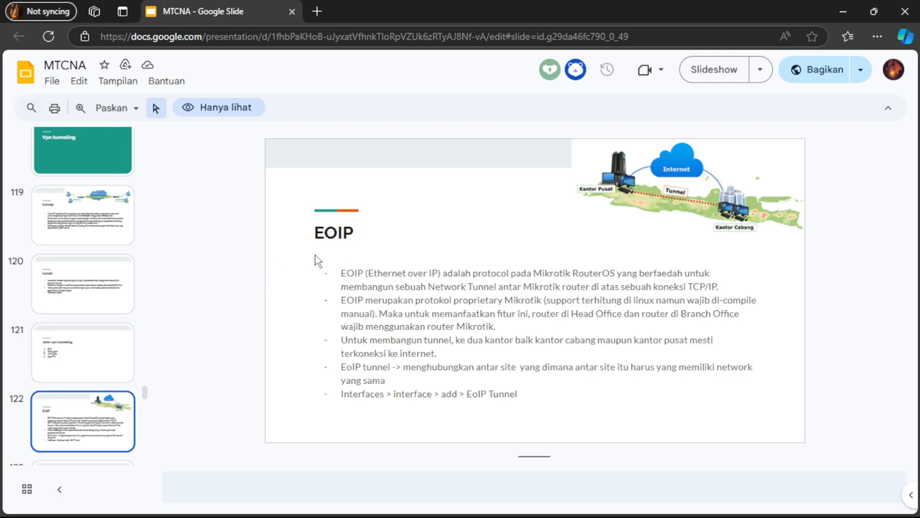
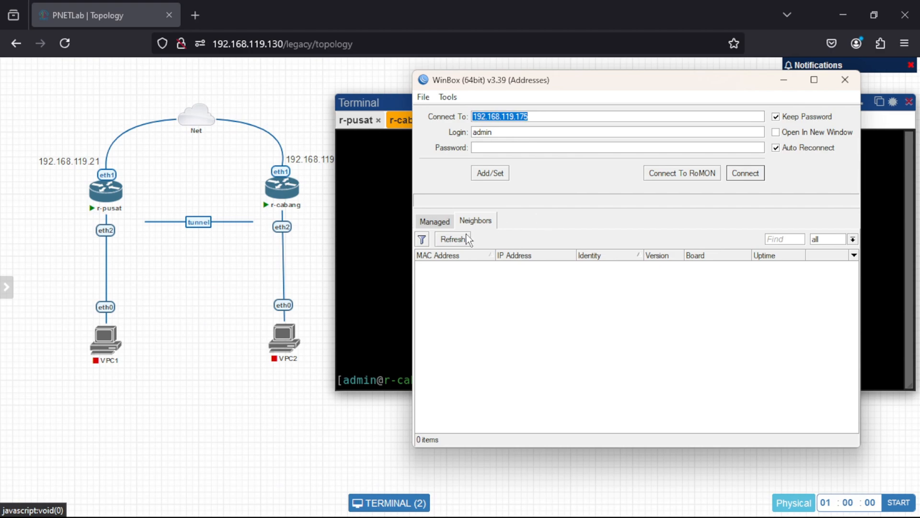
# Refresh WinBox's neighbor list and connect to r-pusat at 192.168.119.21 with the admin login.
pyautogui.click(462, 239)
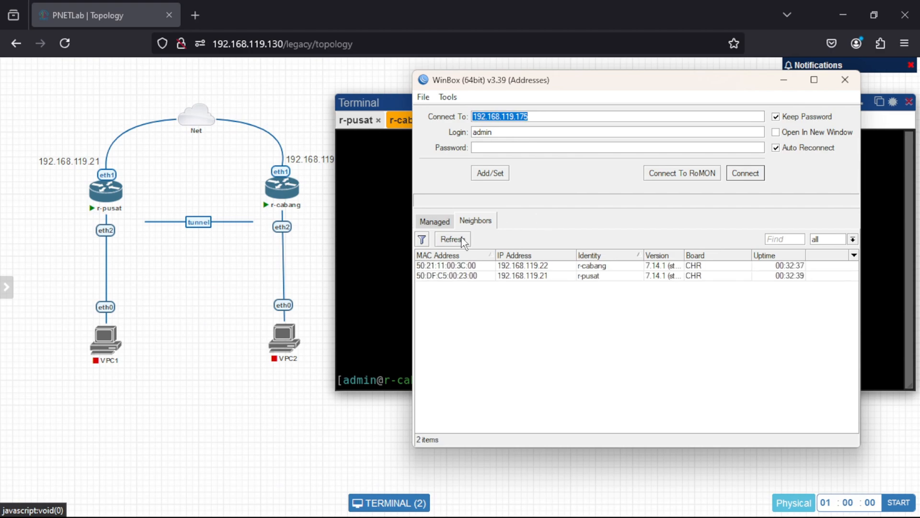
pyautogui.click(520, 277)
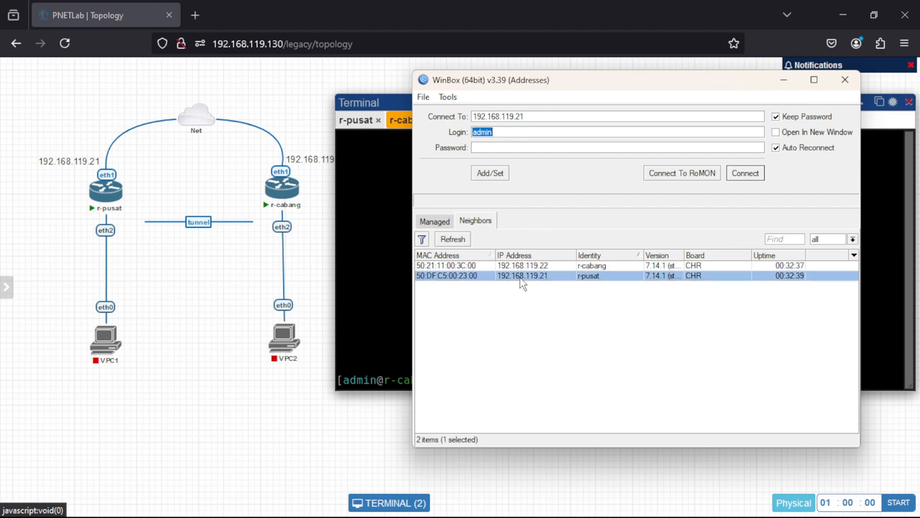
pyautogui.click(745, 176)
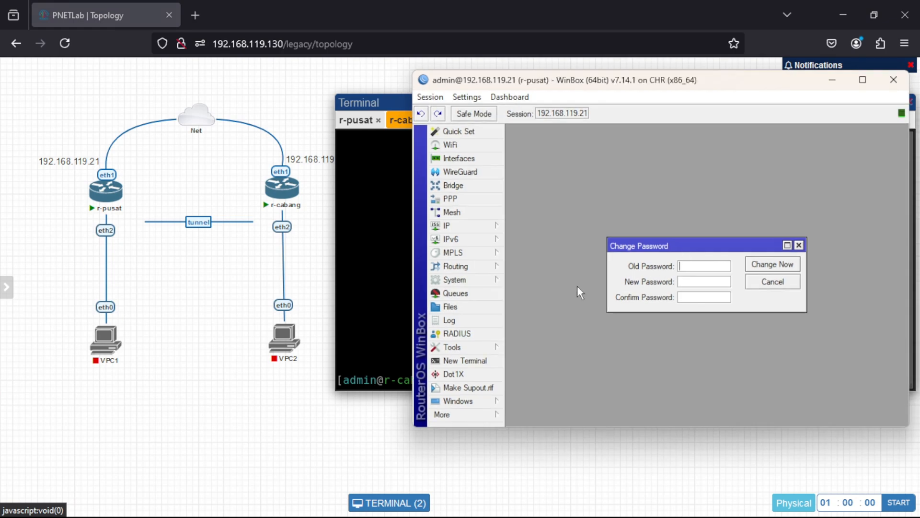
# Open another WinBox session connected to r-cabang at 192.168.119.22, and minimize it to return to the r-pusat session.
pyautogui.click(477, 413)
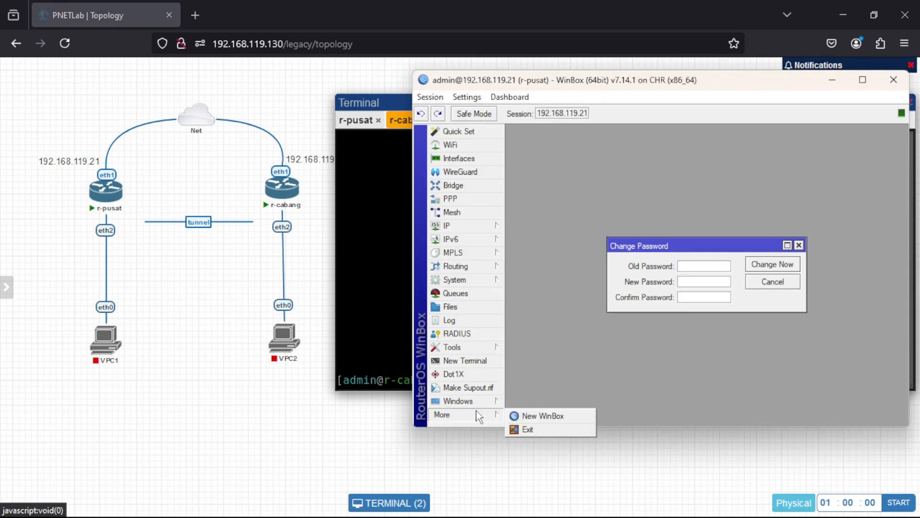
pyautogui.click(527, 416)
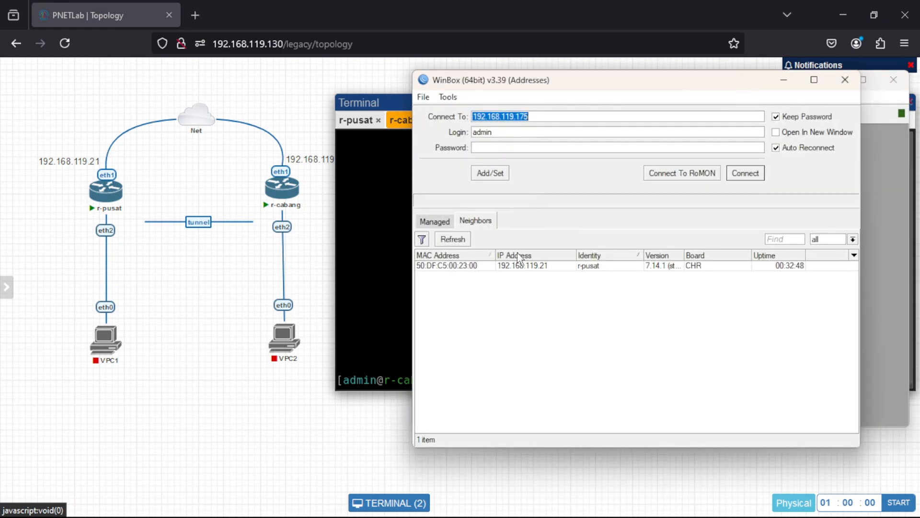
pyautogui.click(539, 267)
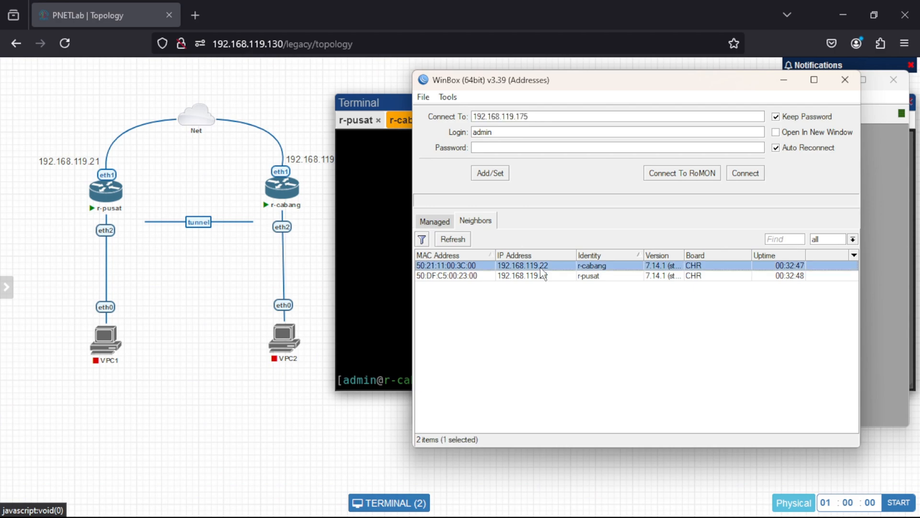
pyautogui.click(738, 176)
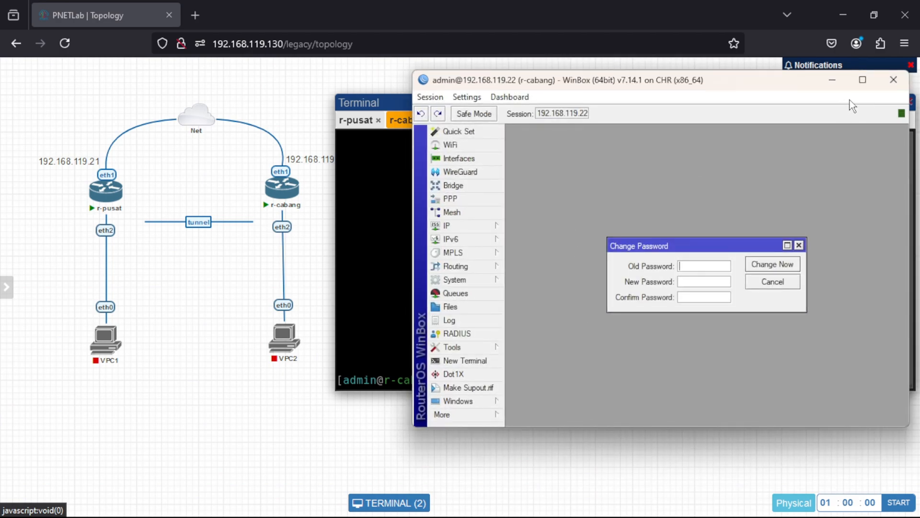
pyautogui.click(832, 81)
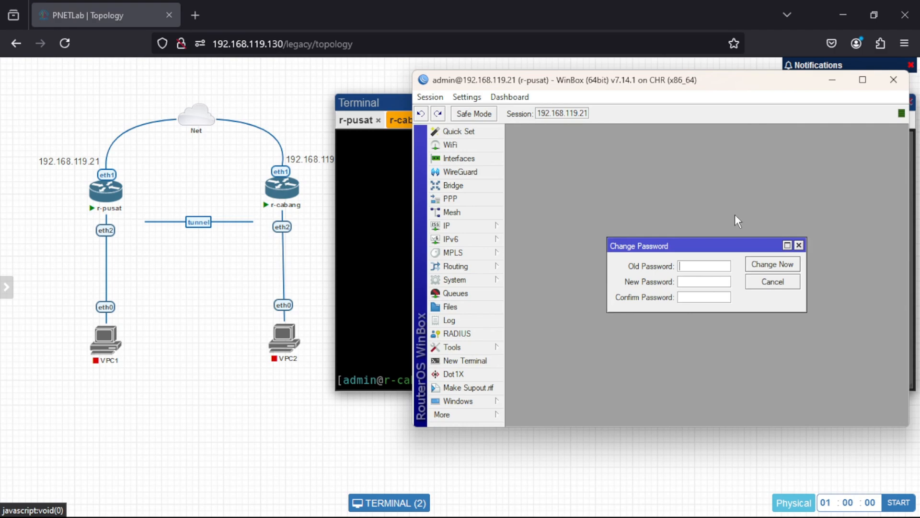
# Dismiss r-pusat's password change prompt and start a new EoIP Tunnel interface named eoip-tunnel-to-cabang.
pyautogui.click(799, 245)
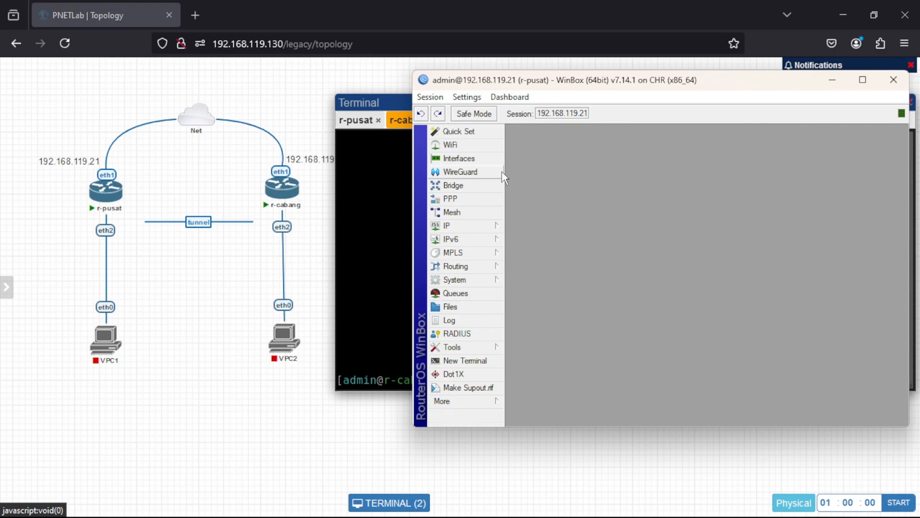
pyautogui.click(476, 159)
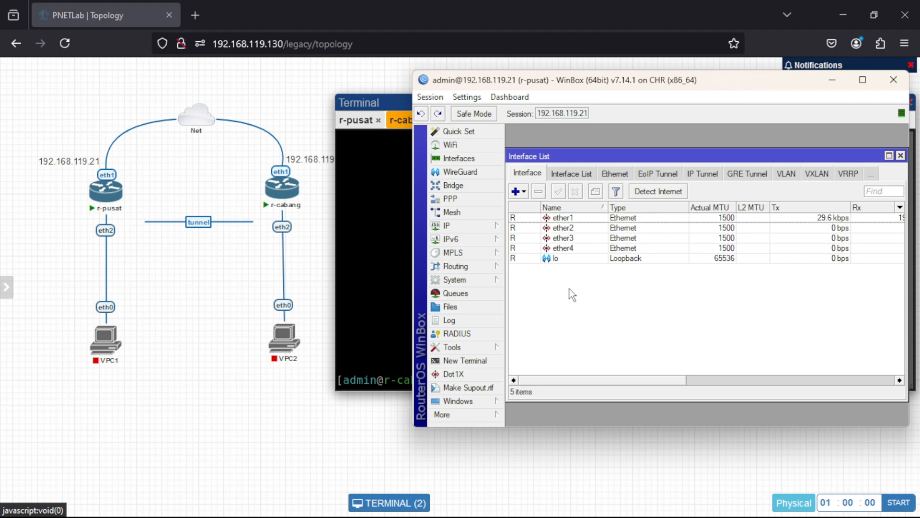
pyautogui.click(516, 192)
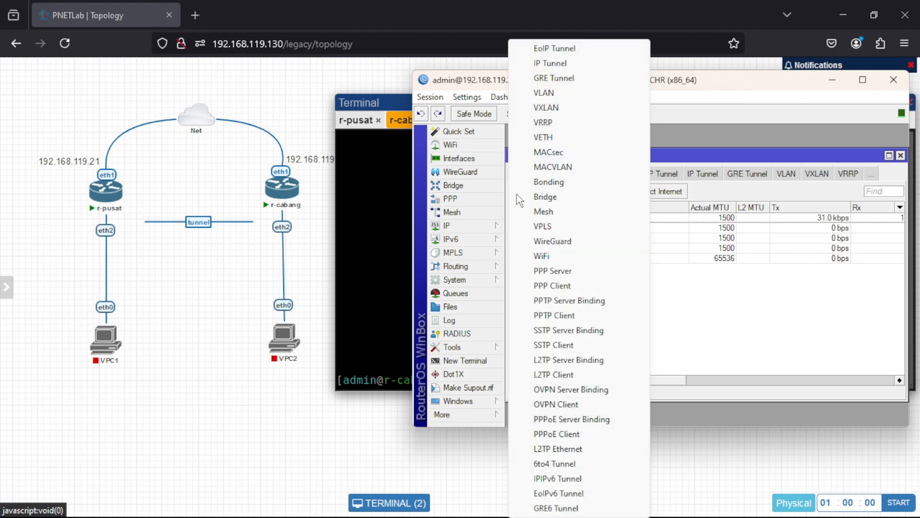
pyautogui.click(542, 49)
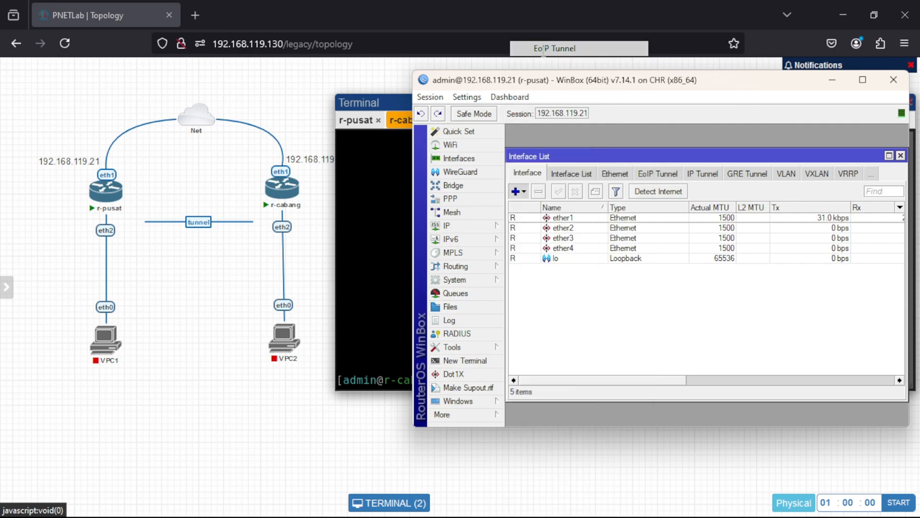
pyautogui.click(634, 168)
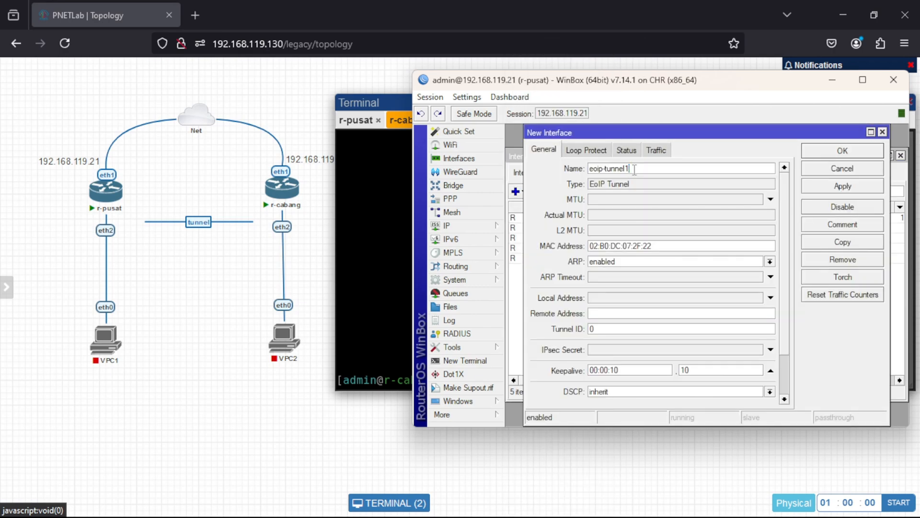
pyautogui.press('BackSpace')
pyautogui.write('-')
pyautogui.write('to')
pyautogui.write('-')
pyautogui.write('cabang')
# Set the r-pusat tunnel's remote address to 192.168.119.22 and its tunnel ID to 100, and save the interface.
pyautogui.write('192.168')
pyautogui.write('.119')
pyautogui.write('.22')
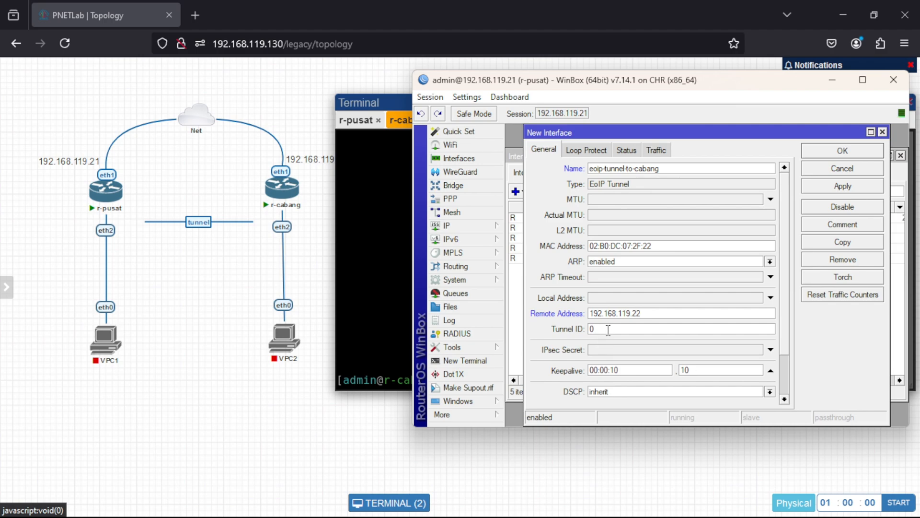
pyautogui.press('BackSpace')
pyautogui.moveTo(306, 206)
pyautogui.write('100')
pyautogui.click(819, 188)
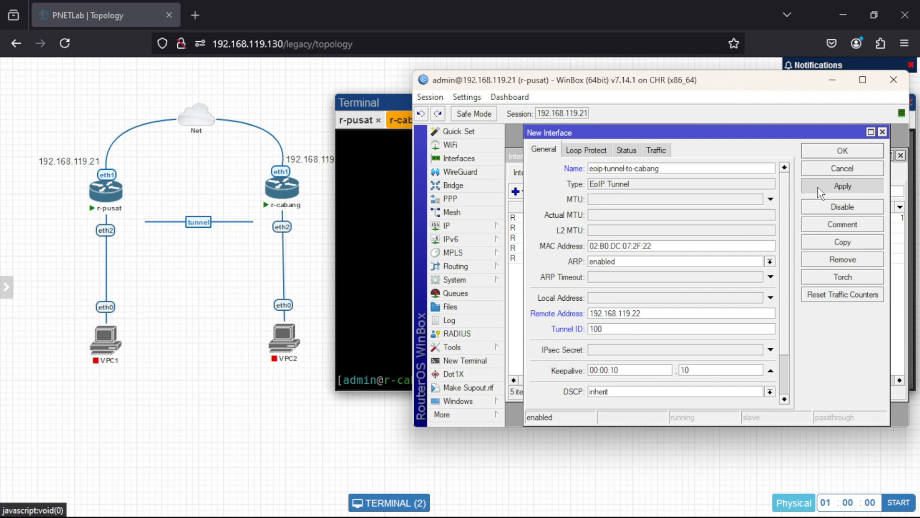
pyautogui.click(818, 150)
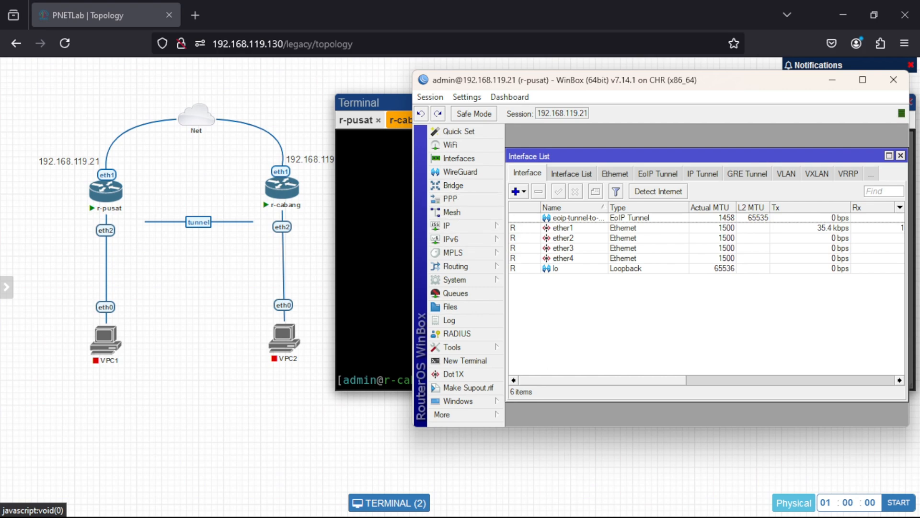
# Switch to the r-cabang session, dismiss its password change prompt and start a new EoIP Tunnel interface named eoip-tunnel-to-pusat.
pyautogui.moveTo(570, 516)
pyautogui.moveTo(646, 502)
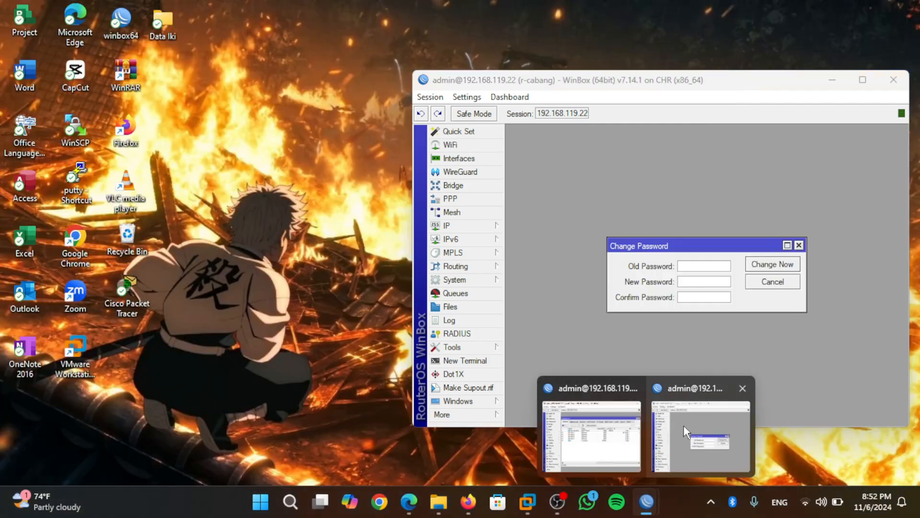
pyautogui.click(684, 424)
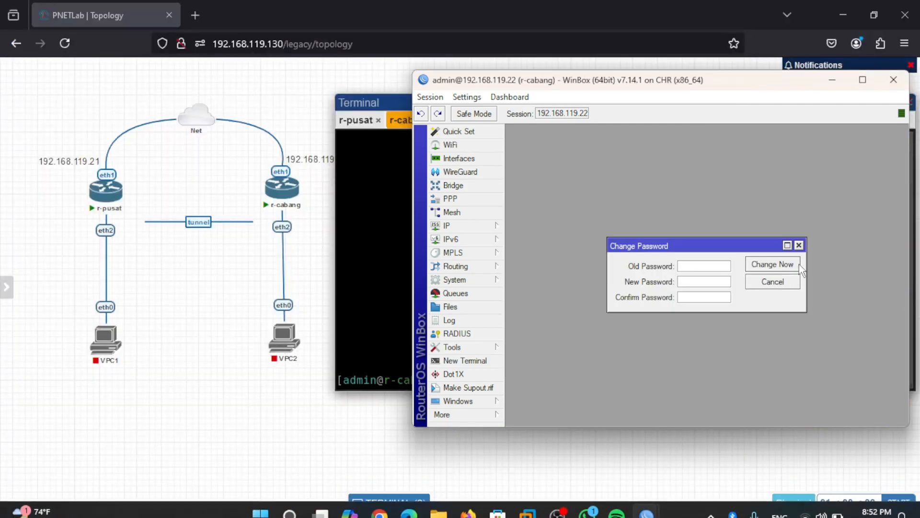
pyautogui.click(800, 246)
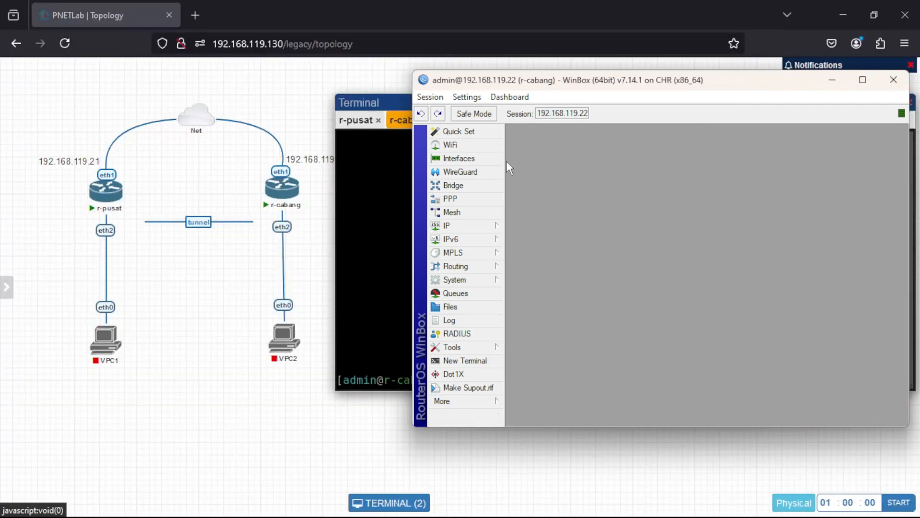
pyautogui.click(481, 156)
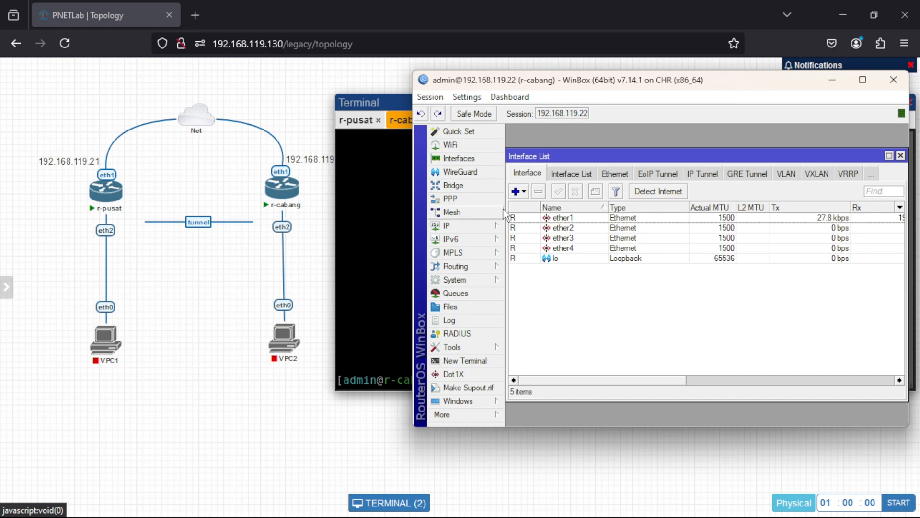
pyautogui.click(519, 193)
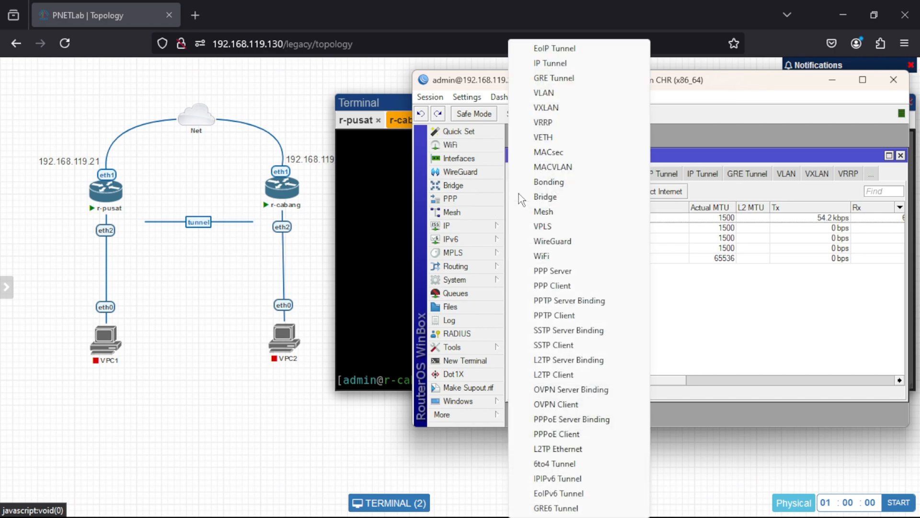
pyautogui.click(558, 48)
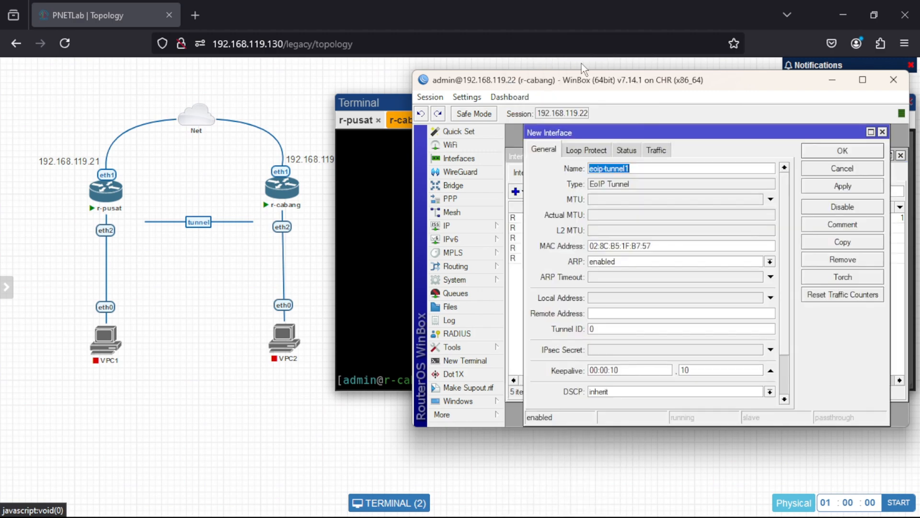
pyautogui.click(639, 168)
pyautogui.moveTo(287, 205)
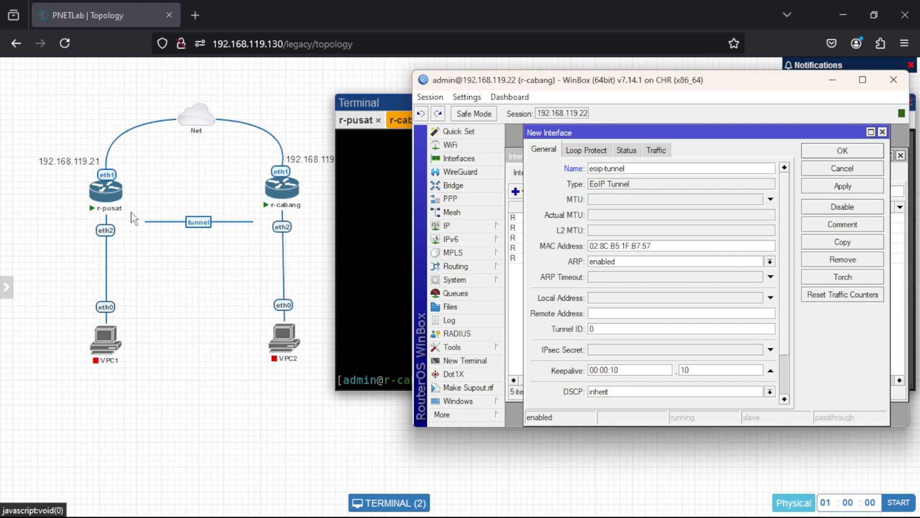
pyautogui.write('-')
pyautogui.write('to')
pyautogui.write('-pusat')
# Set the r-cabang tunnel's remote address to 192.168.119.21 and its tunnel ID to 100, and save the interface.
pyautogui.write('192.16')
pyautogui.write('8.119')
pyautogui.write('.21')
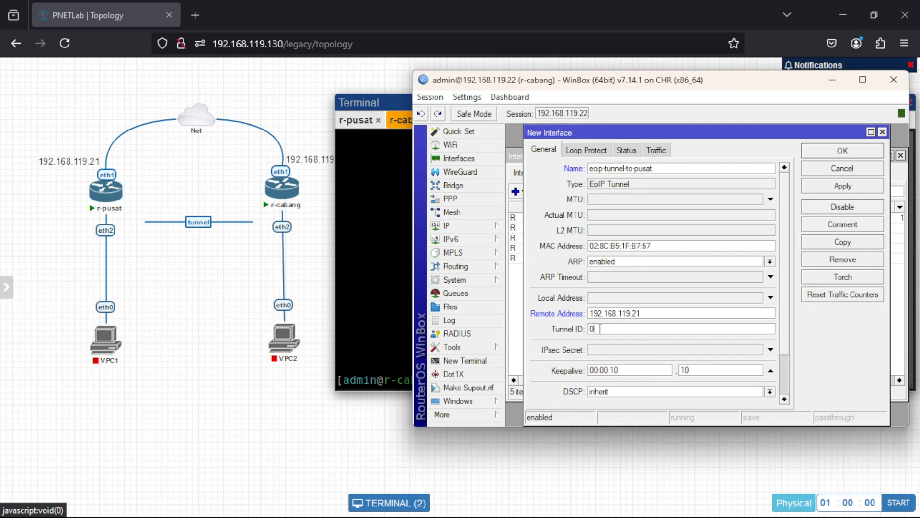
pyautogui.press('BackSpace')
pyautogui.write('100')
pyautogui.click(839, 189)
pyautogui.click(832, 154)
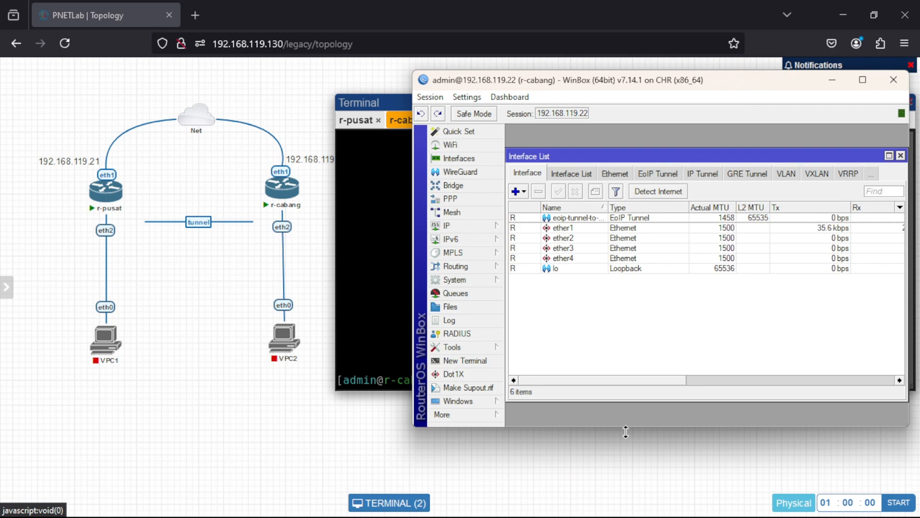
# Switch to the r-pusat session, open a new terminal and enter and repeat the new account password.
pyautogui.moveTo(657, 507)
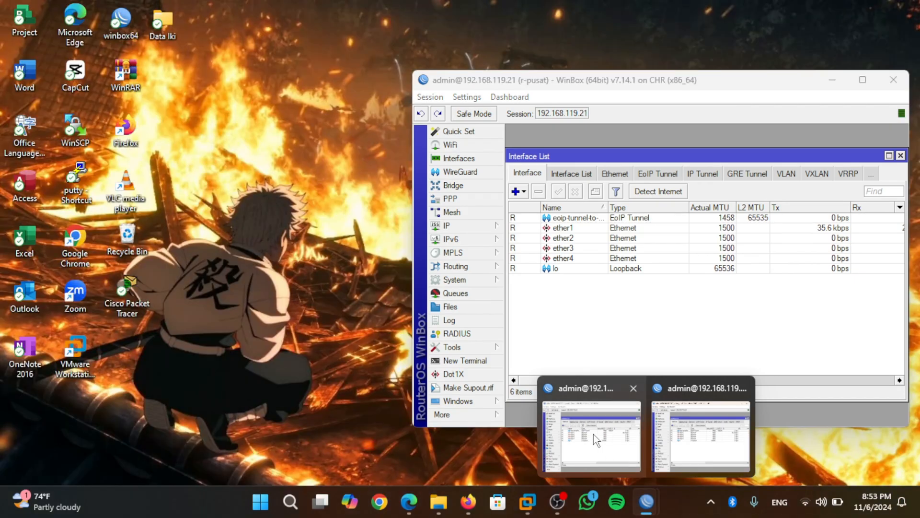
pyautogui.click(594, 433)
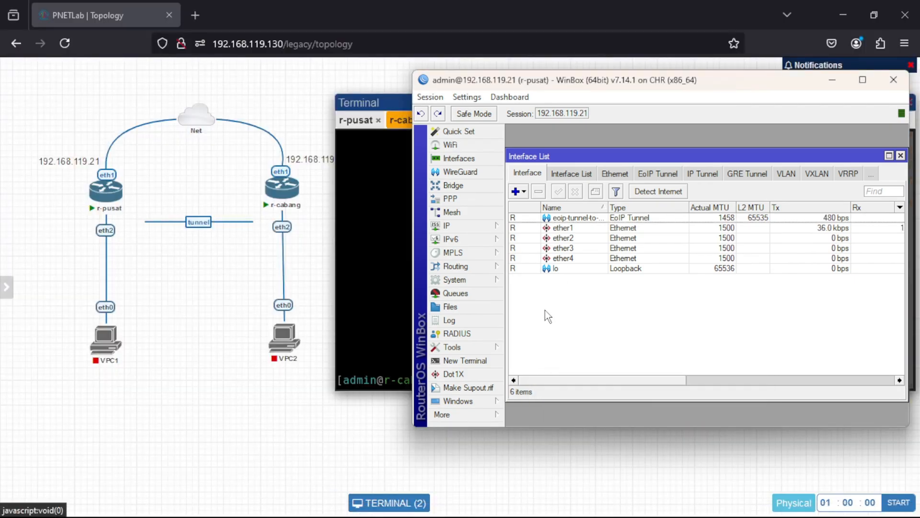
pyautogui.click(489, 360)
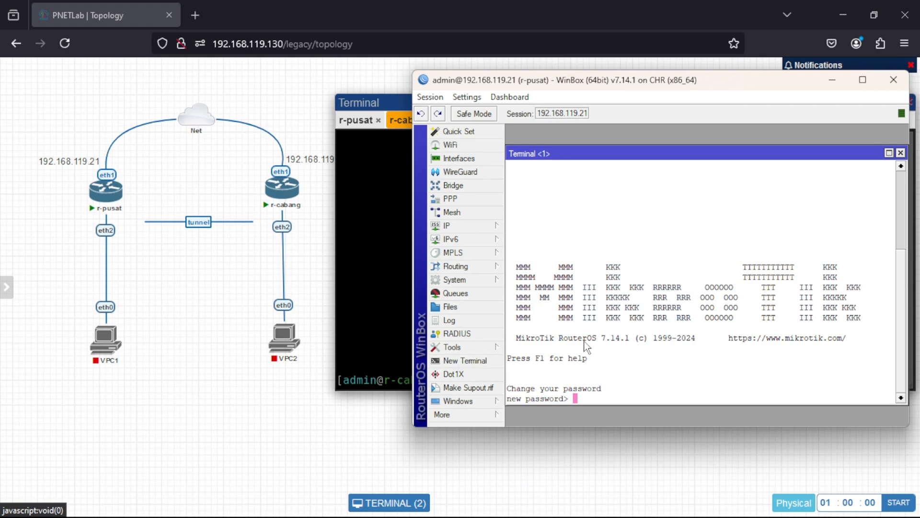
pyautogui.write('a')
pyautogui.press('Return')
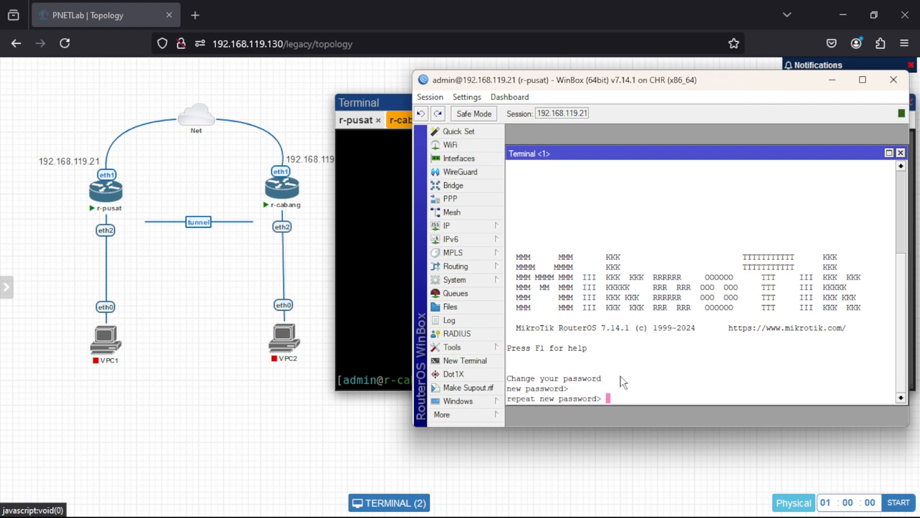
pyautogui.write('a')
pyautogui.press('Return')
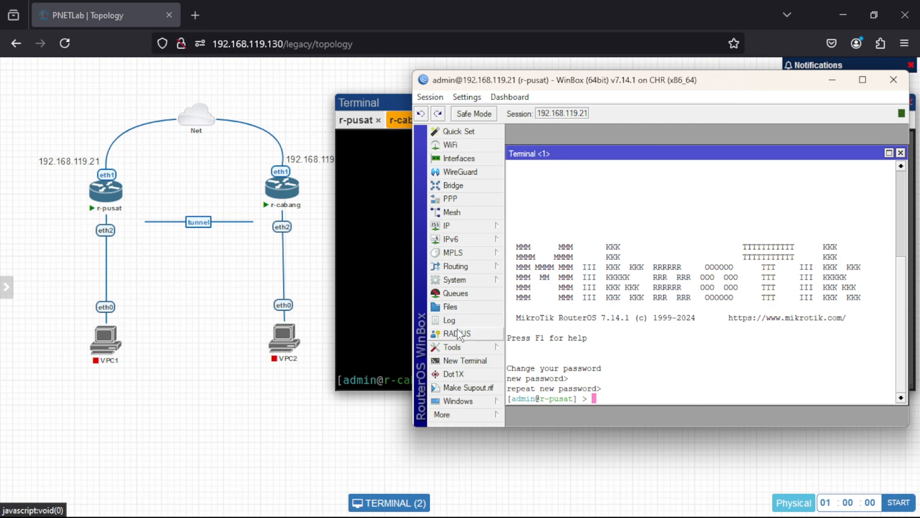
# Ping r-cabang at 192.168.119.22 from r-pusat's terminal.
pyautogui.write('ping 192.168.119.22')
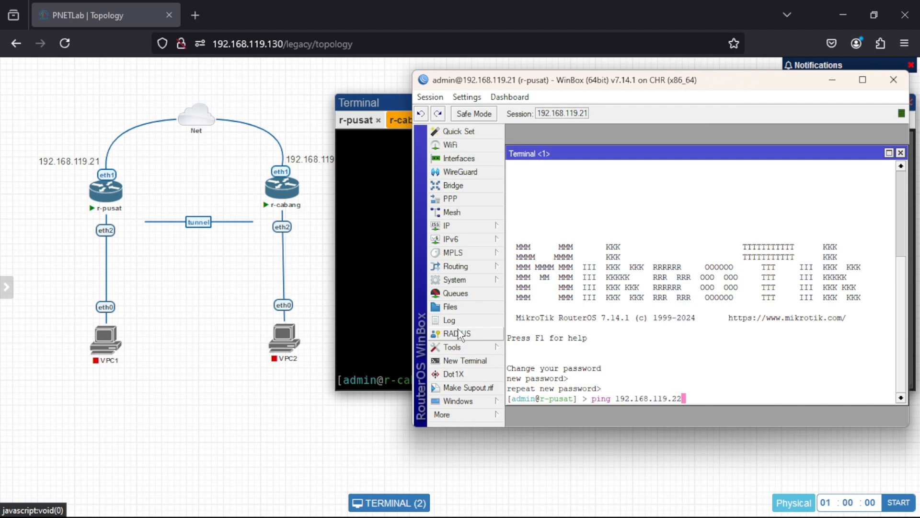
pyautogui.press('Return')
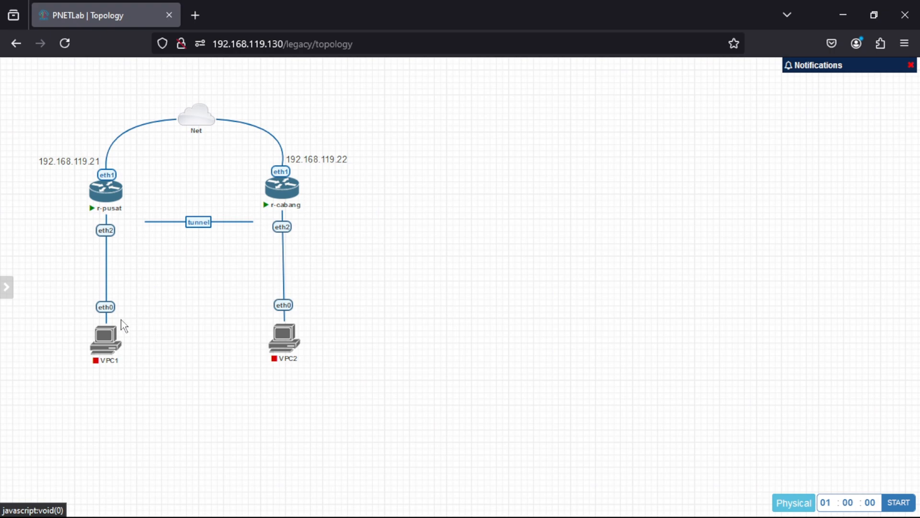
# Start VPC1 and VPC2 in the PNETLab topology and switch back to r-pusat's WinBox session.
pyautogui.moveTo(304, 358)
pyautogui.moveTo(270, 197)
pyautogui.moveTo(124, 328)
pyautogui.click(96, 320)
pyautogui.moveTo(290, 358)
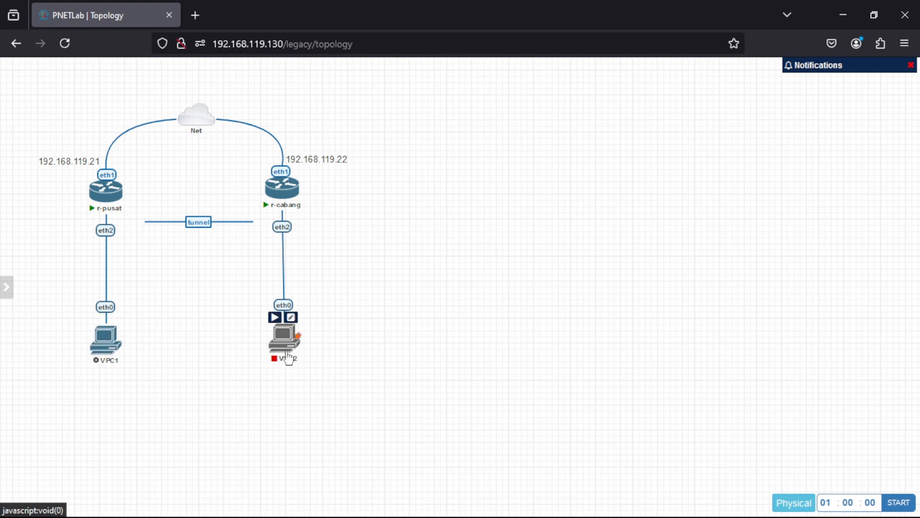
pyautogui.click(274, 317)
pyautogui.moveTo(646, 502)
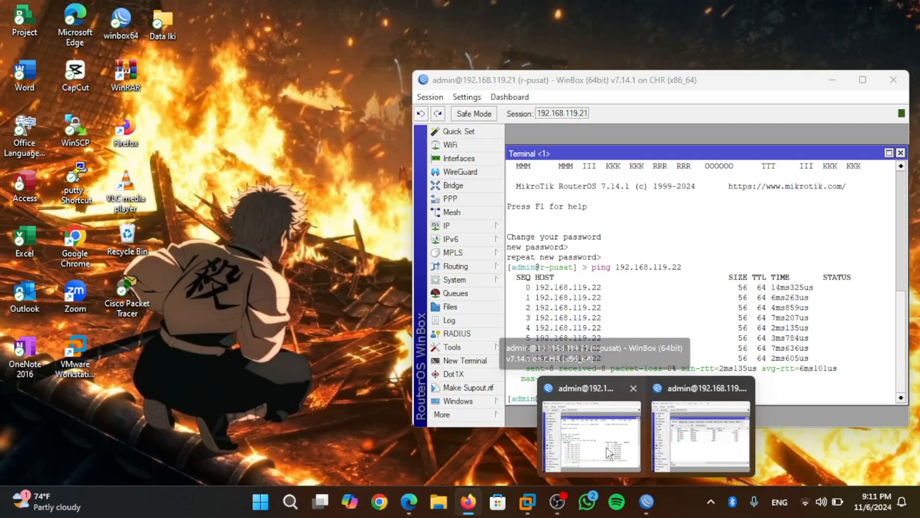
pyautogui.click(605, 447)
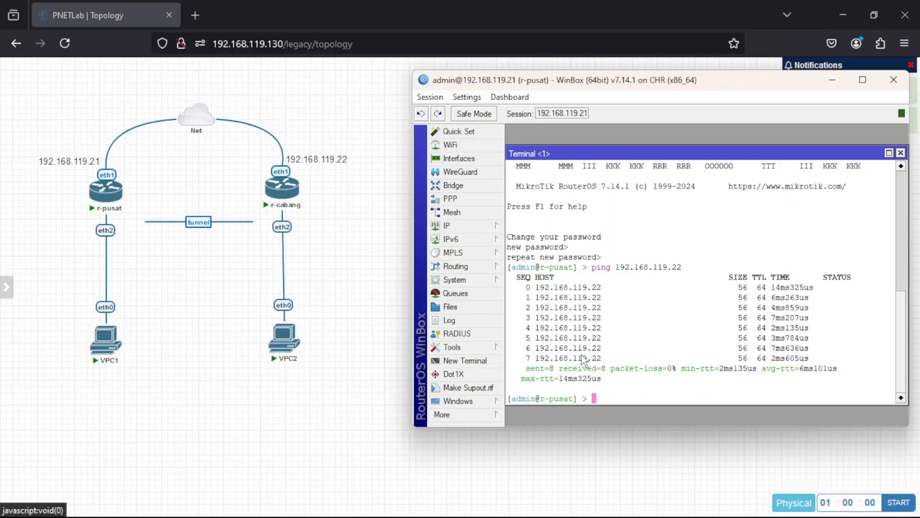
# Close r-pusat's terminal and create a new bridge interface named bridge-for-eoip on that router.
pyautogui.click(900, 153)
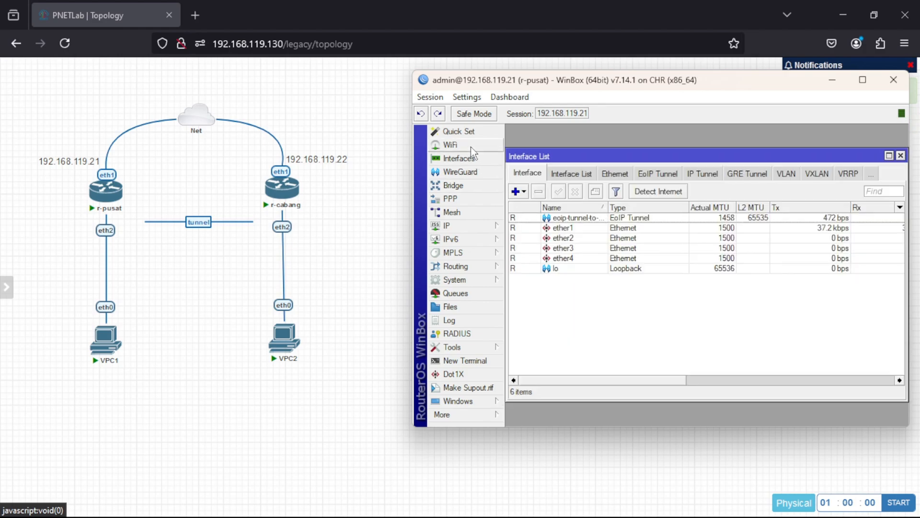
pyautogui.click(462, 185)
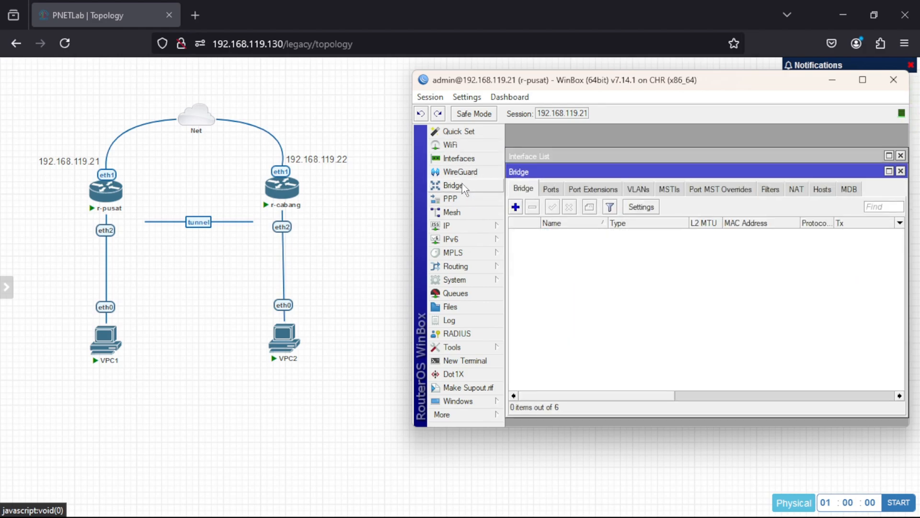
pyautogui.click(516, 207)
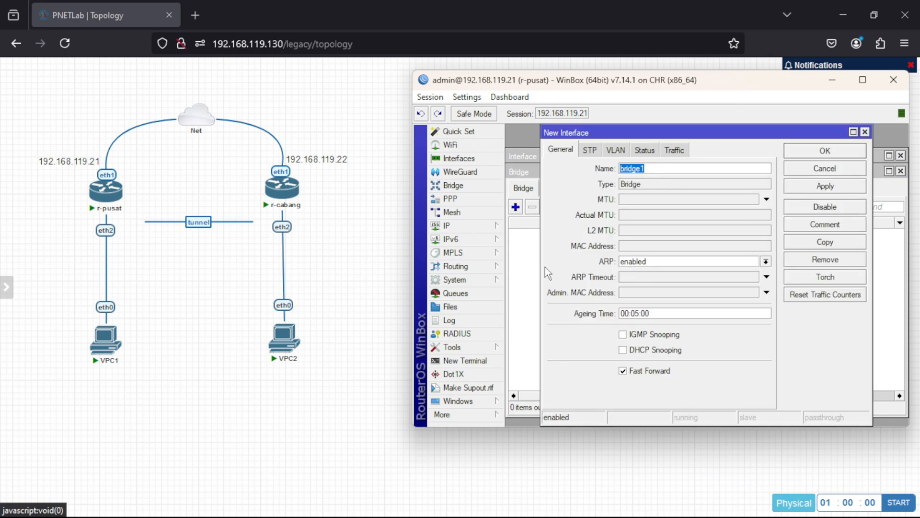
pyautogui.click(650, 169)
pyautogui.press('BackSpace')
pyautogui.write('-for-eoip')
pyautogui.click(797, 188)
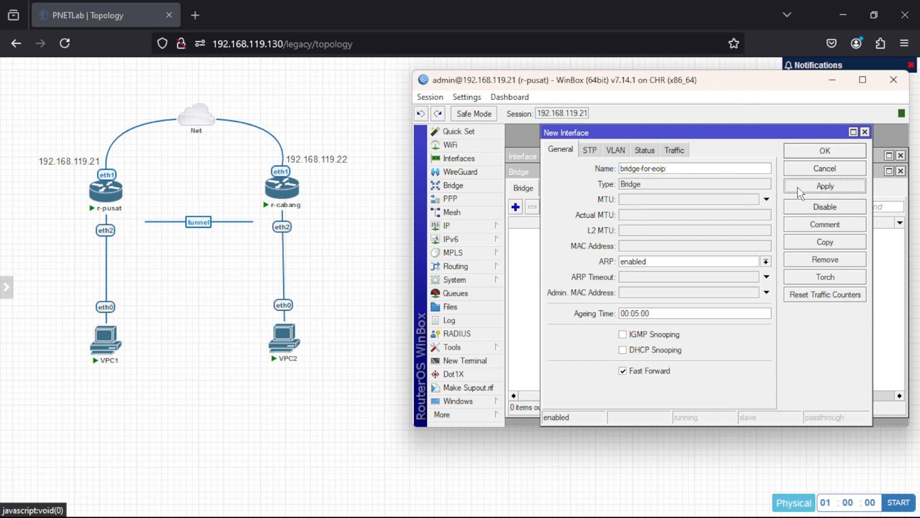
pyautogui.click(811, 153)
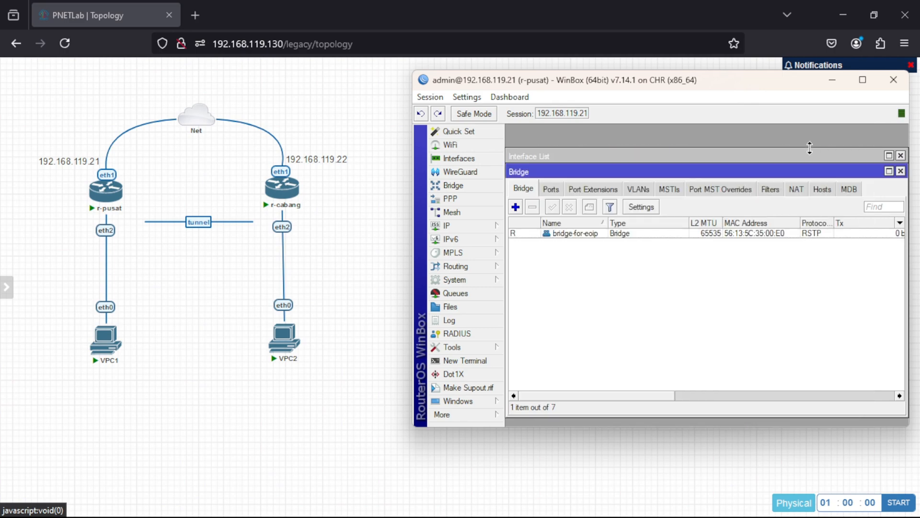
# Add ether2 as a port of bridge-for-eoip on r-pusat and save it.
pyautogui.click(551, 190)
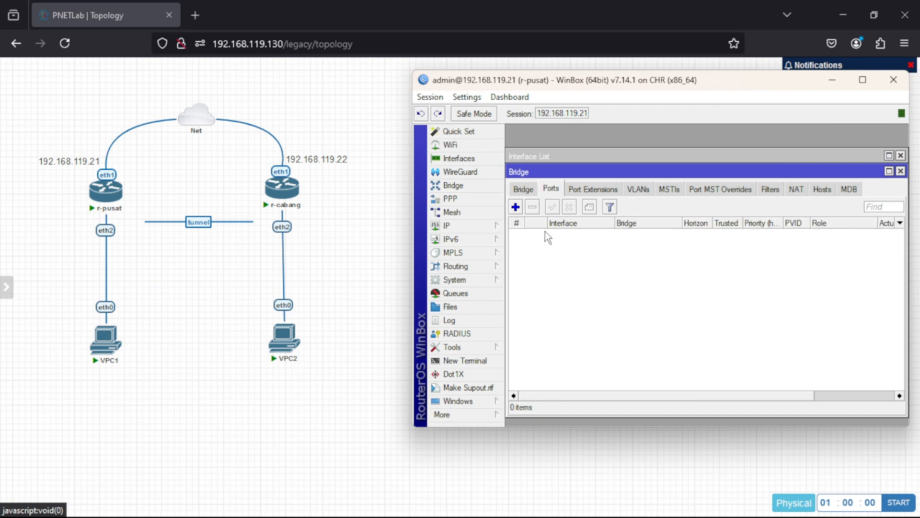
pyautogui.click(516, 207)
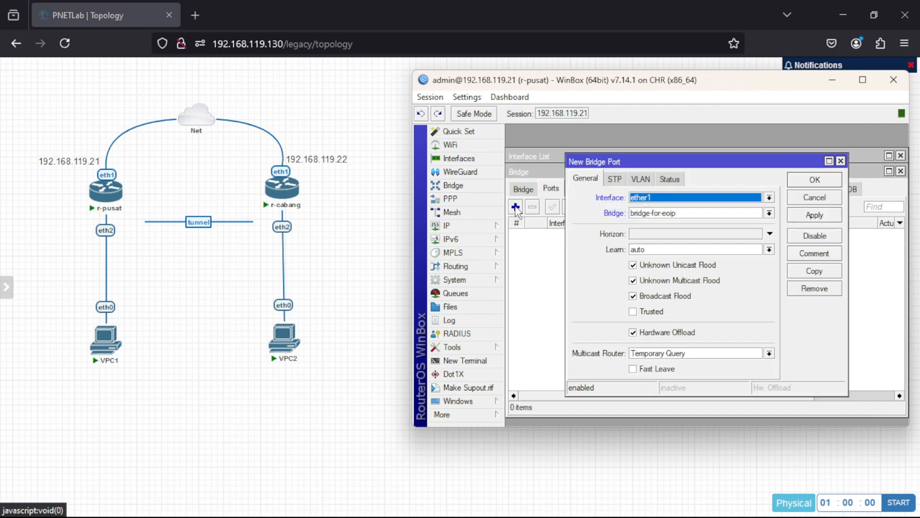
pyautogui.click(669, 197)
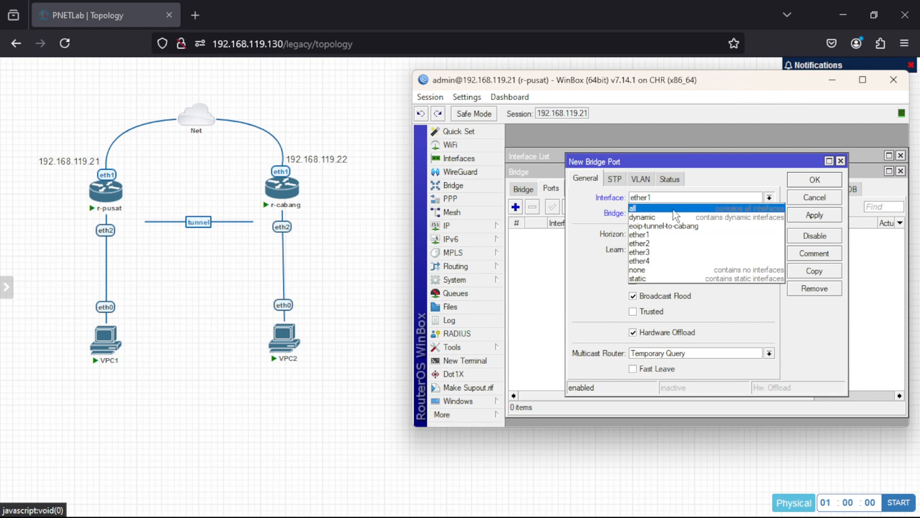
pyautogui.click(676, 243)
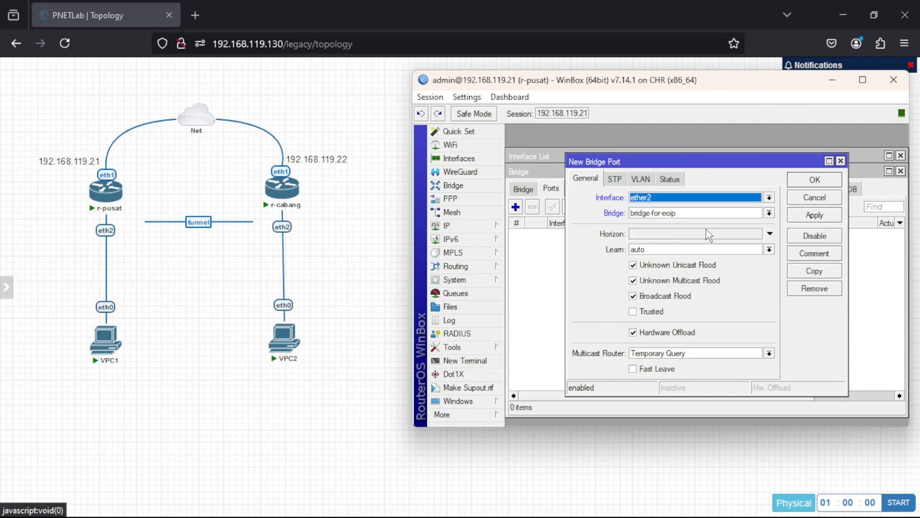
pyautogui.click(804, 216)
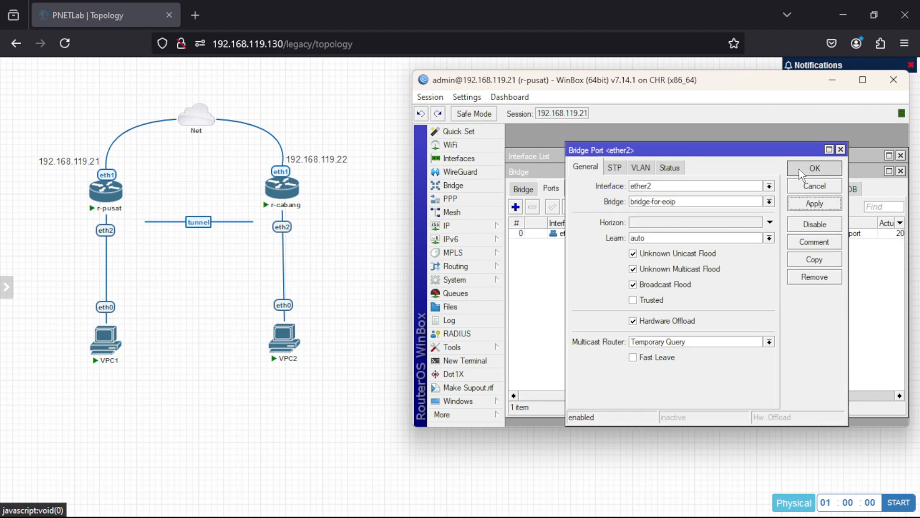
pyautogui.click(814, 168)
# Add the eoip-tunnel-to-cabang interface as a second port of bridge-for-eoip on r-pusat.
pyautogui.click(515, 206)
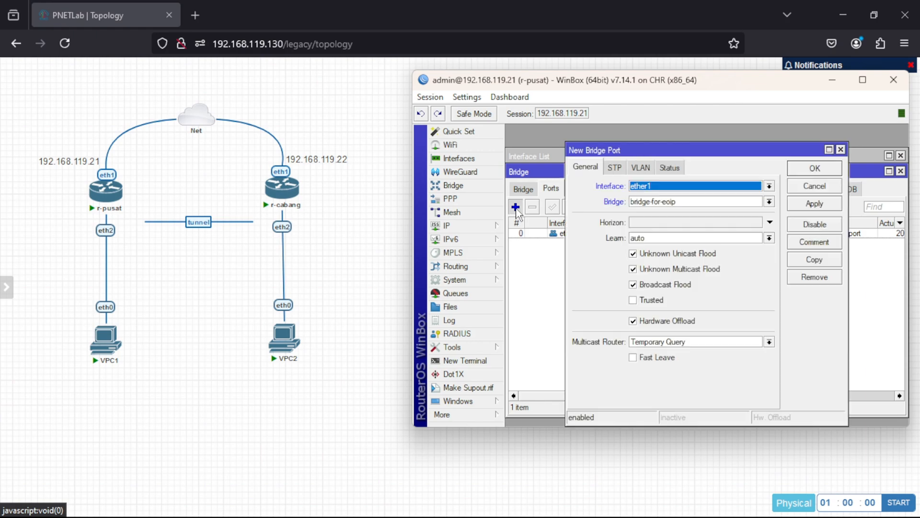
pyautogui.click(686, 185)
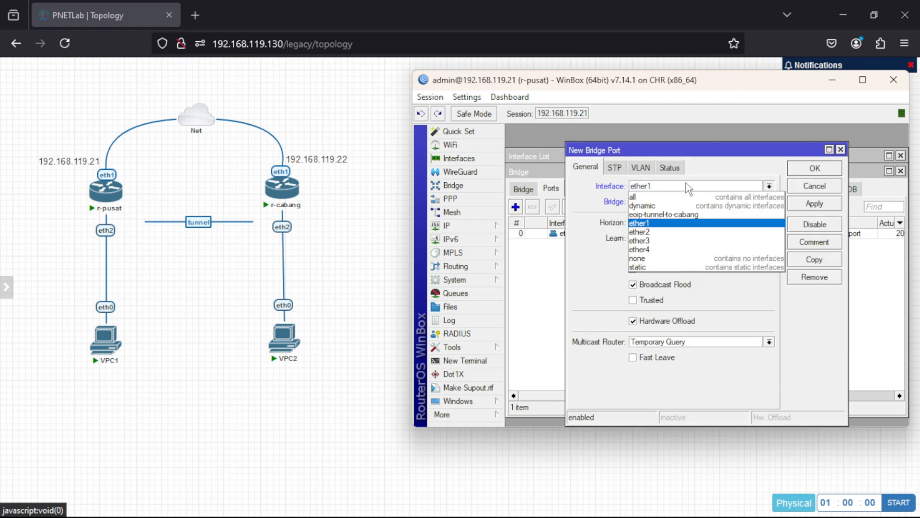
pyautogui.click(689, 214)
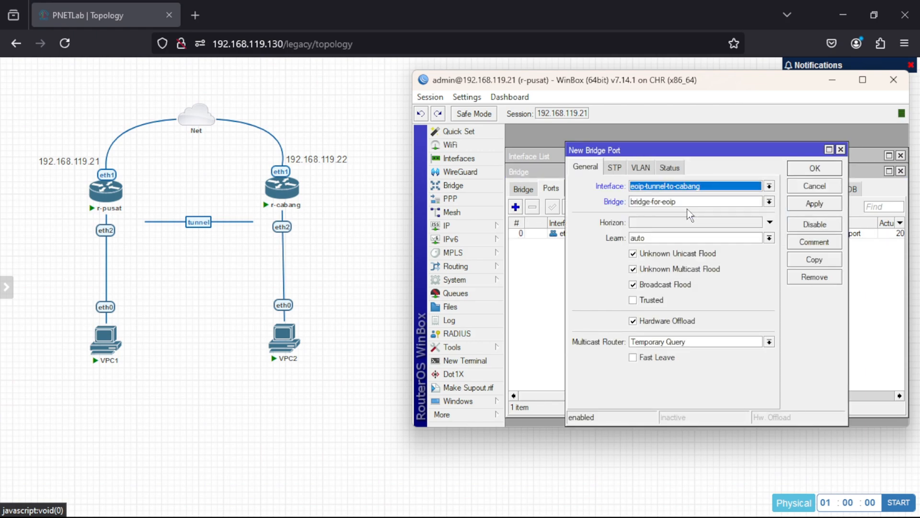
pyautogui.click(808, 203)
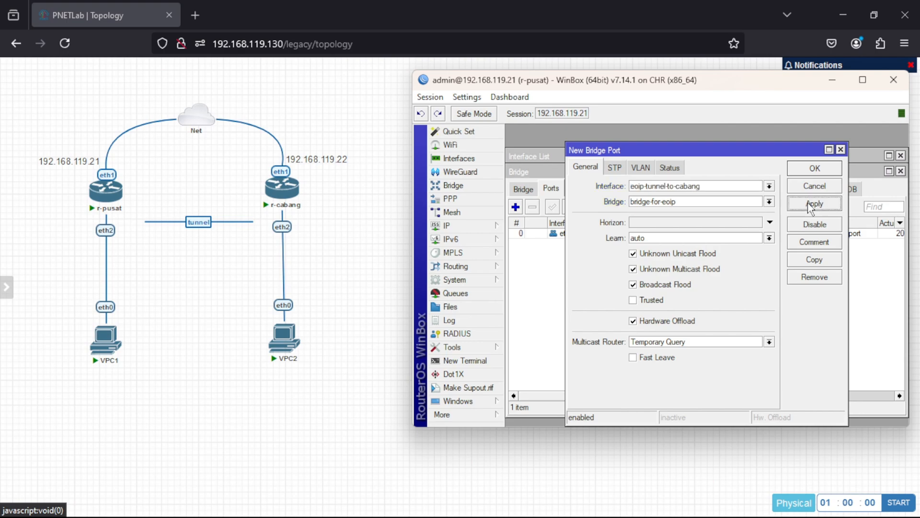
pyautogui.click(809, 169)
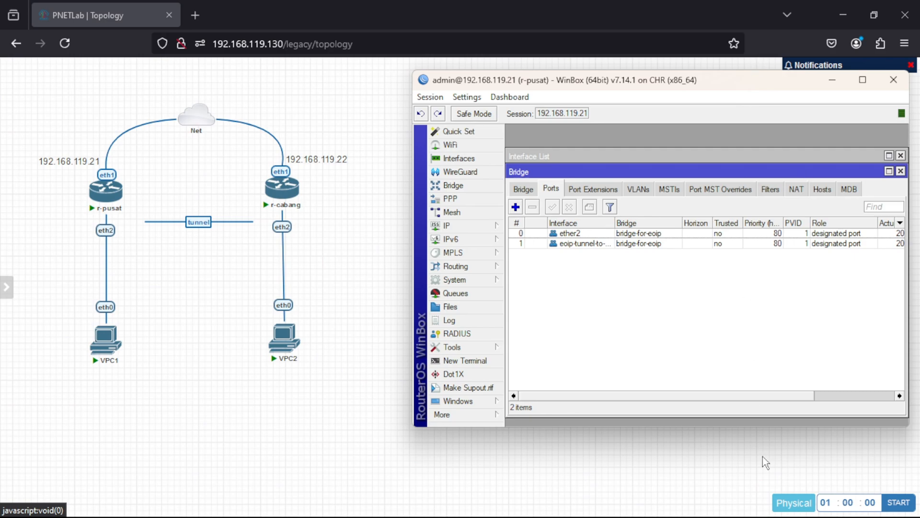
# Switch to r-cabang's WinBox session and create a new bridge interface named bridge-for-eoip.
pyautogui.moveTo(653, 502)
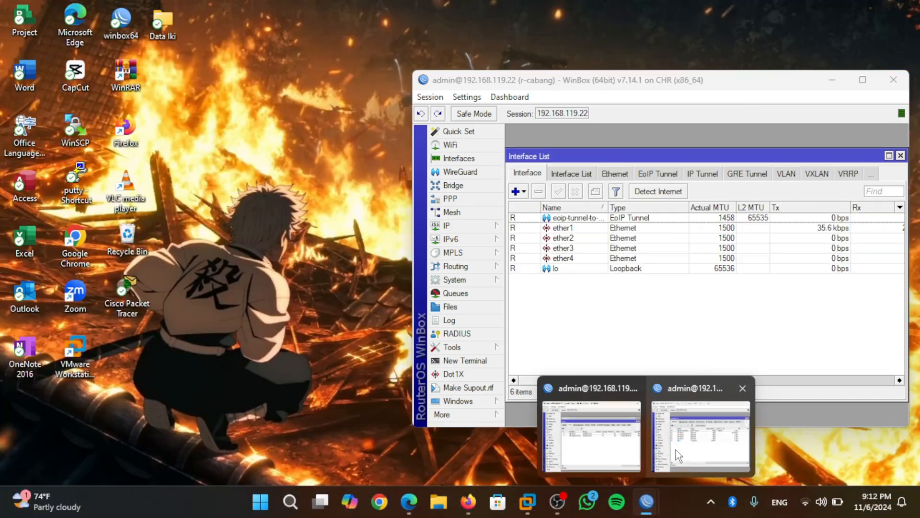
pyautogui.click(676, 450)
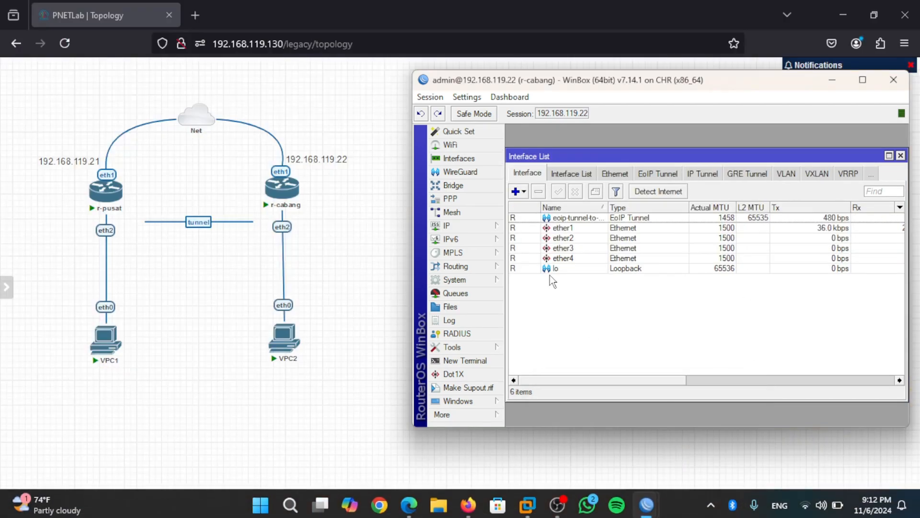
pyautogui.click(489, 187)
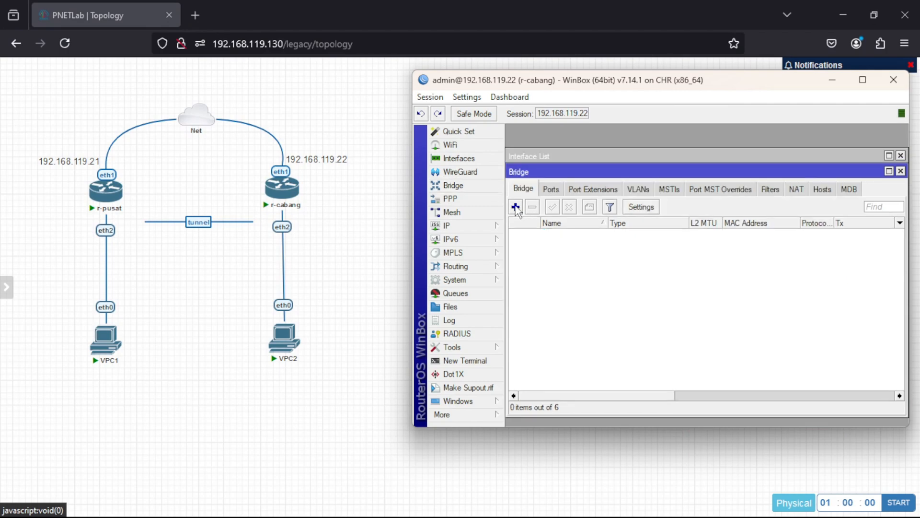
pyautogui.click(516, 207)
pyautogui.click(663, 170)
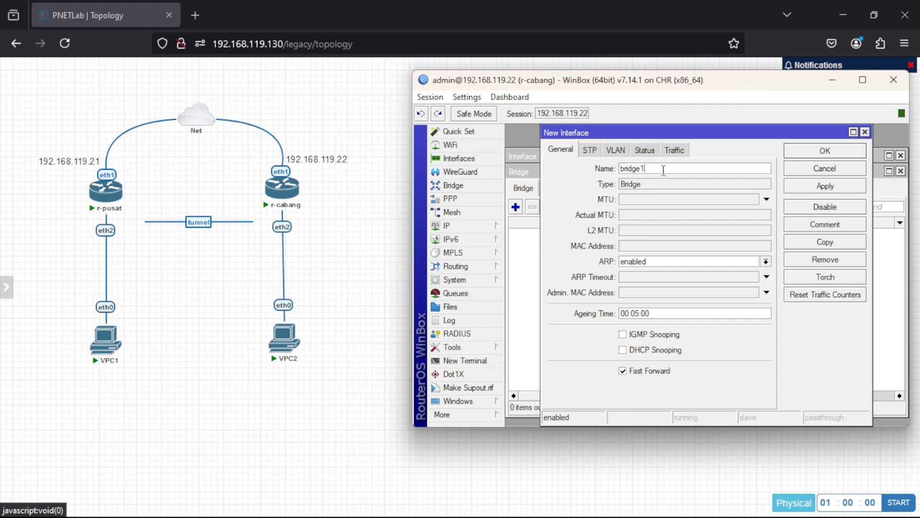
pyautogui.press('BackSpace')
pyautogui.write('-for-eoip')
pyautogui.click(825, 187)
pyautogui.click(820, 154)
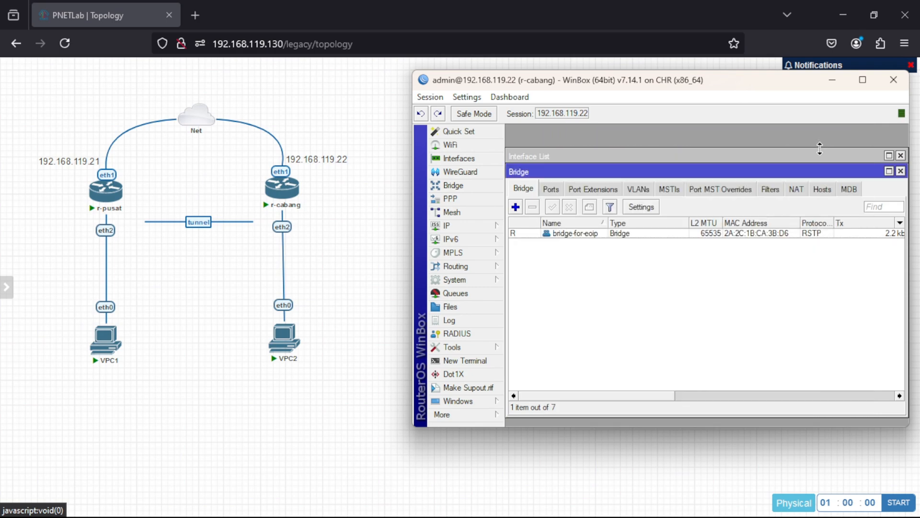
# Add ether2 as a port of bridge-for-eoip on r-cabang and save it.
pyautogui.click(552, 189)
pyautogui.click(515, 207)
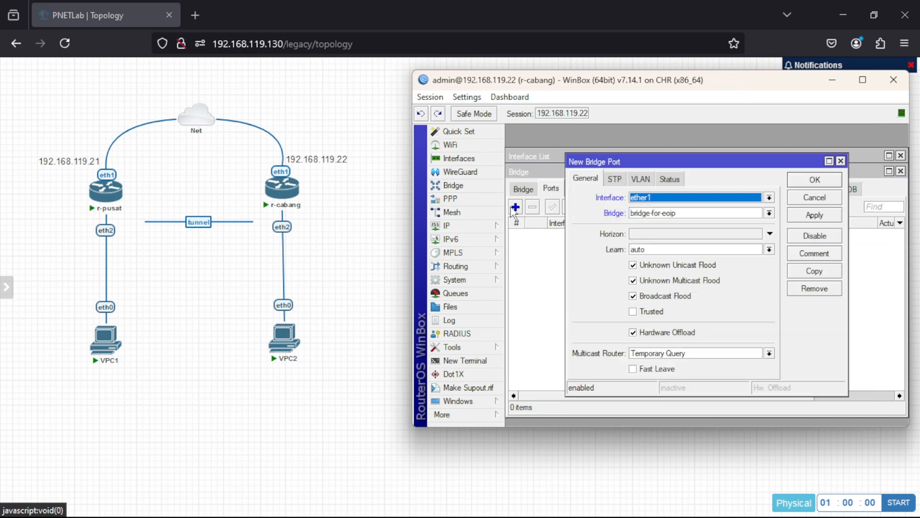
pyautogui.click(645, 198)
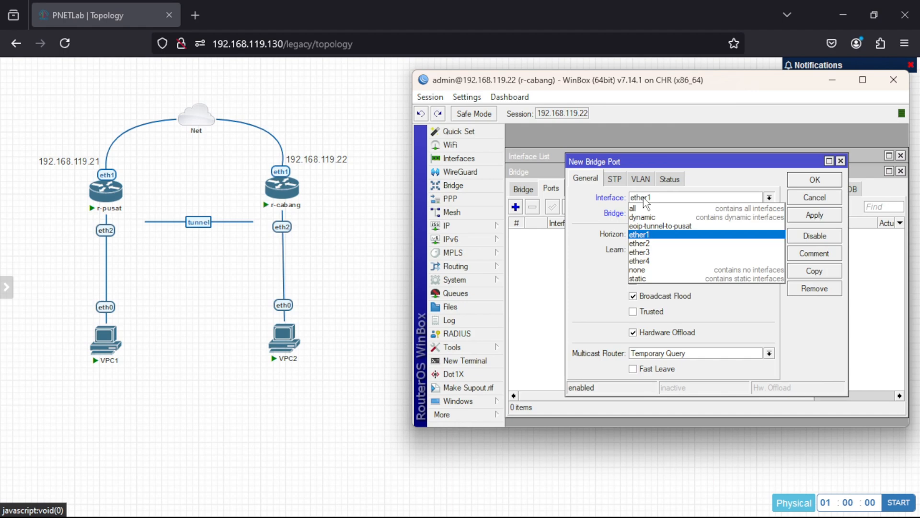
pyautogui.click(645, 244)
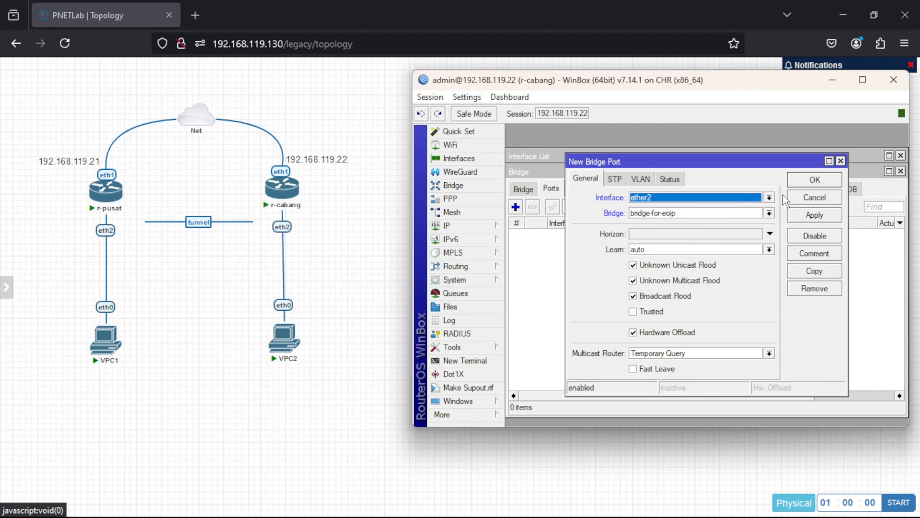
pyautogui.click(801, 216)
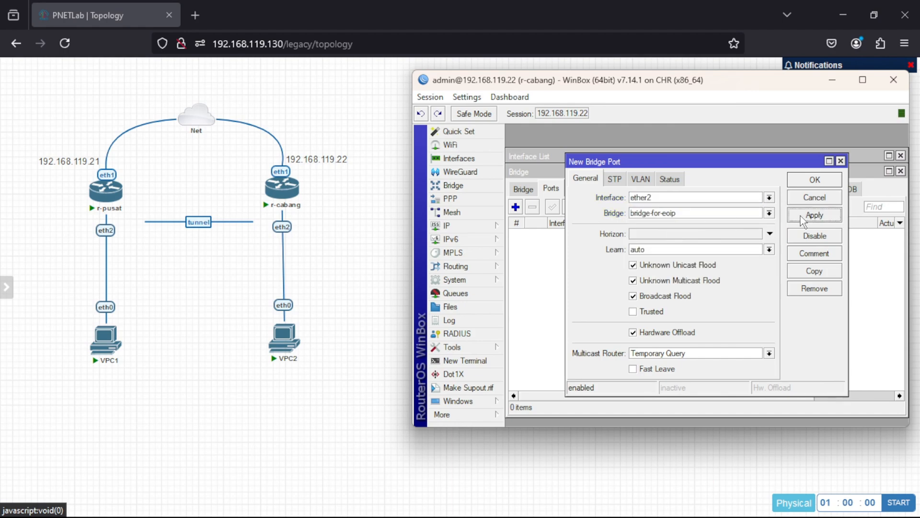
pyautogui.click(805, 171)
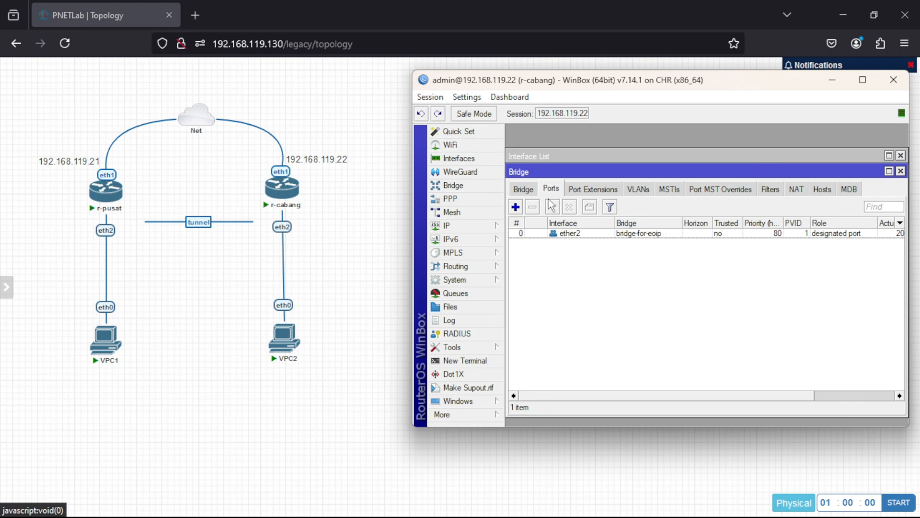
# Add the eoip-tunnel-to-pusat interface as a second port of bridge-for-eoip on r-cabang.
pyautogui.click(516, 206)
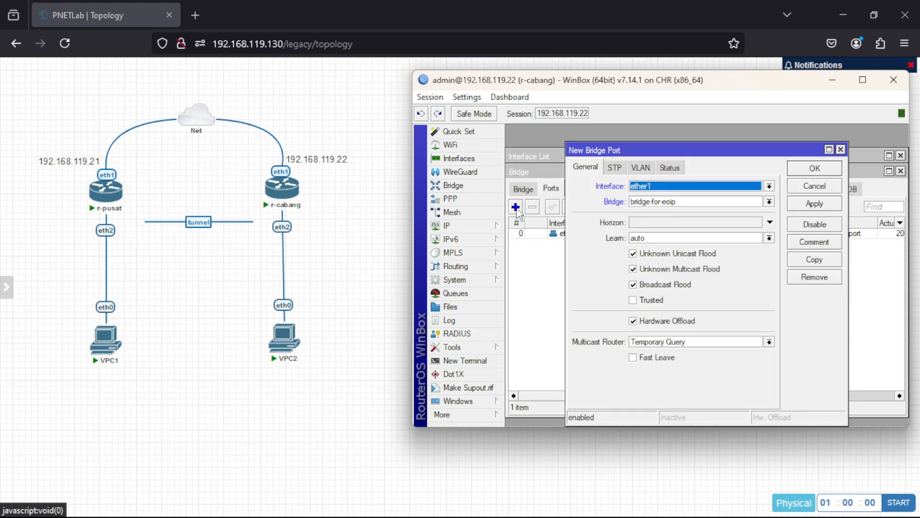
pyautogui.click(658, 187)
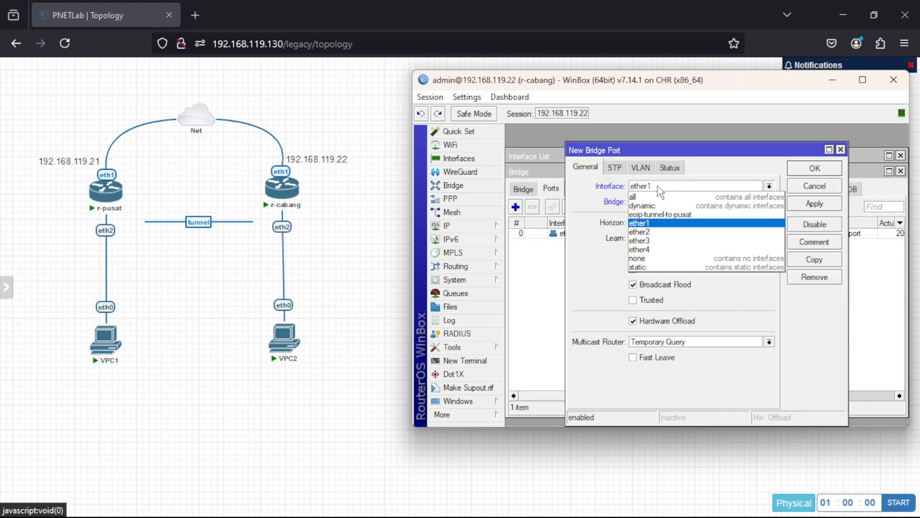
pyautogui.click(669, 215)
pyautogui.click(800, 203)
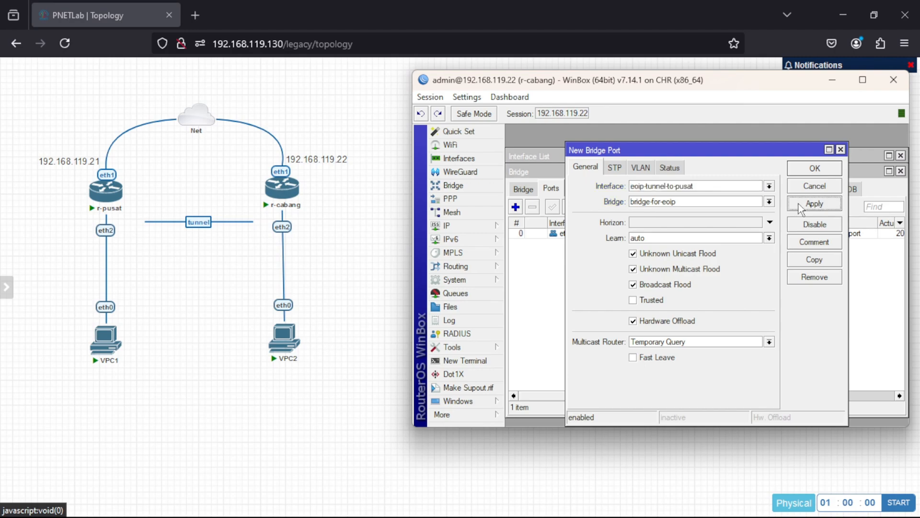
pyautogui.click(807, 173)
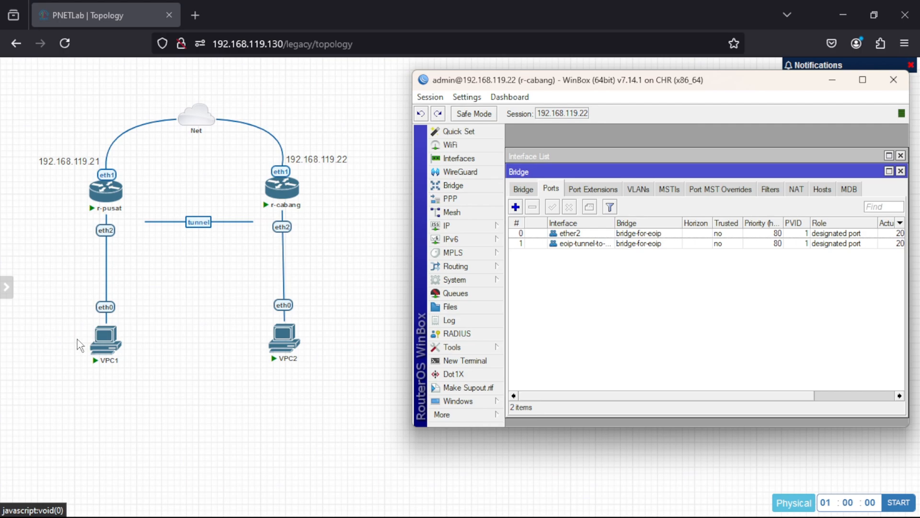
# Open VPC1's console from the PNETLab topology and assign it the IP address 192.168.1.1/24.
pyautogui.click(104, 347)
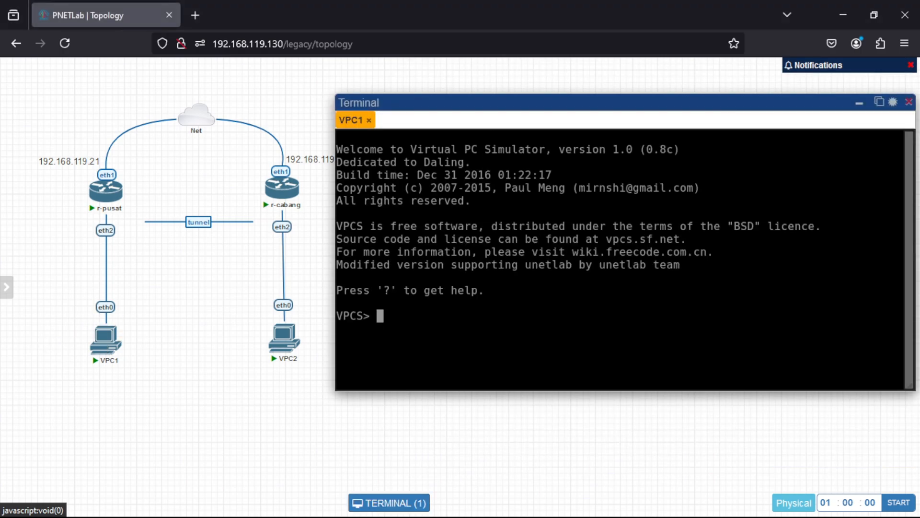
pyautogui.press('Return')
pyautogui.write('ip ')
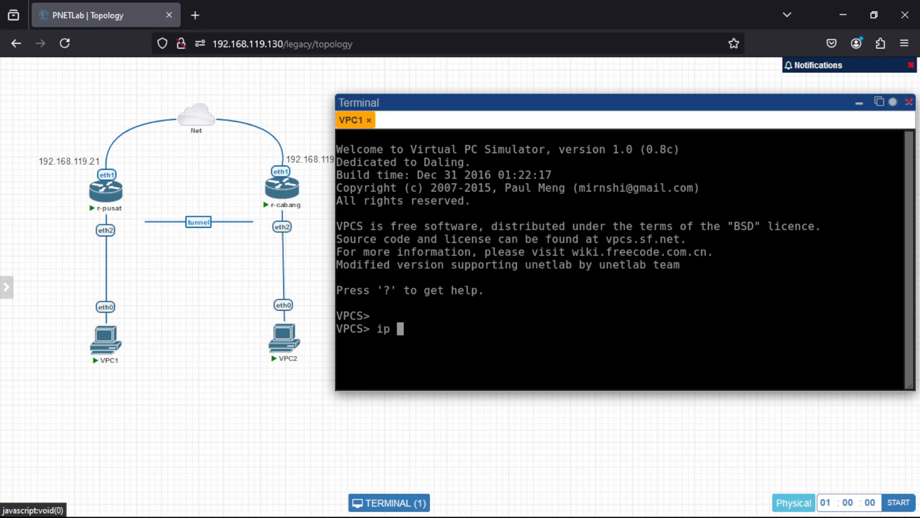
pyautogui.write('192.168.1.1')
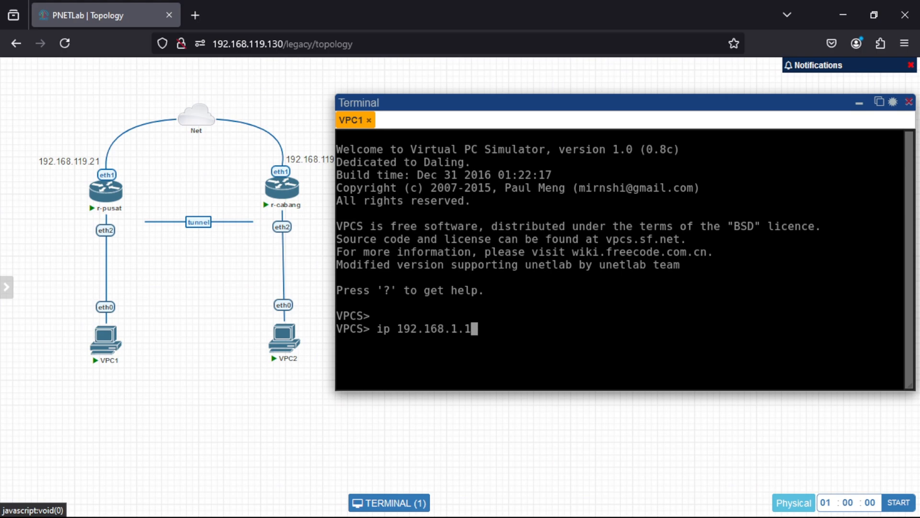
pyautogui.write('/24')
pyautogui.press('Return')
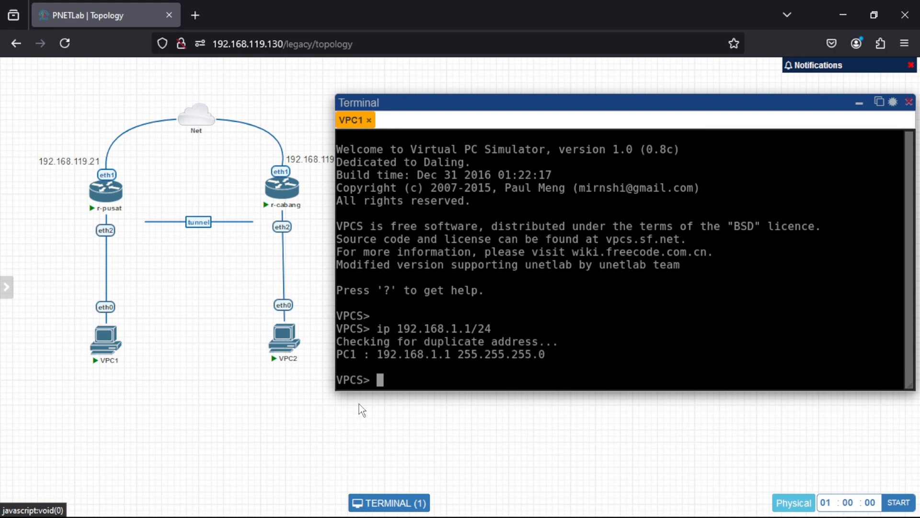
# Display VPC1's IP configuration with show ip to check the assigned address.
pyautogui.write('show ip')
pyautogui.press('Return')
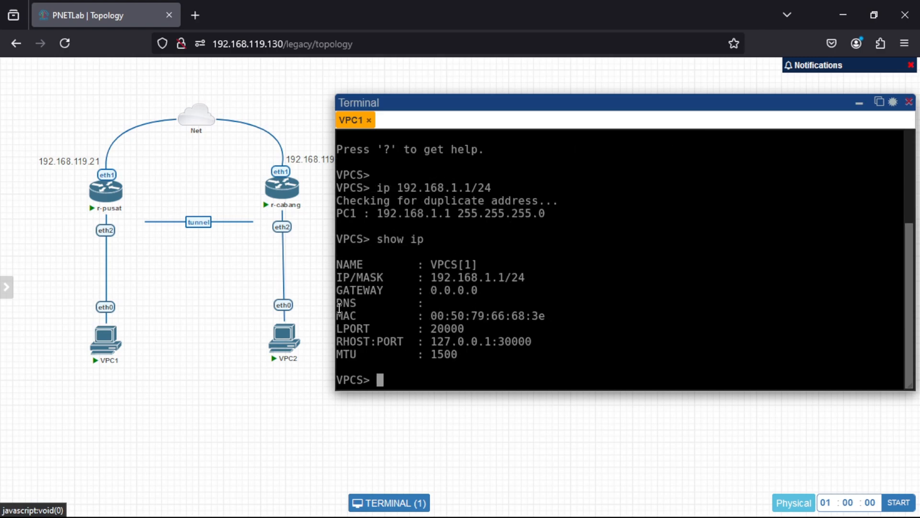
# Open VPC2's console from the topology and assign it the IP address 192.168.1.2/24.
pyautogui.click(290, 340)
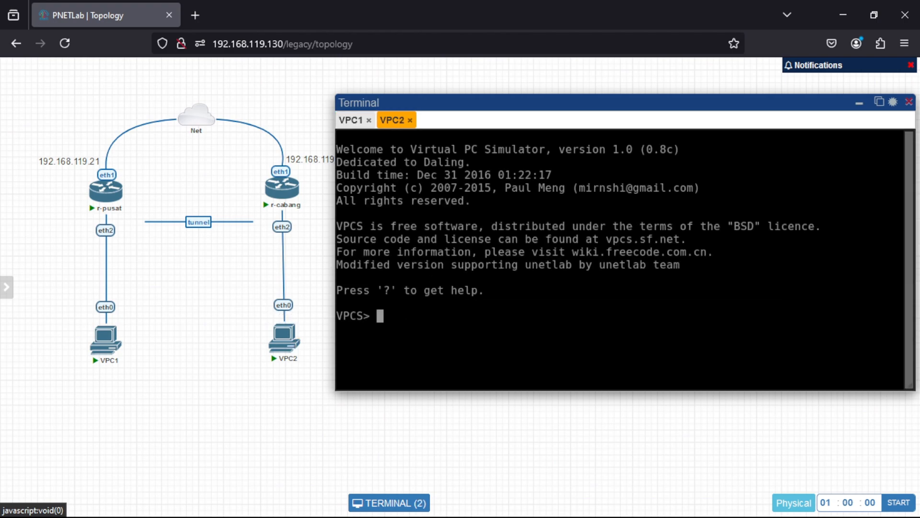
pyautogui.write('ip 192.168.1')
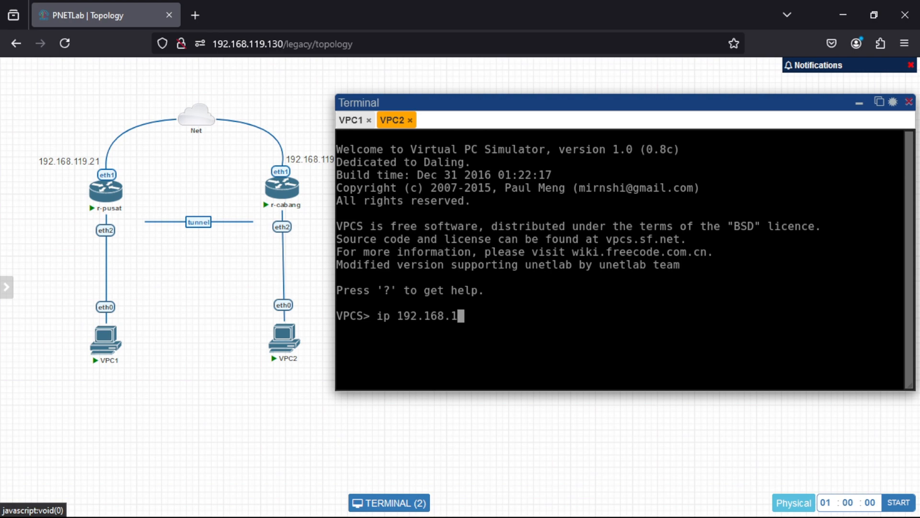
pyautogui.write('.2/24')
pyautogui.press('Return')
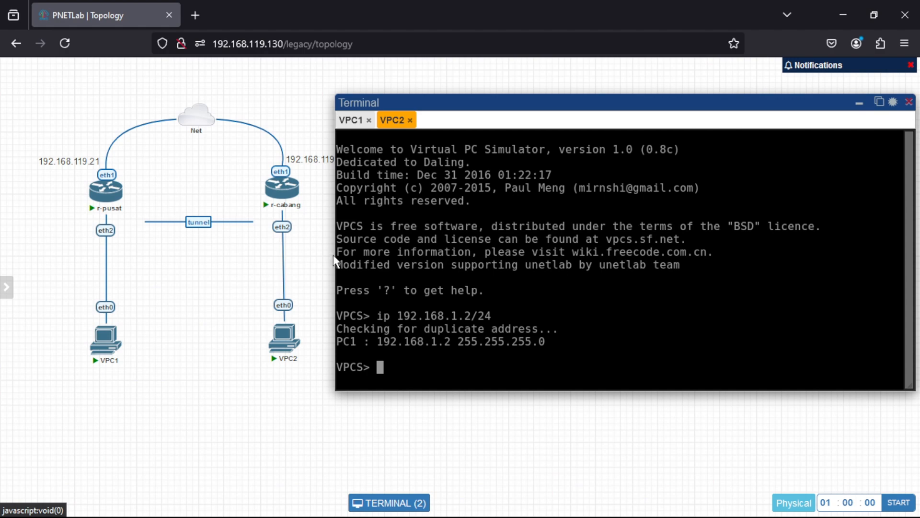
# Ping VPC1 at 192.168.1.1 from VPC2 to test connectivity through the EoIP tunnel.
pyautogui.write('ping 192.1')
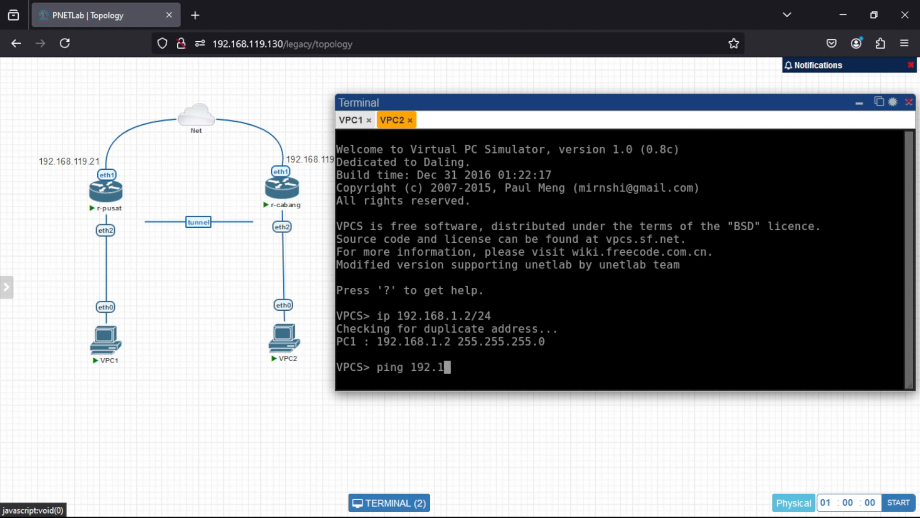
pyautogui.write('68.1.1')
pyautogui.press('Return')
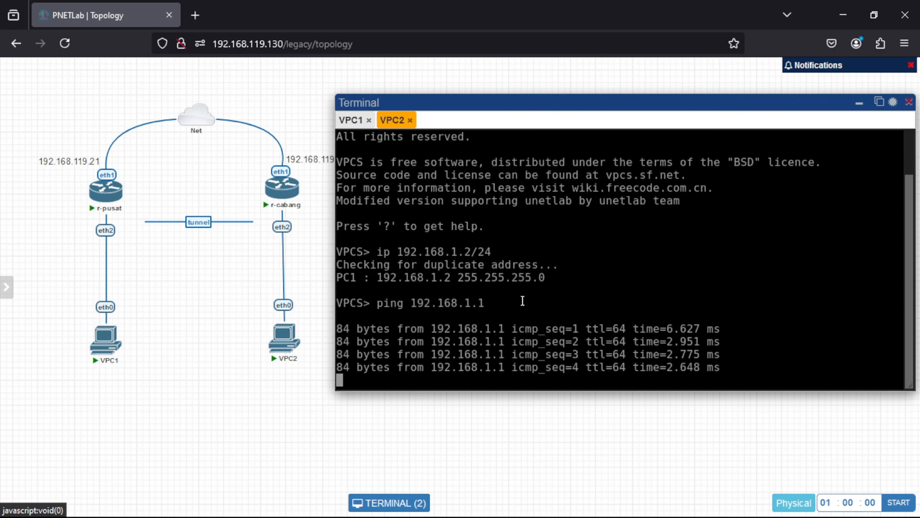
# Switch to r-cabang's WinBox session and disable its EoIP tunnel interface in the interface list.
pyautogui.moveTo(647, 501)
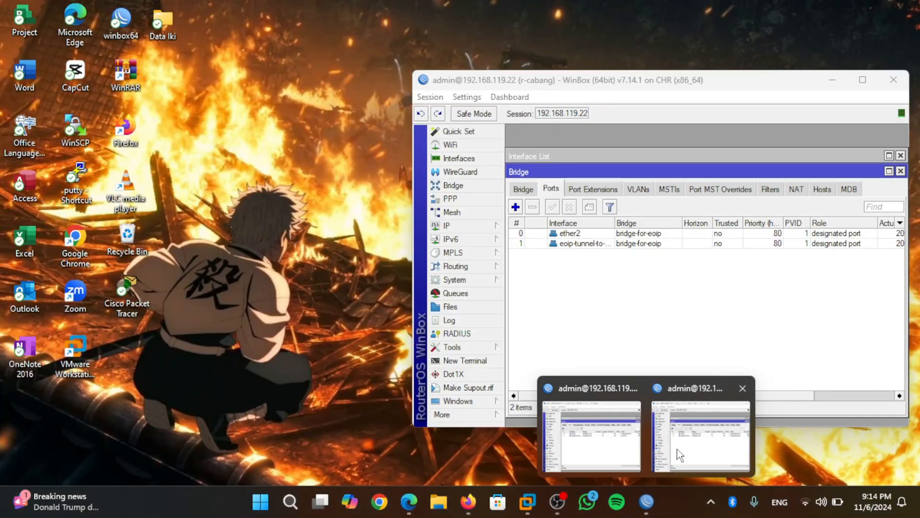
pyautogui.click(690, 436)
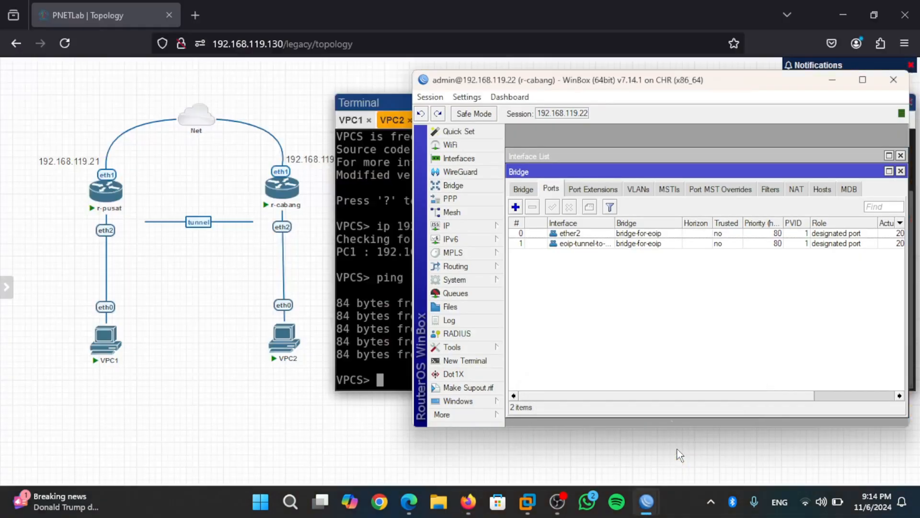
pyautogui.click(468, 163)
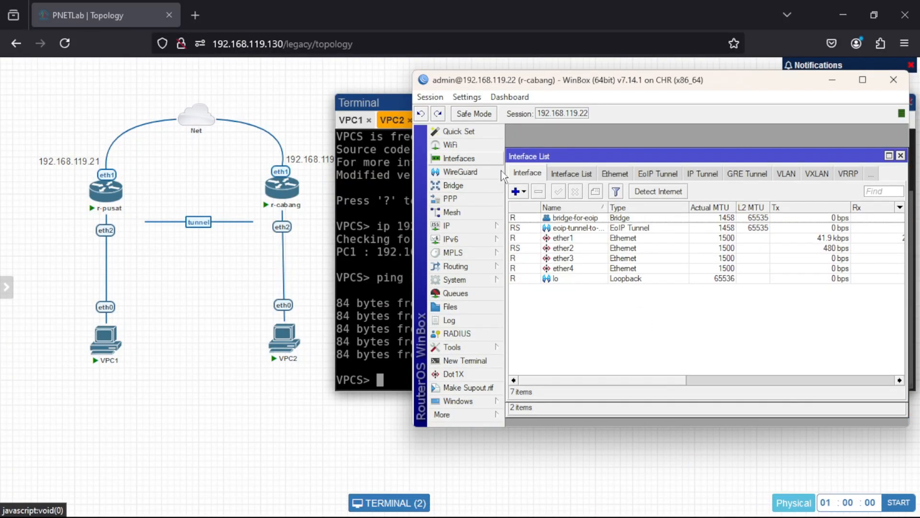
pyautogui.click(554, 230)
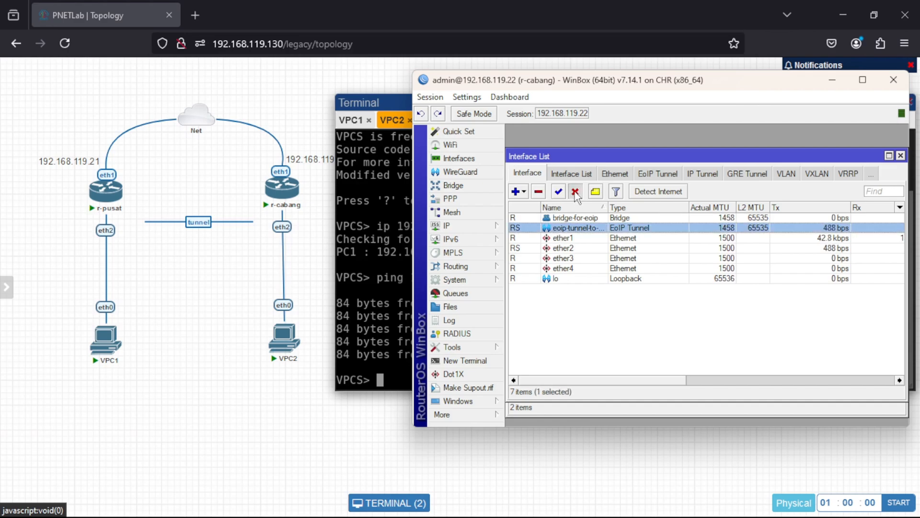
pyautogui.click(575, 193)
# Ping 192.168.1.1 again from VPC2 with r-cabang's tunnel disabled, and interrupt the ping.
pyautogui.click(400, 353)
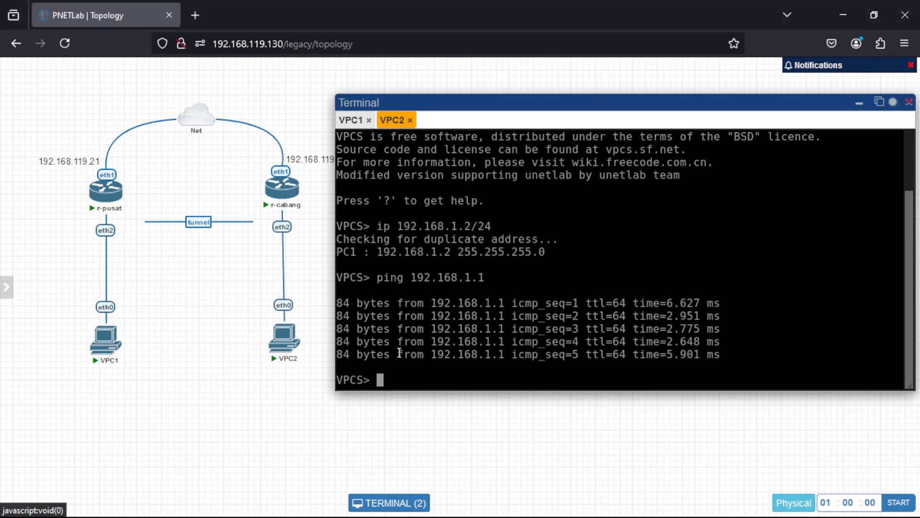
pyautogui.press('Up')
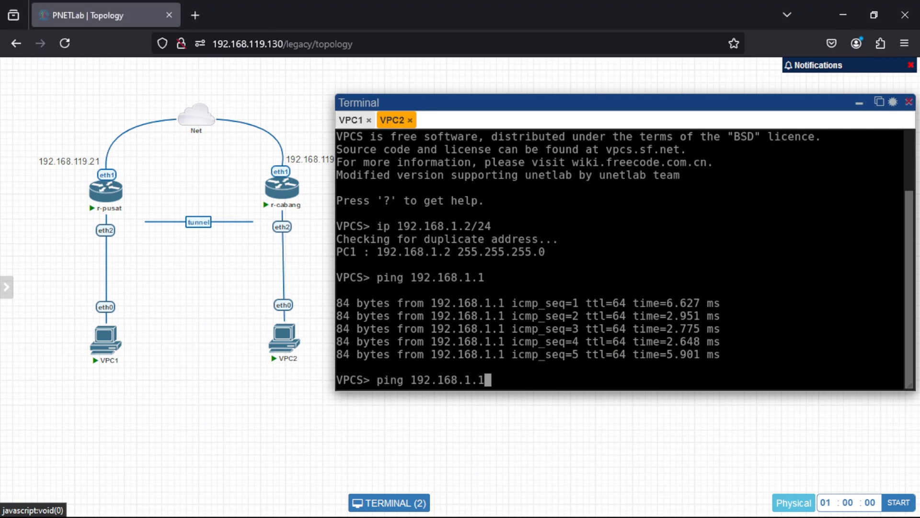
pyautogui.press('Return')
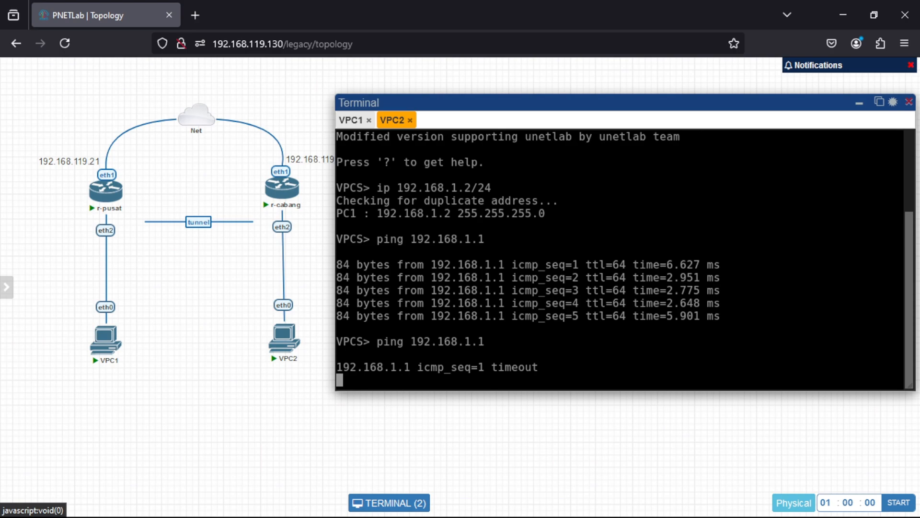
pyautogui.hotkey('ctrl', 'c')
# Return to r-cabang's WinBox session and re-enable its EoIP tunnel interface.
pyautogui.moveTo(646, 502)
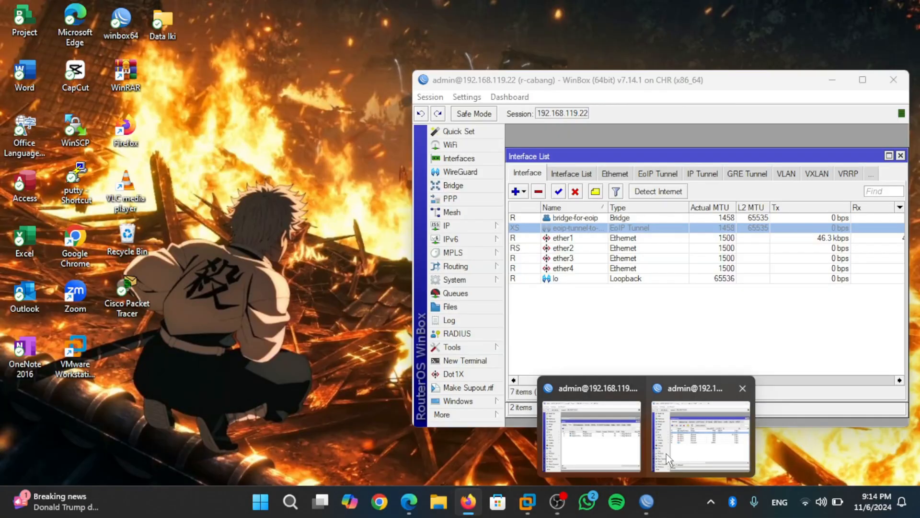
pyautogui.click(666, 454)
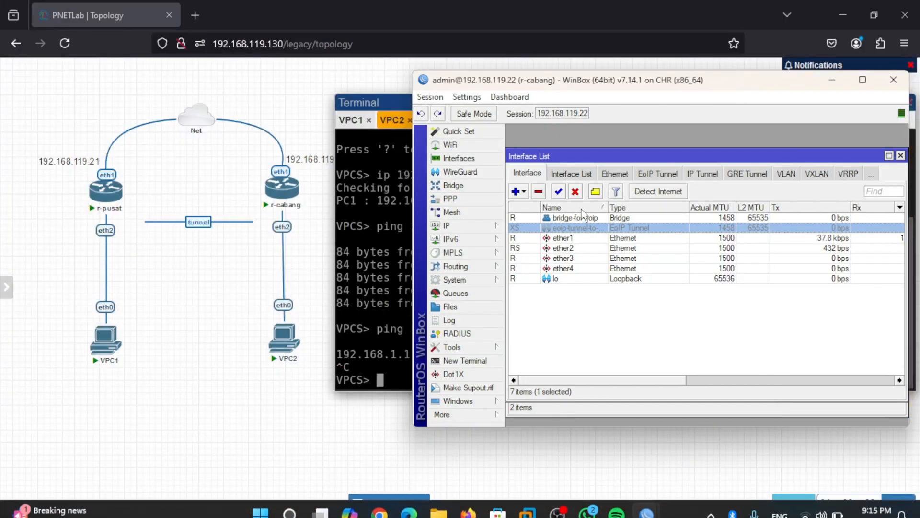
pyautogui.click(560, 194)
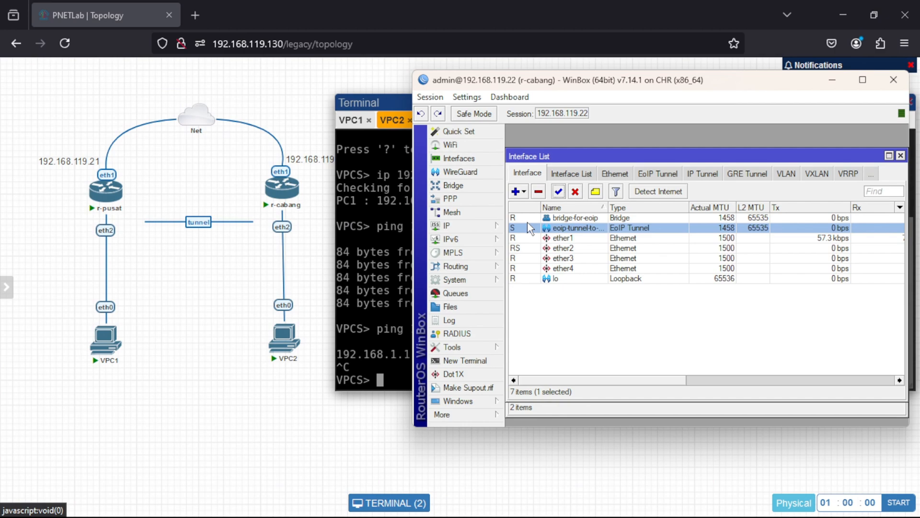
# Repeat the ping to 192.168.1.1 from VPC2 with the tunnel re-enabled, and stop it after a few replies.
pyautogui.click(381, 361)
pyautogui.press('Up')
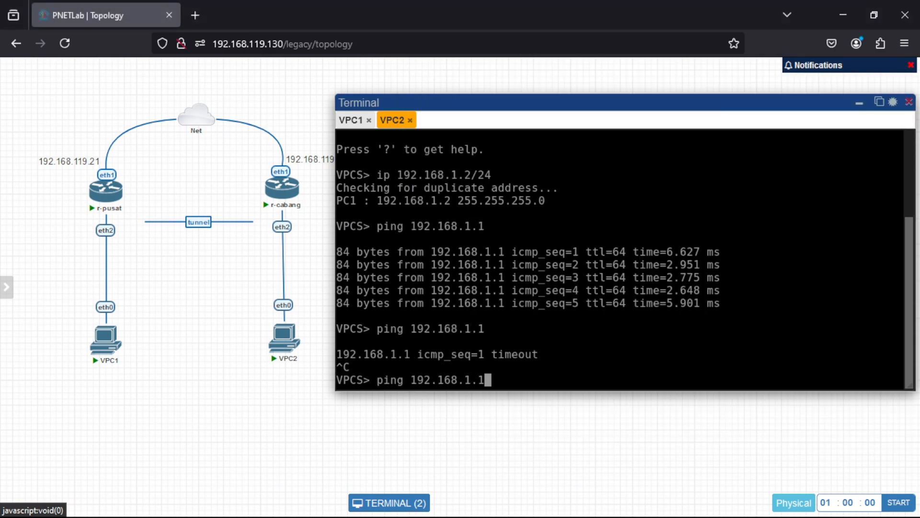
pyautogui.press('Return')
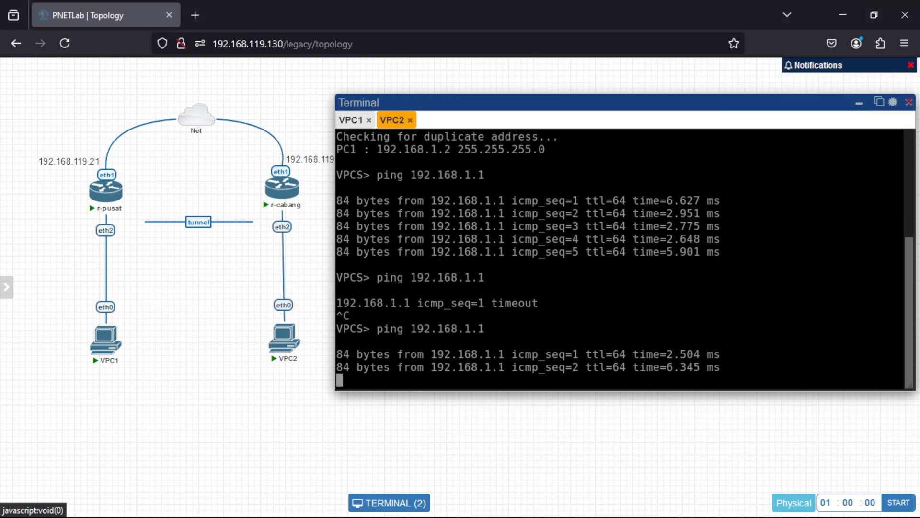
pyautogui.hotkey('ctrl', 'c')
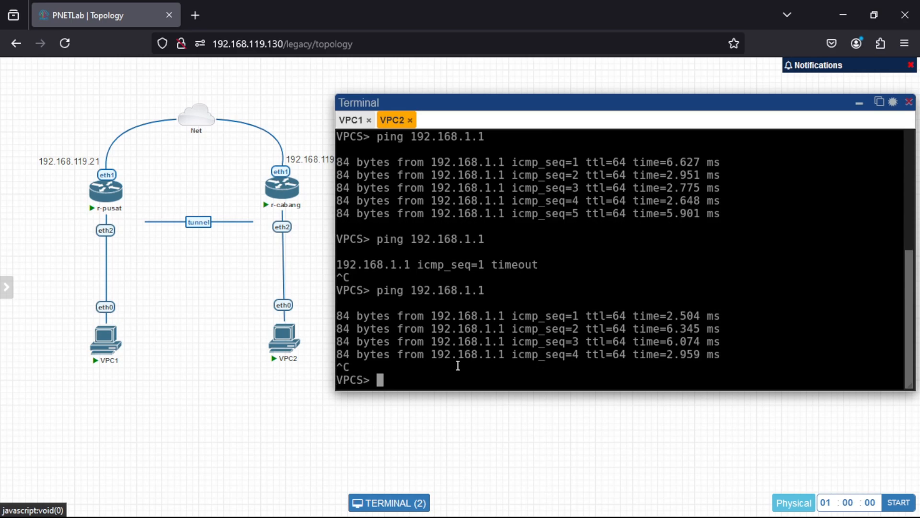
pyautogui.click(205, 299)
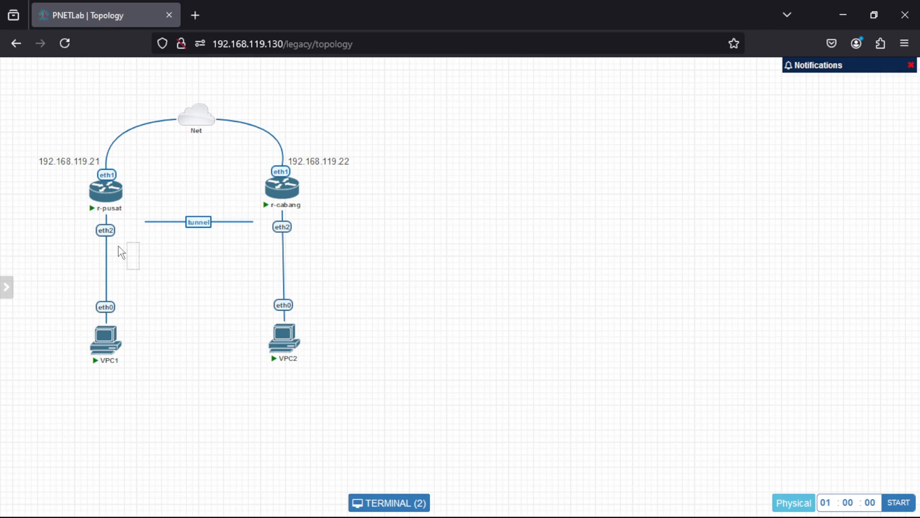
pyautogui.moveTo(118, 246); pyautogui.dragTo(100, 243)
# Switch to r-pusat's WinBox session and start a new IP address entry on the bridge-for-eoip interface.
pyautogui.moveTo(648, 499)
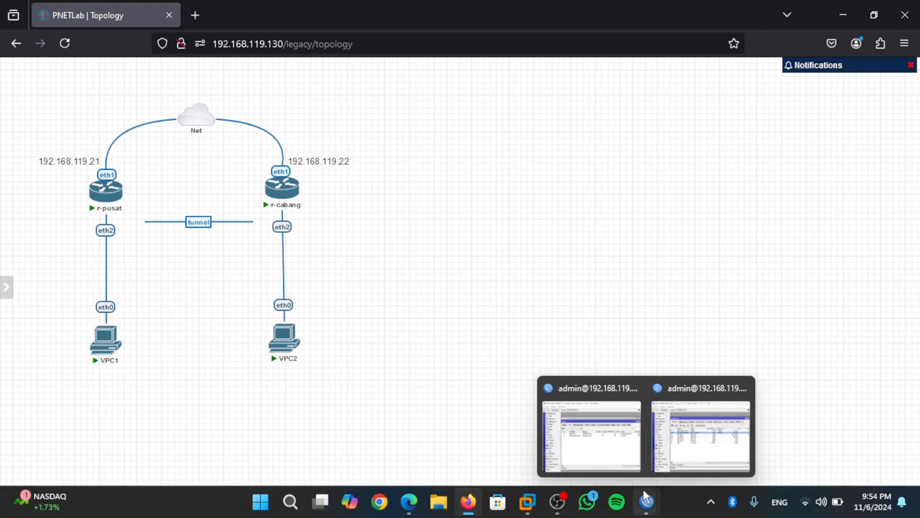
pyautogui.click(610, 442)
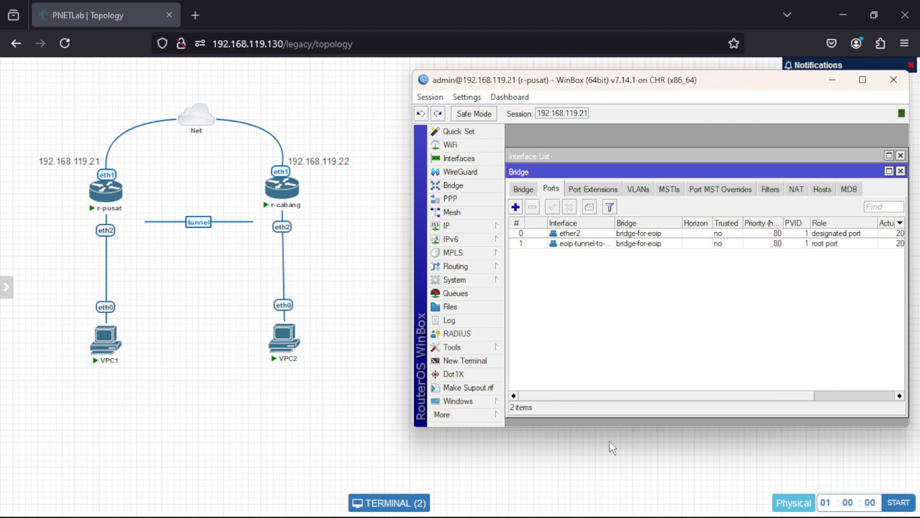
pyautogui.click(484, 228)
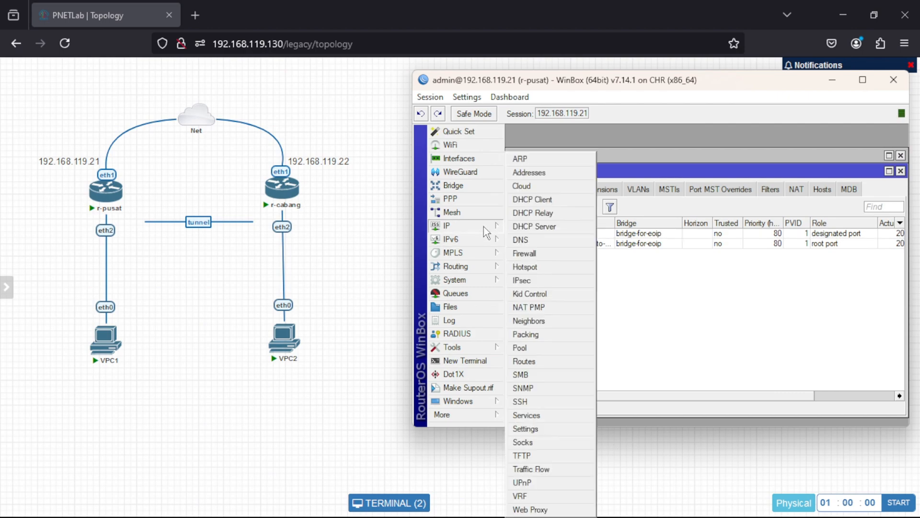
pyautogui.click(527, 172)
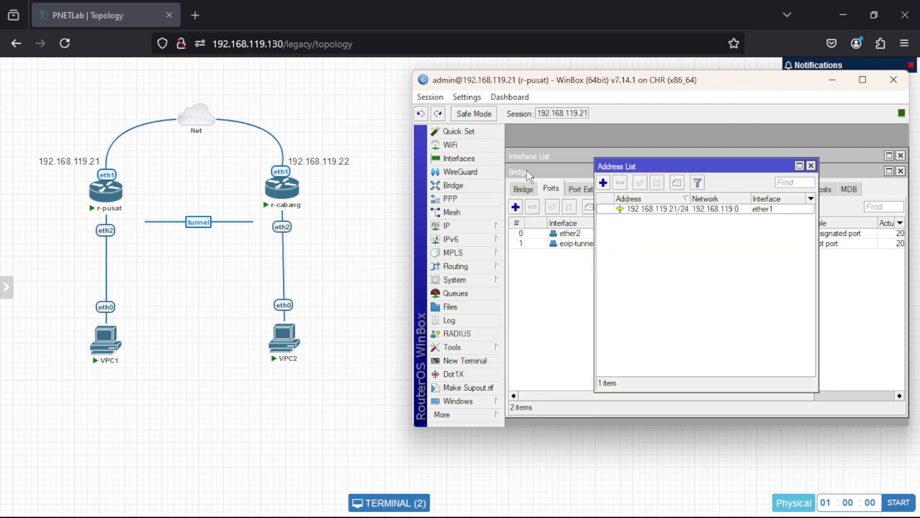
pyautogui.click(603, 183)
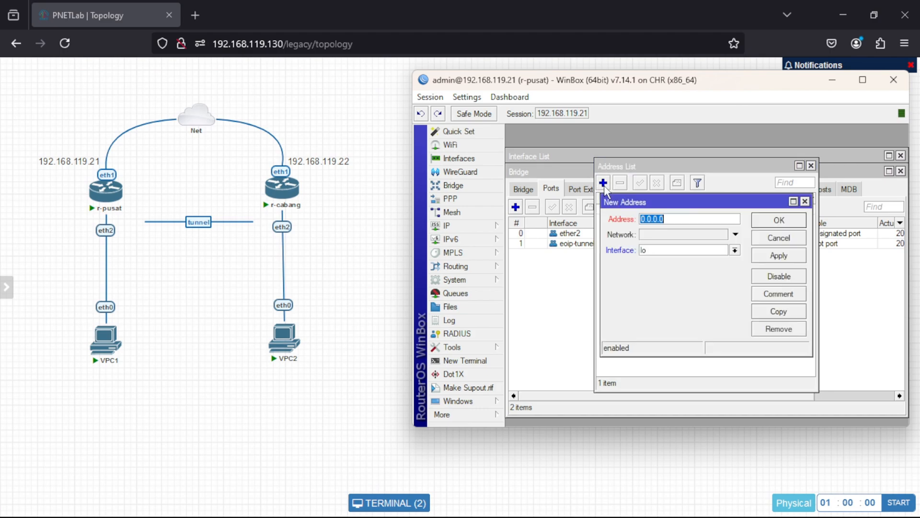
pyautogui.click(692, 252)
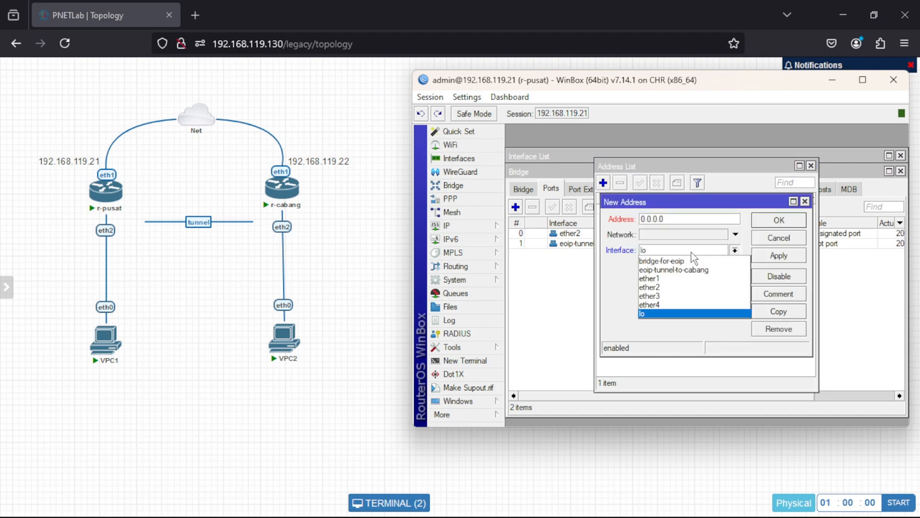
pyautogui.click(696, 261)
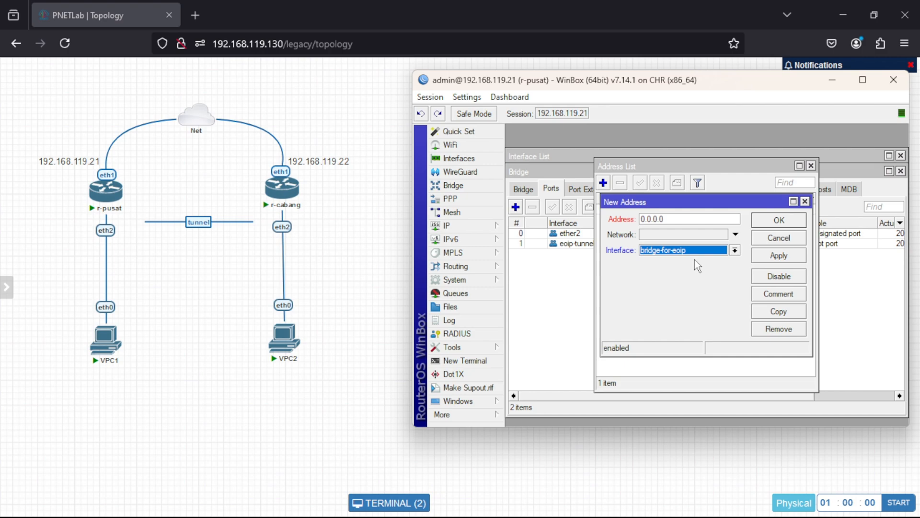
# Set the new bridge address on r-pusat to 192.168.1.3/24 and save the entry.
pyautogui.click(689, 218)
pyautogui.press('BackSpace')
pyautogui.press('BackSpace')
pyautogui.press('BackSpace')
pyautogui.press('BackSpace')
pyautogui.press('BackSpace')
pyautogui.press('BackSpace')
pyautogui.press('BackSpace')
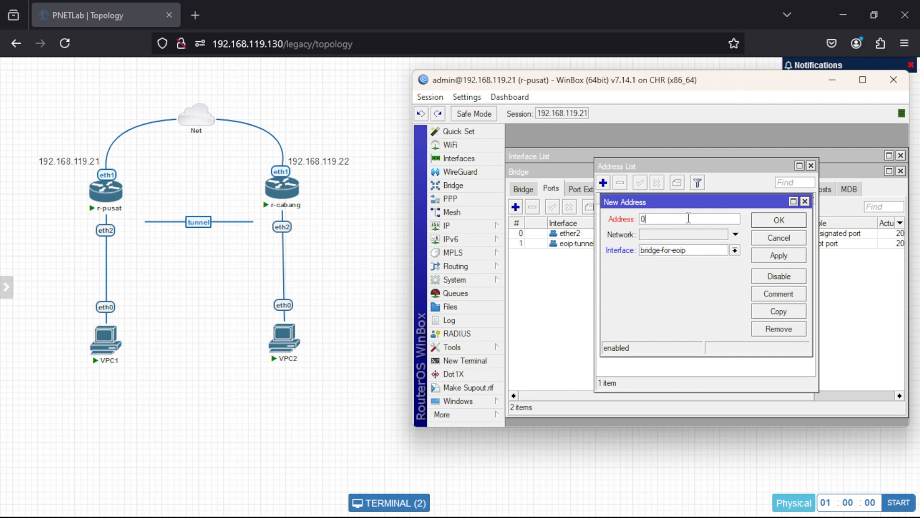
pyautogui.write('192.168.1.3/24')
pyautogui.click(768, 257)
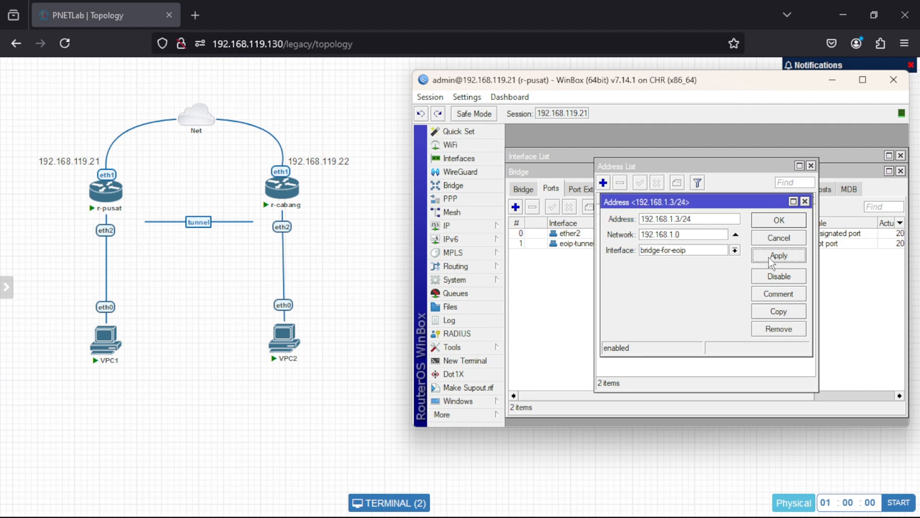
pyautogui.click(768, 222)
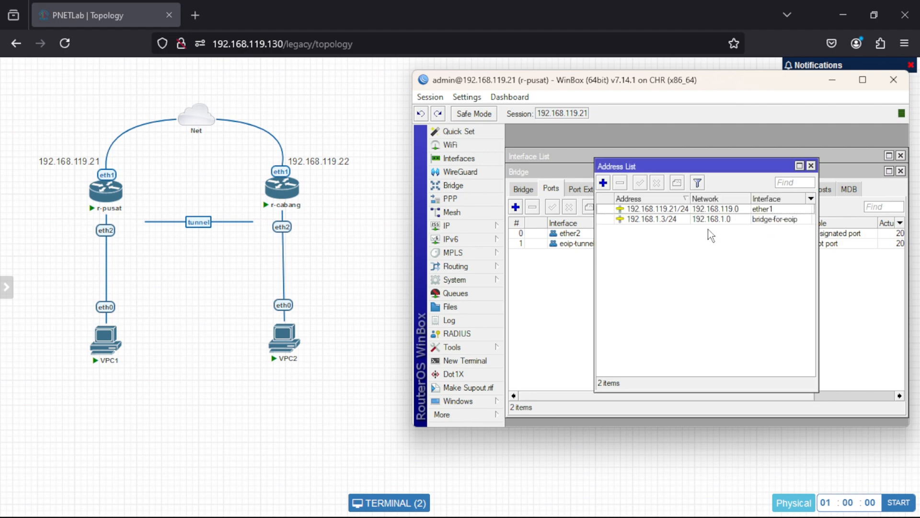
# Ping r-pusat's bridge address 192.168.1.3 from VPC1's console, and stop it after a few replies.
pyautogui.click(353, 279)
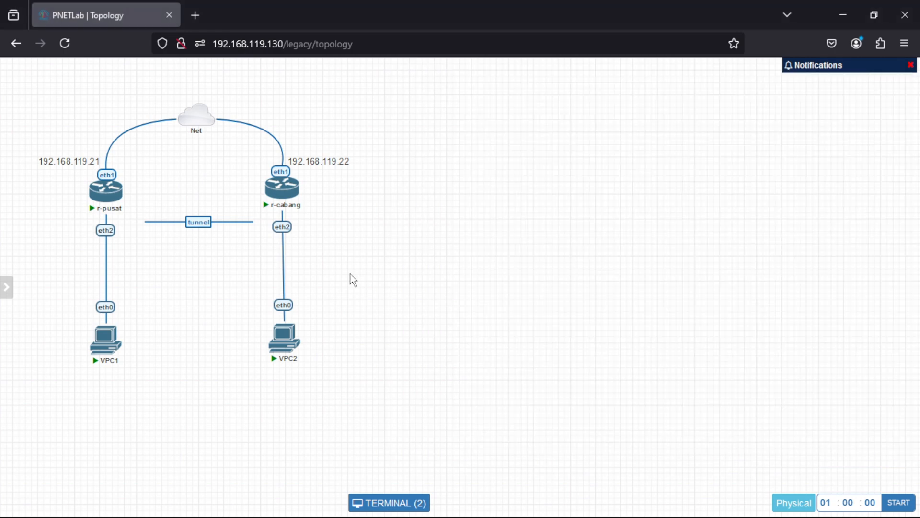
pyautogui.click(100, 357)
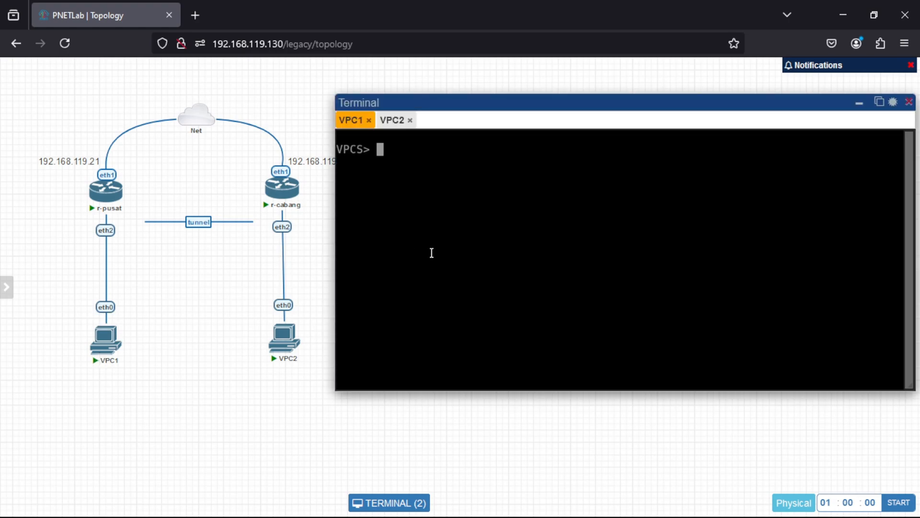
pyautogui.write('ping 192.168')
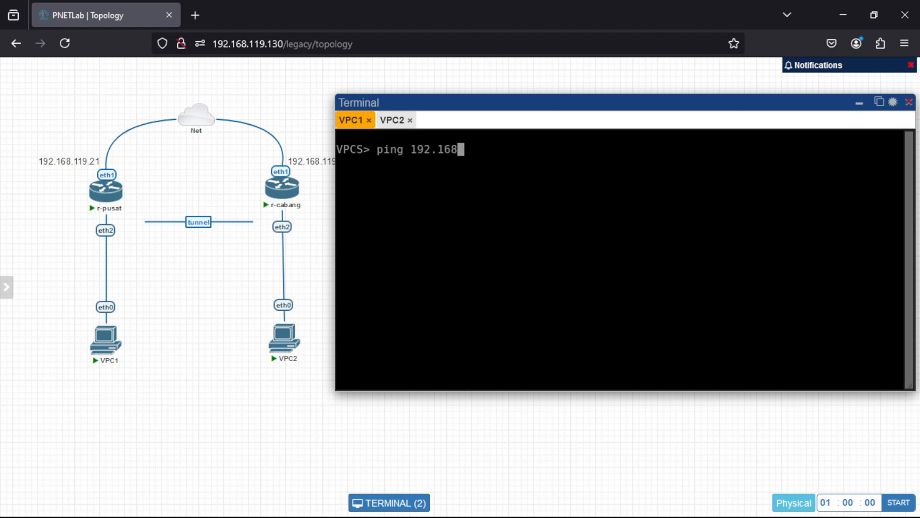
pyautogui.write('.1.3')
pyautogui.press('Return')
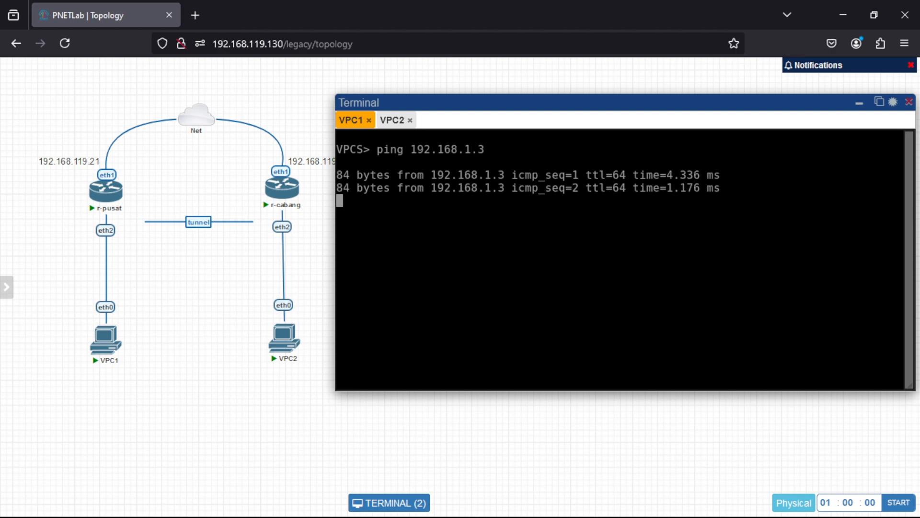
pyautogui.hotkey('ctrl', 'c')
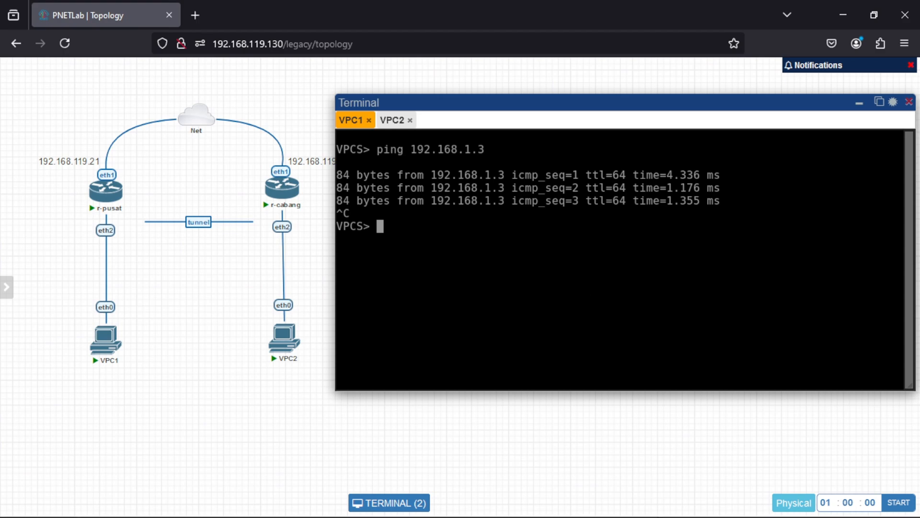
# Switch to r-cabang's WinBox session and start a new IP address entry on the bridge-for-eoip interface.
pyautogui.moveTo(646, 501)
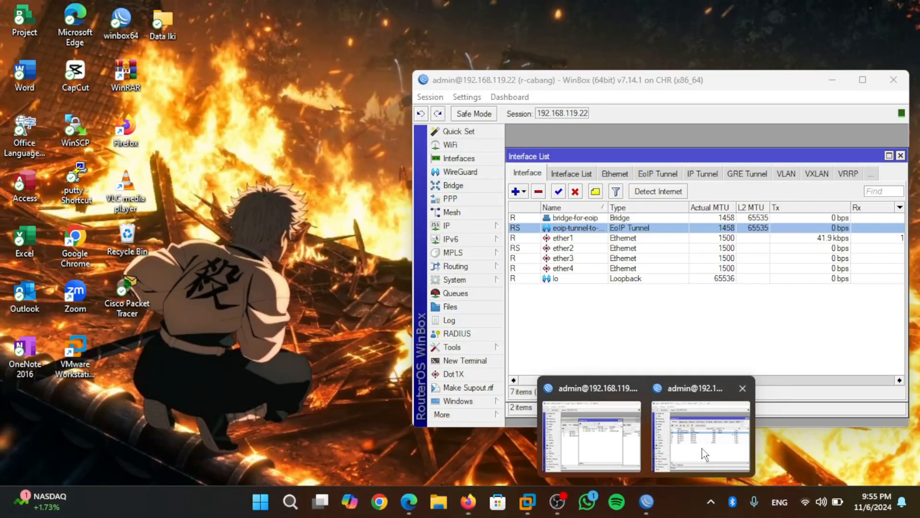
pyautogui.click(705, 454)
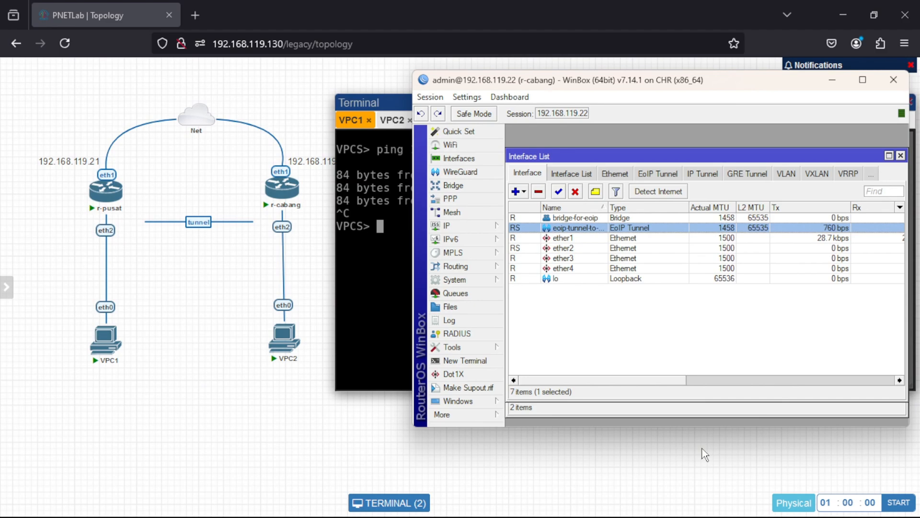
pyautogui.click(497, 225)
pyautogui.click(540, 175)
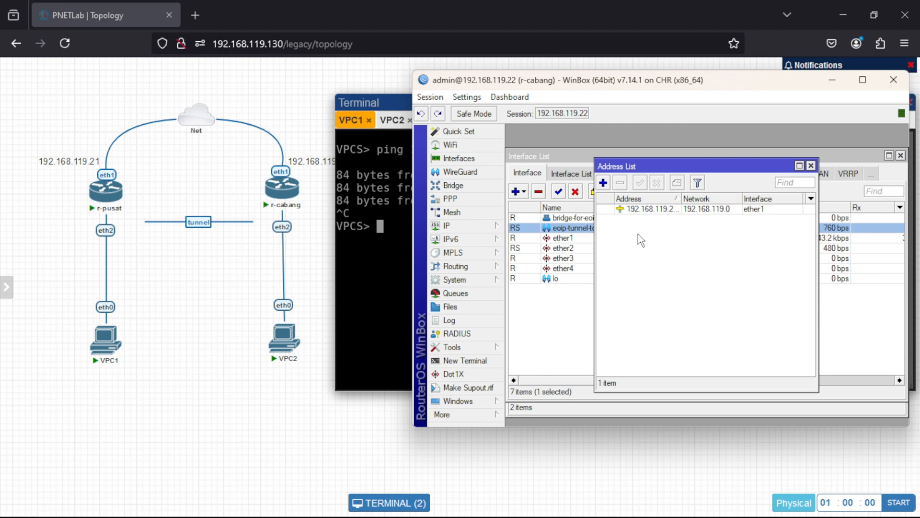
pyautogui.click(603, 182)
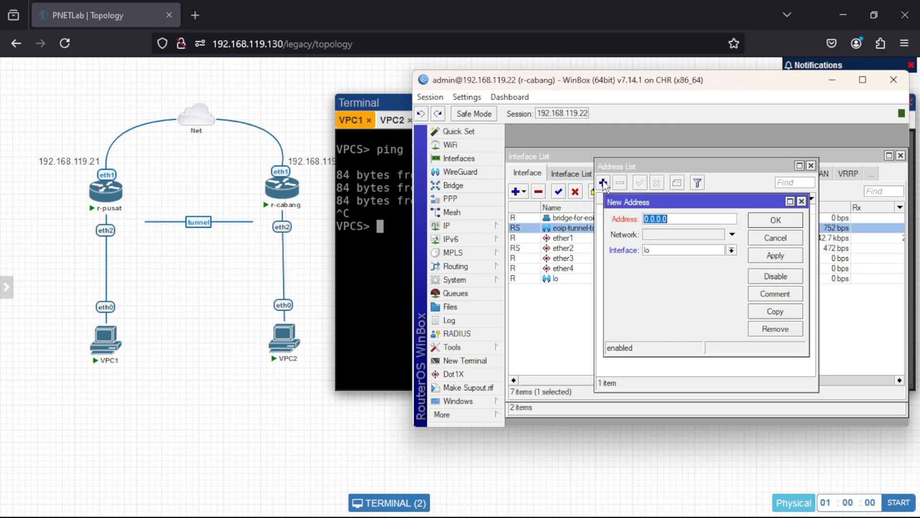
pyautogui.click(719, 254)
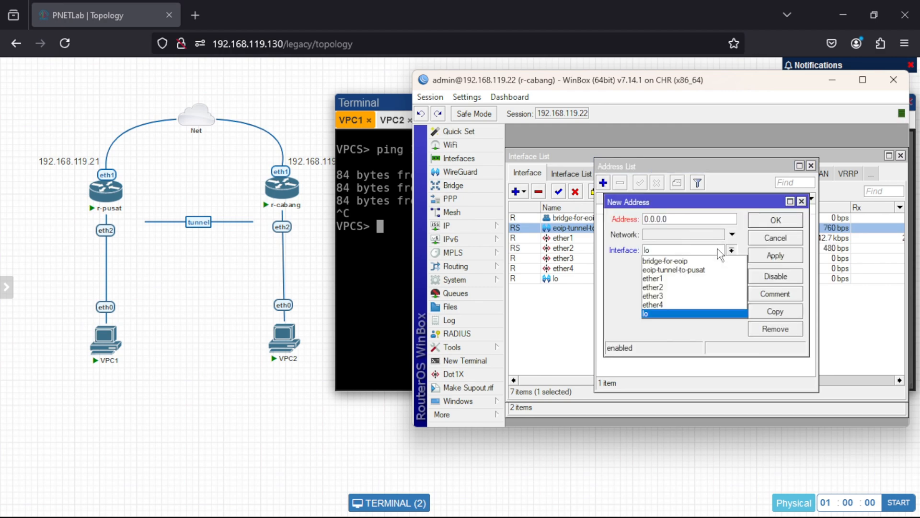
pyautogui.click(716, 260)
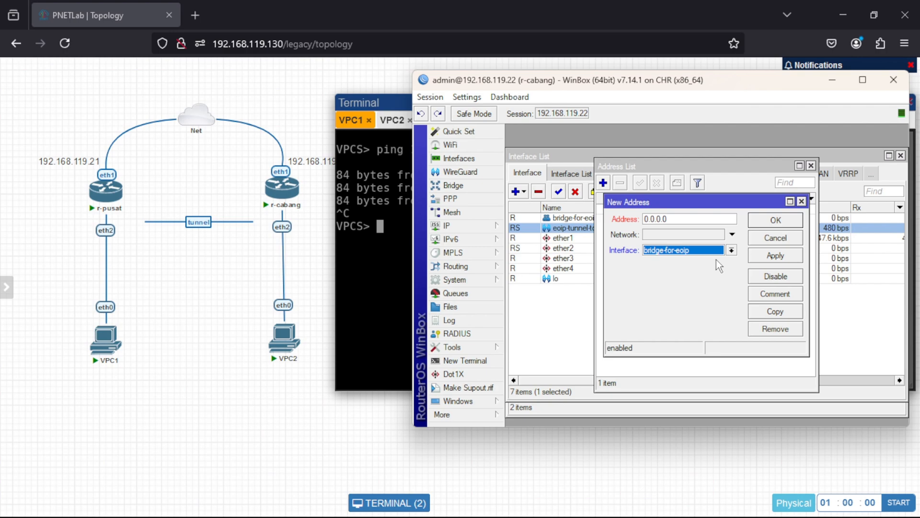
# Set the new bridge address on r-cabang to 192.168.1.4/24 and save the entry.
pyautogui.click(693, 219)
pyautogui.press('BackSpace')
pyautogui.press('BackSpace')
pyautogui.press('BackSpace')
pyautogui.press('BackSpace')
pyautogui.press('BackSpace')
pyautogui.press('BackSpace')
pyautogui.press('BackSpace')
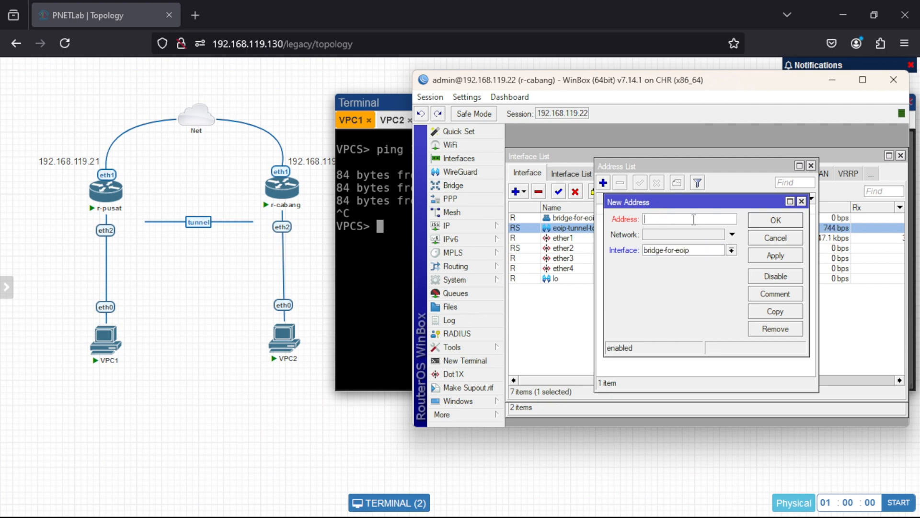
pyautogui.write('192.168.1.4/24')
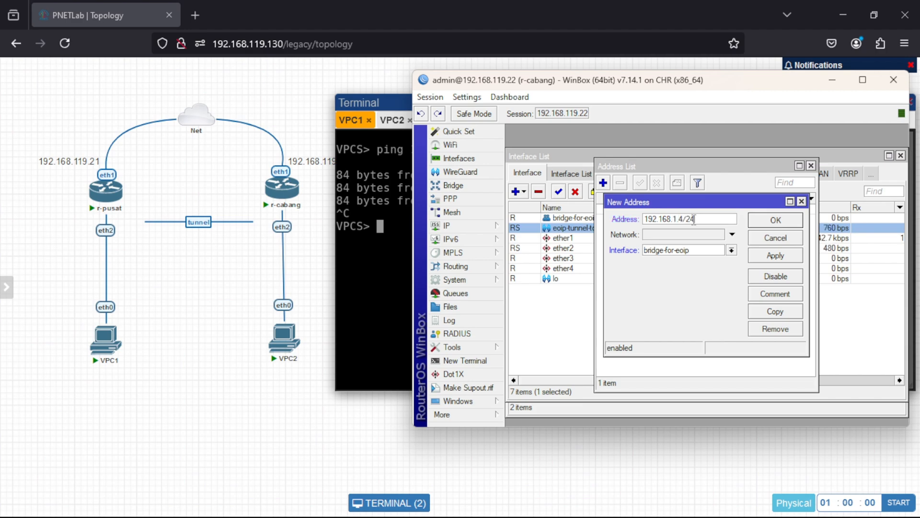
pyautogui.click(773, 256)
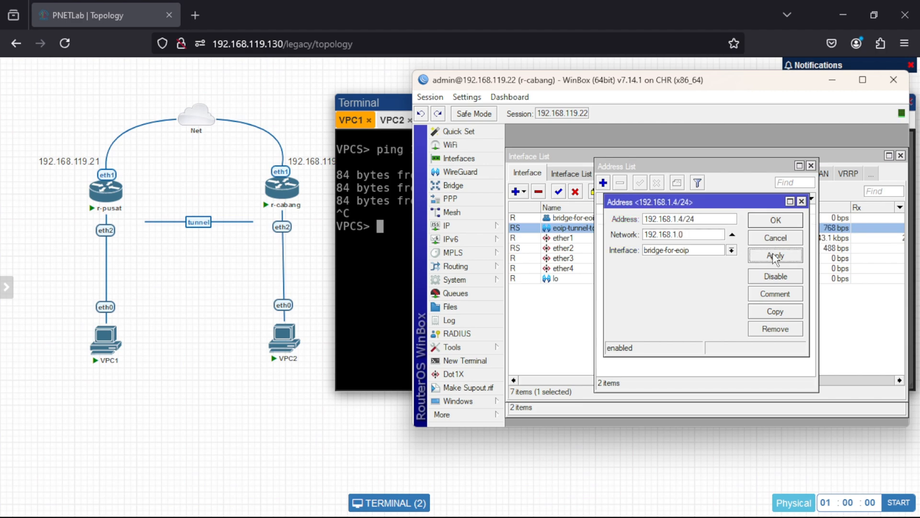
pyautogui.click(765, 223)
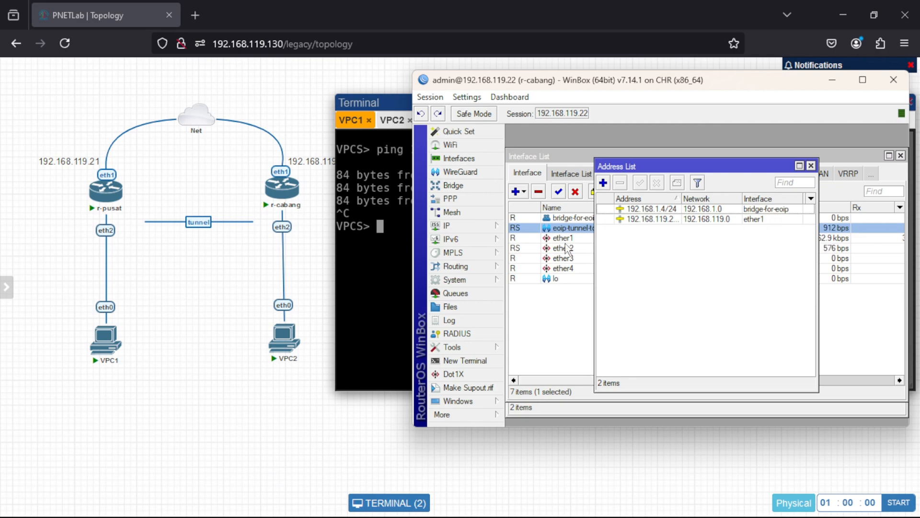
# Ping r-cabang's bridge address 192.168.1.4 from VPC2's console, and stop it after a few replies.
pyautogui.click(389, 313)
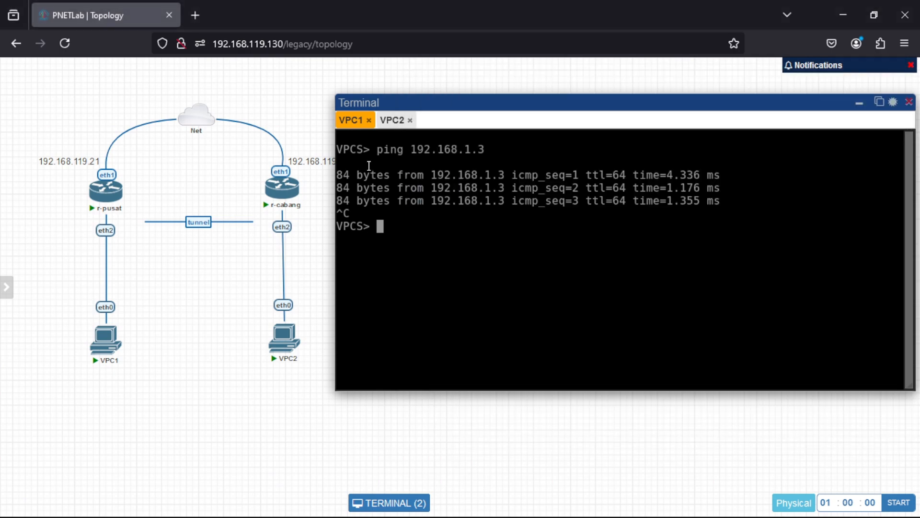
pyautogui.click(393, 121)
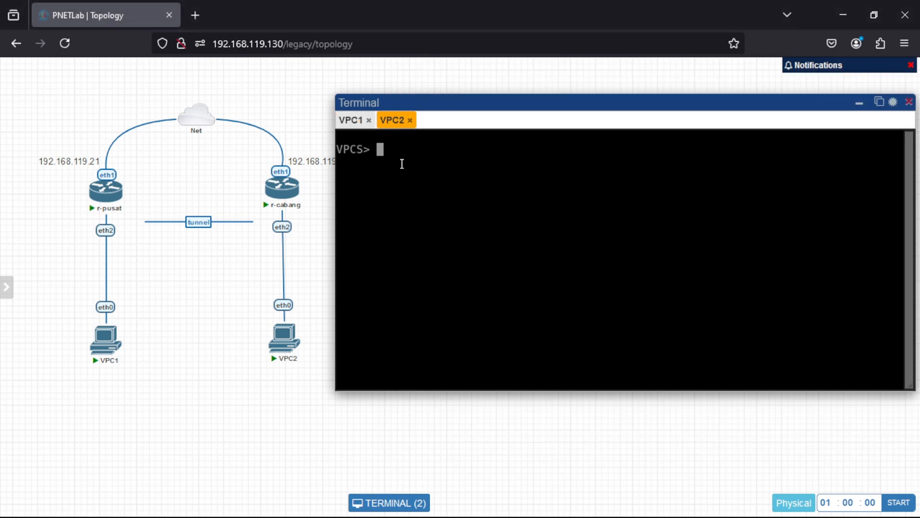
pyautogui.write('ping 192.16')
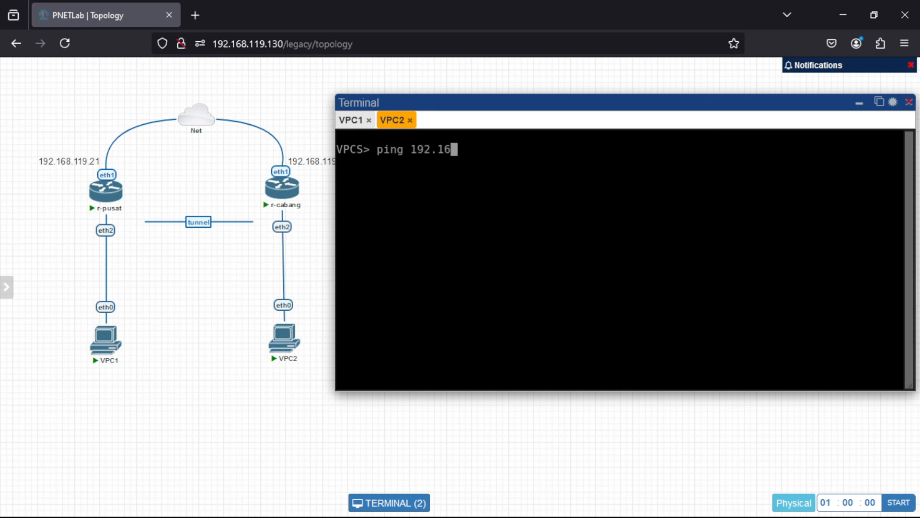
pyautogui.write('8.1.4')
pyautogui.press('Return')
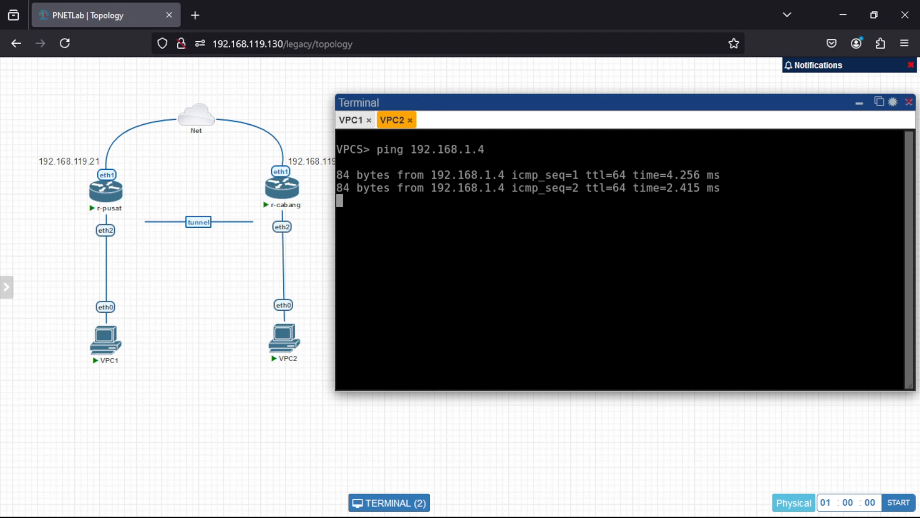
pyautogui.hotkey('ctrl', 'c')
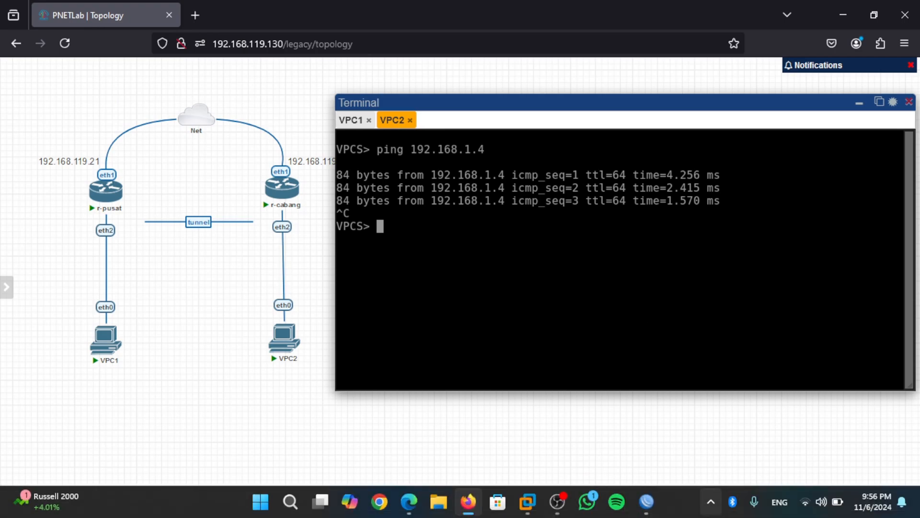
# Switch to r-pusat's WinBox session and start a srcnat firewall NAT rule with out interface ether1.
pyautogui.moveTo(652, 509)
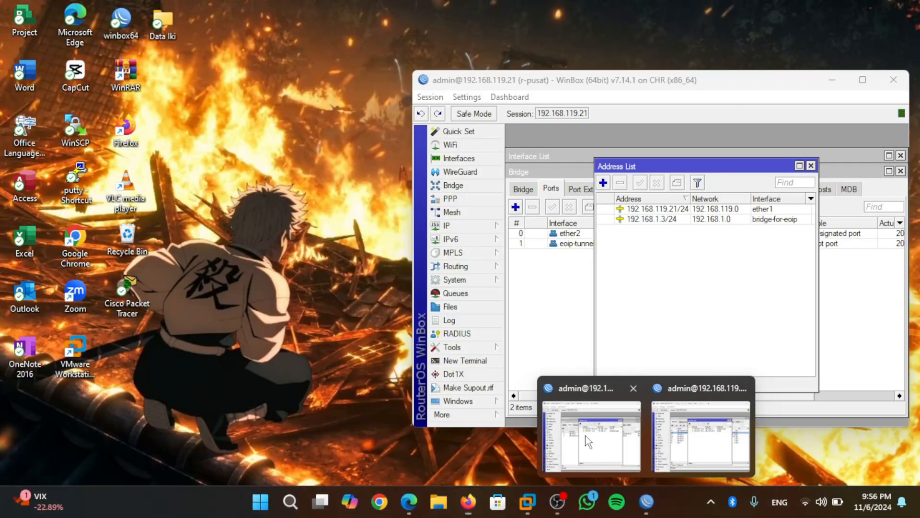
pyautogui.click(585, 435)
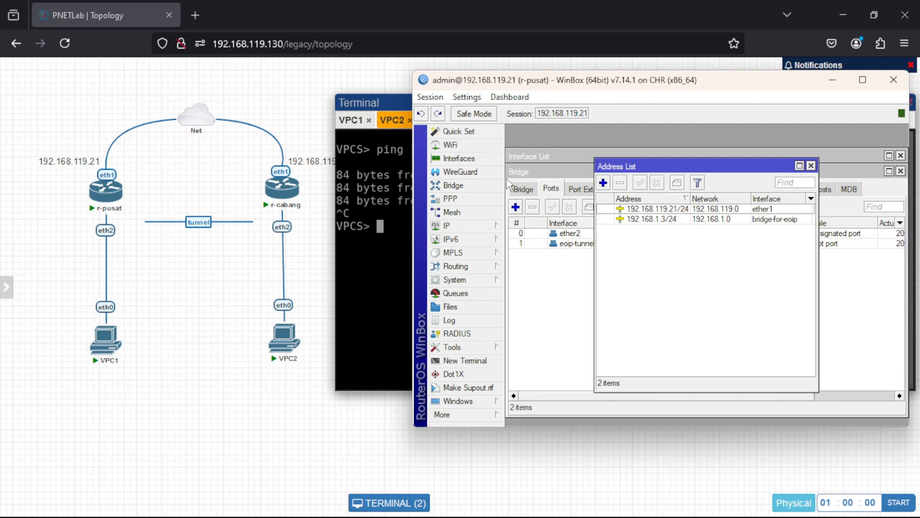
pyautogui.click(447, 225)
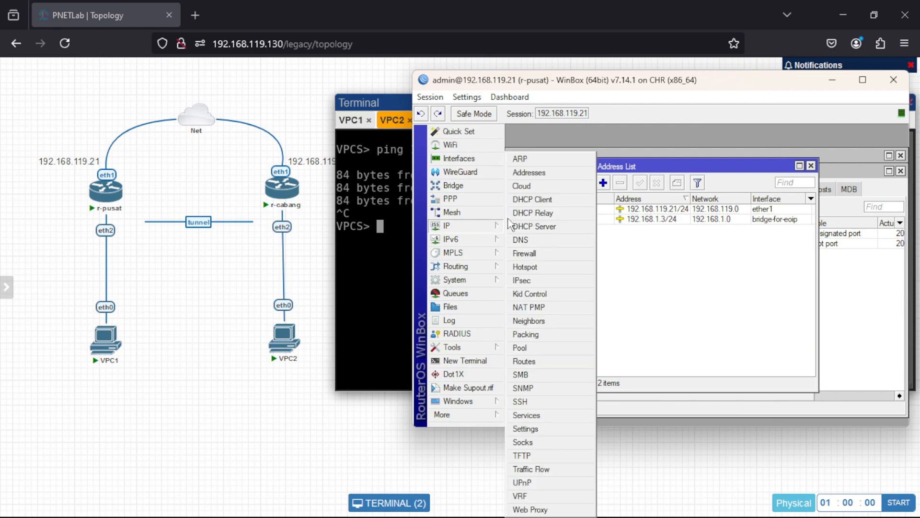
pyautogui.click(550, 250)
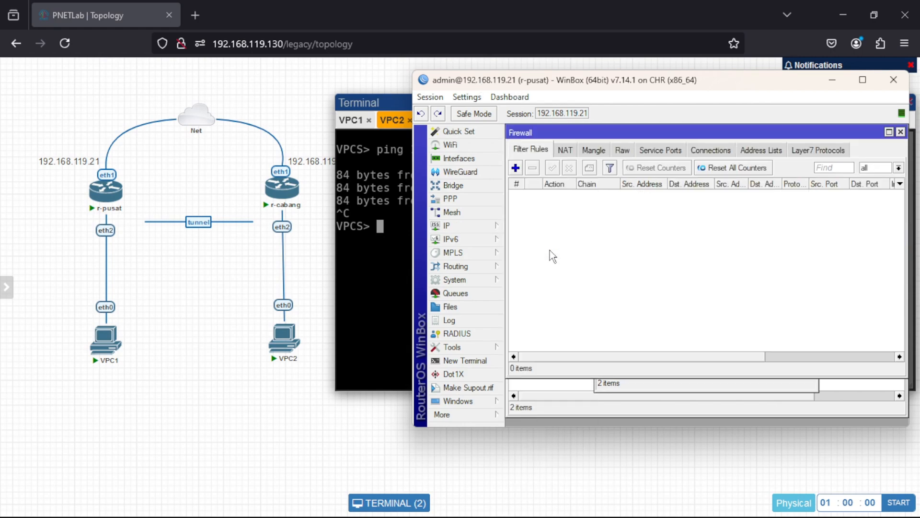
pyautogui.click(564, 150)
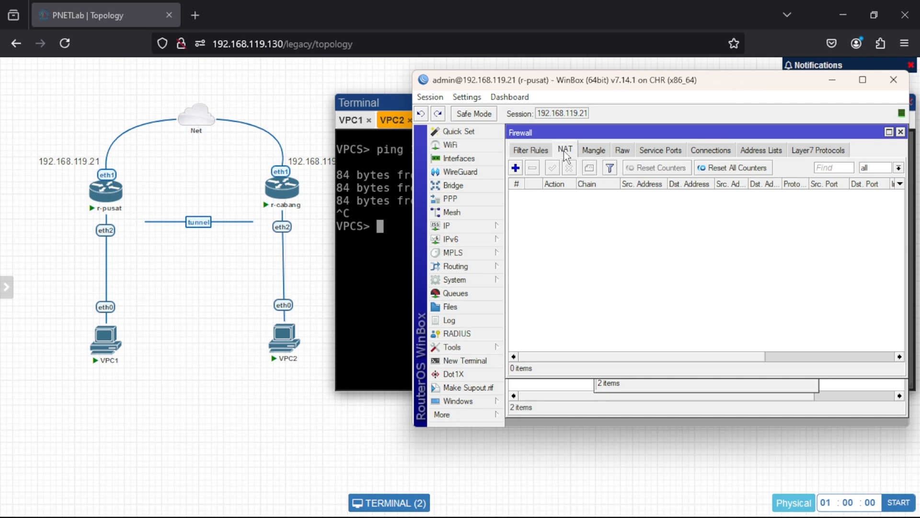
pyautogui.click(515, 169)
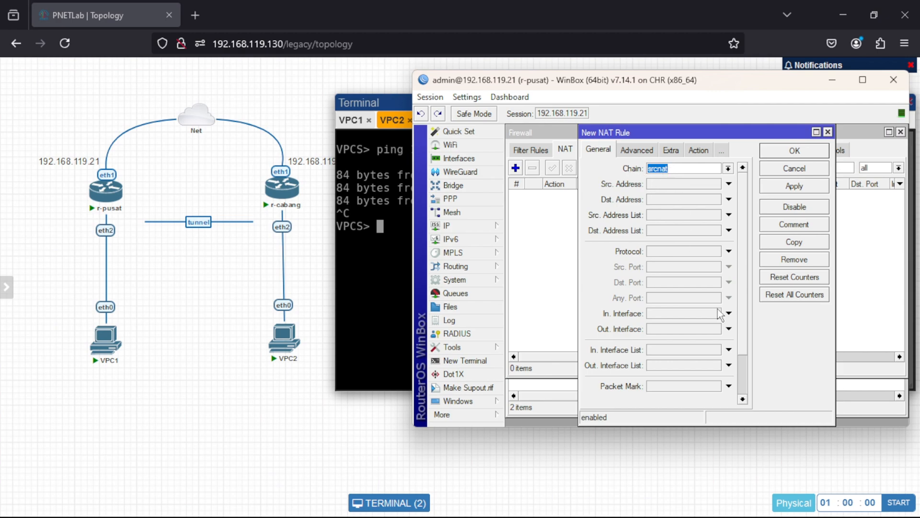
pyautogui.click(728, 329)
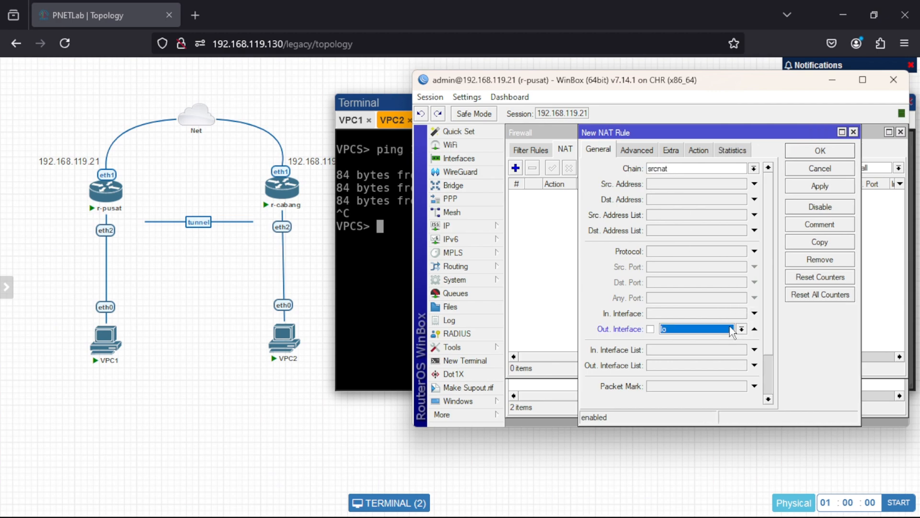
pyautogui.click(741, 330)
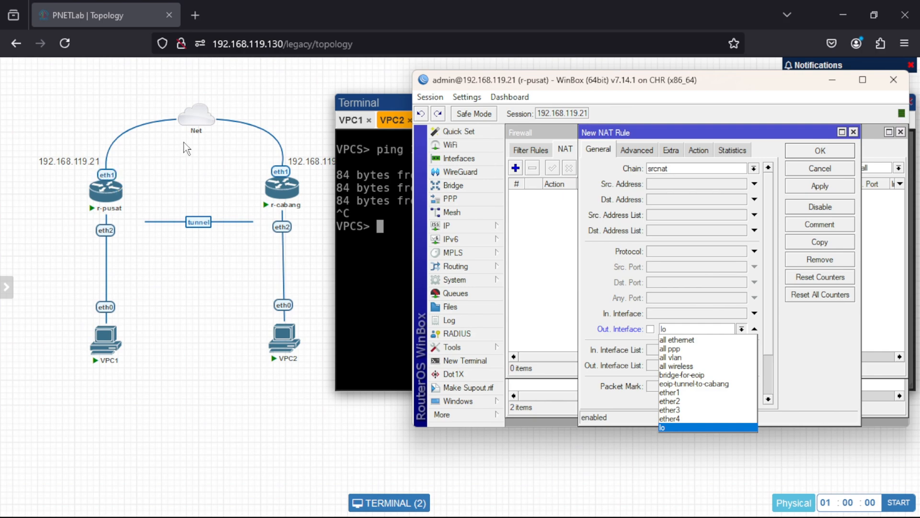
pyautogui.click(676, 392)
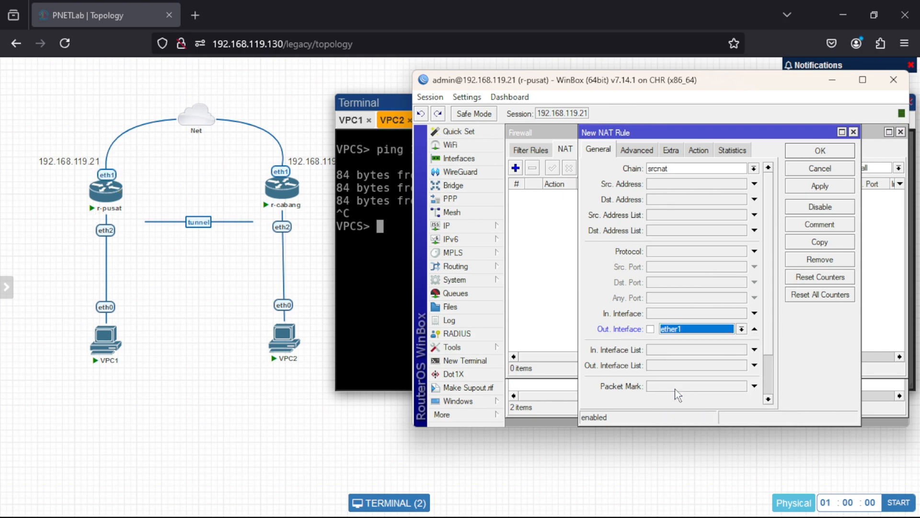
# Set the action of r-pusat's new NAT rule to masquerade and save the rule.
pyautogui.click(701, 150)
pyautogui.click(707, 170)
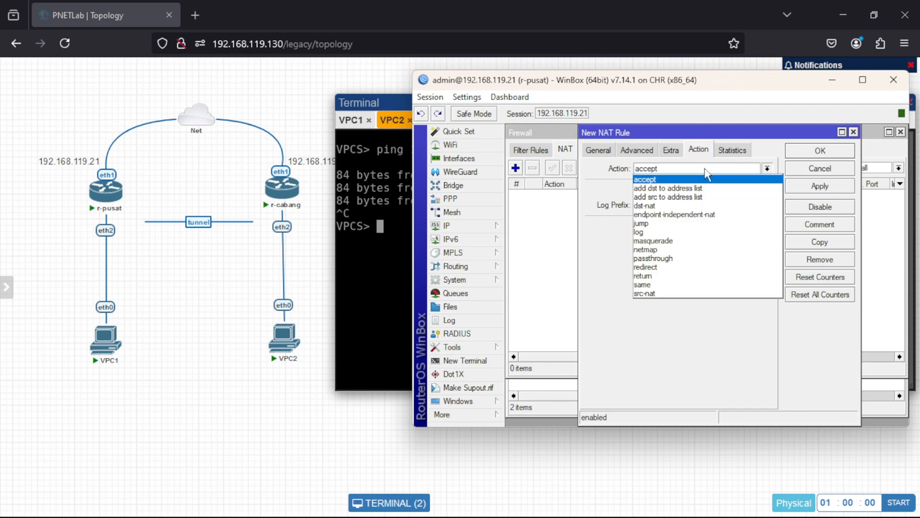
pyautogui.click(676, 241)
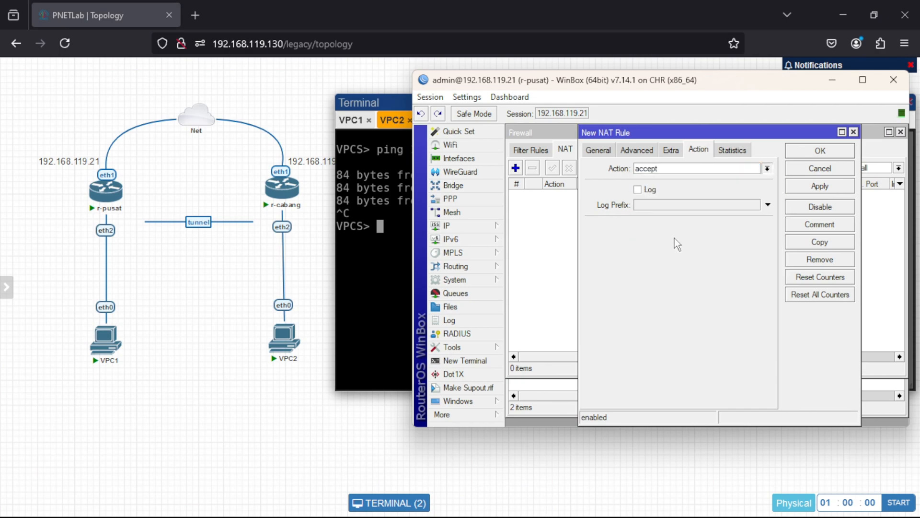
pyautogui.click(805, 187)
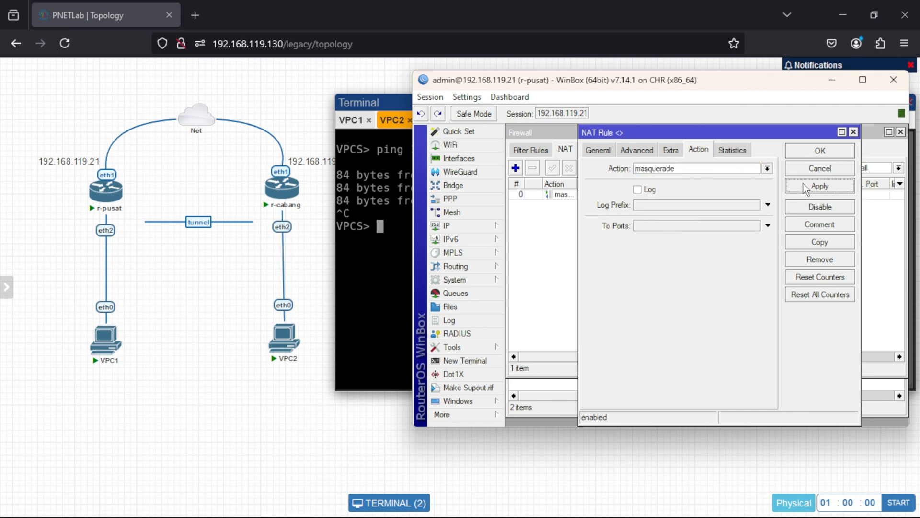
pyautogui.click(805, 151)
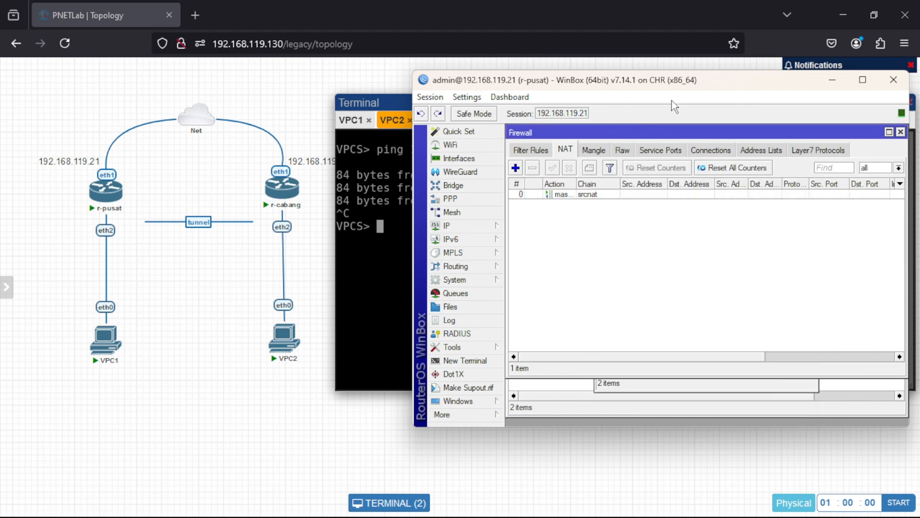
# Switch to r-cabang's WinBox session and start a srcnat firewall NAT rule with out interface ether1.
pyautogui.moveTo(697, 513)
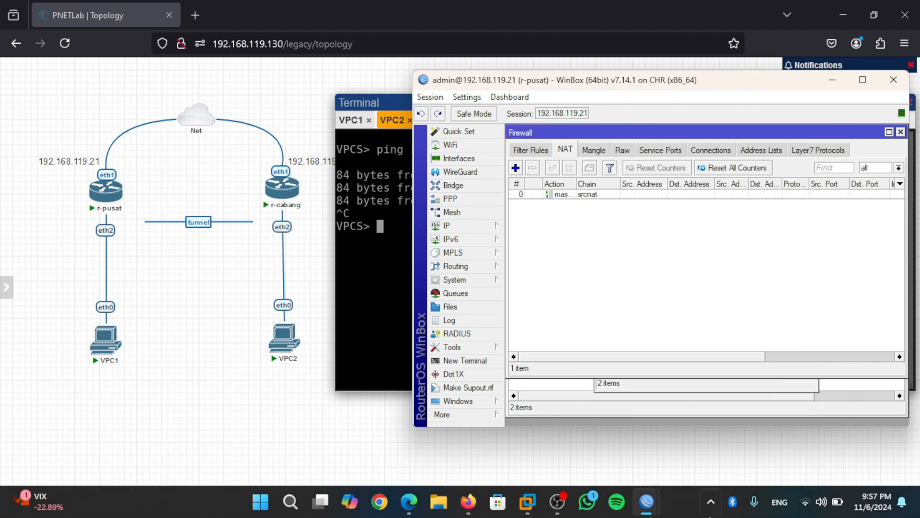
pyautogui.moveTo(664, 509)
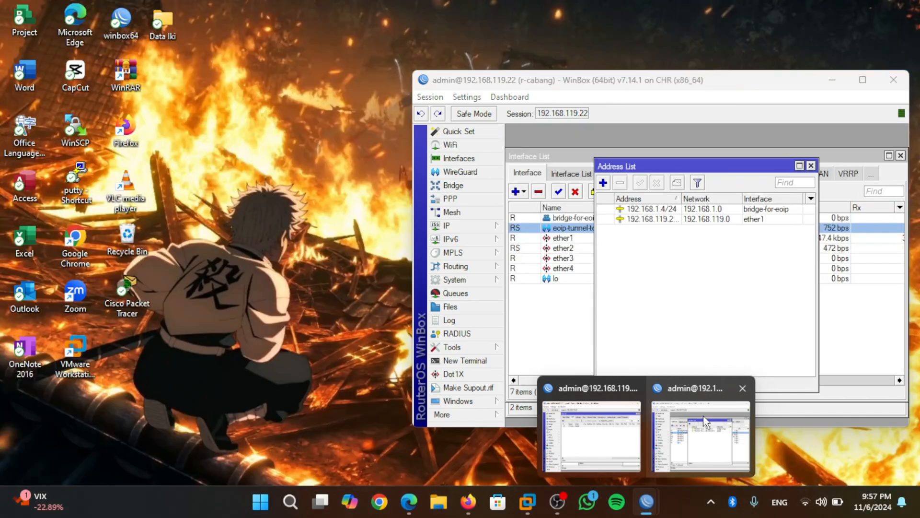
pyautogui.click(707, 426)
pyautogui.click(458, 224)
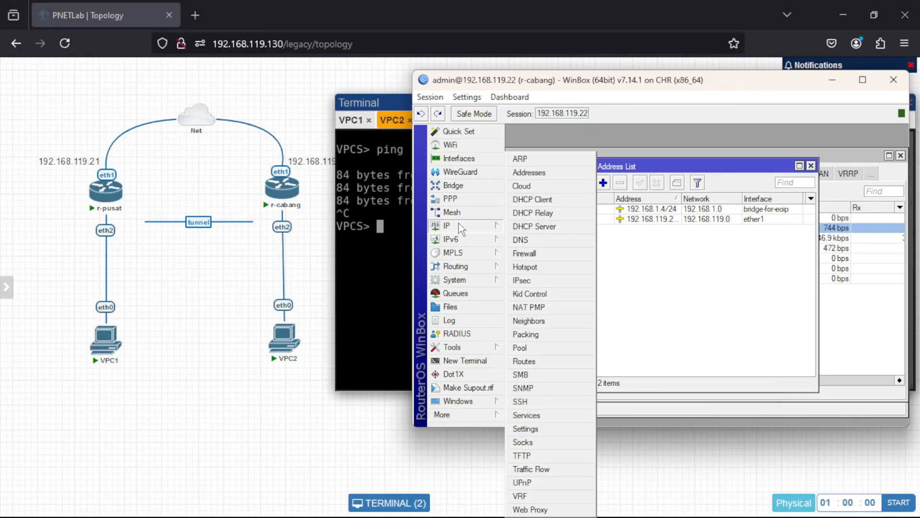
pyautogui.click(523, 254)
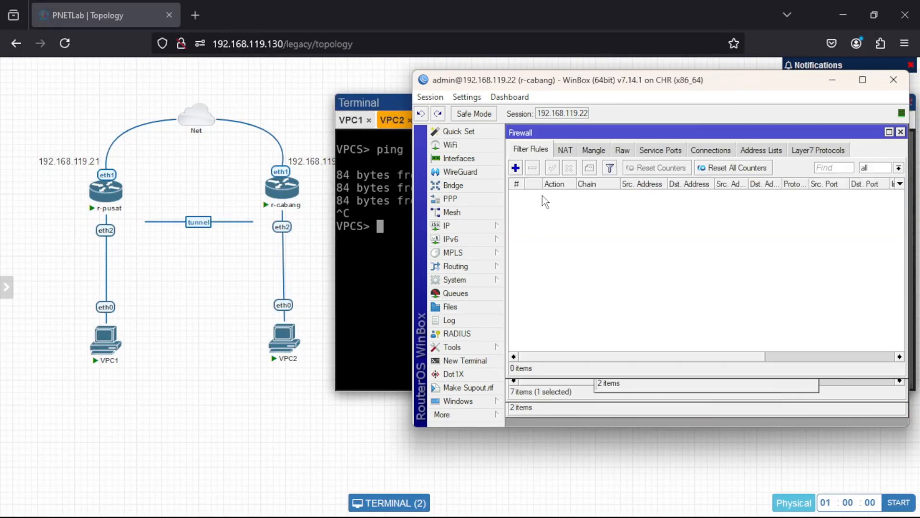
pyautogui.click(564, 151)
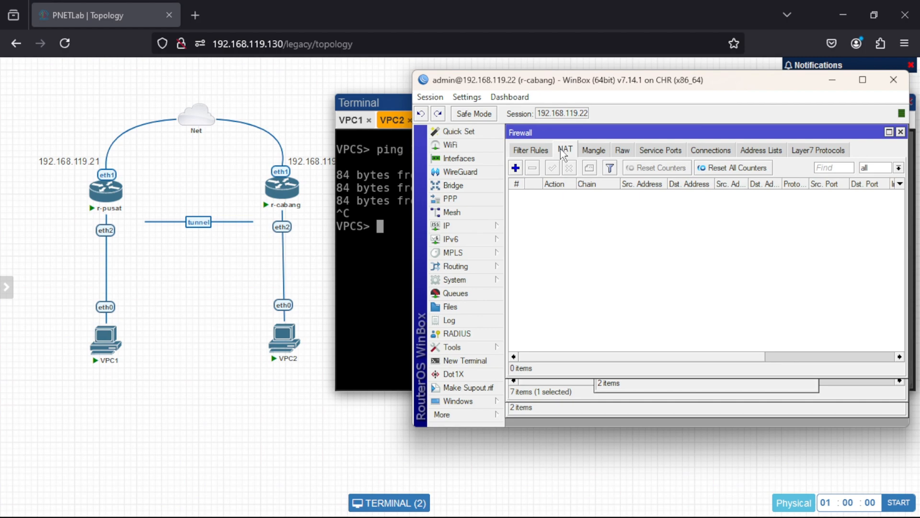
pyautogui.click(516, 168)
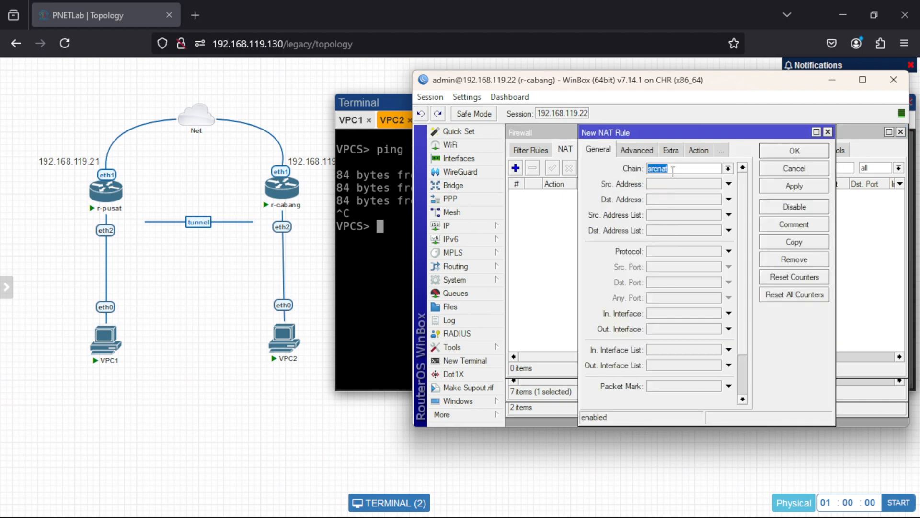
pyautogui.click(729, 329)
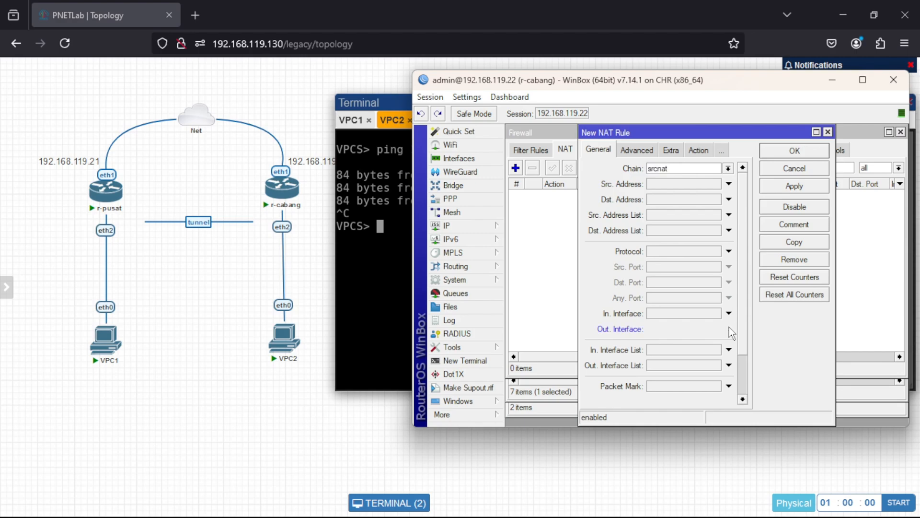
pyautogui.click(735, 329)
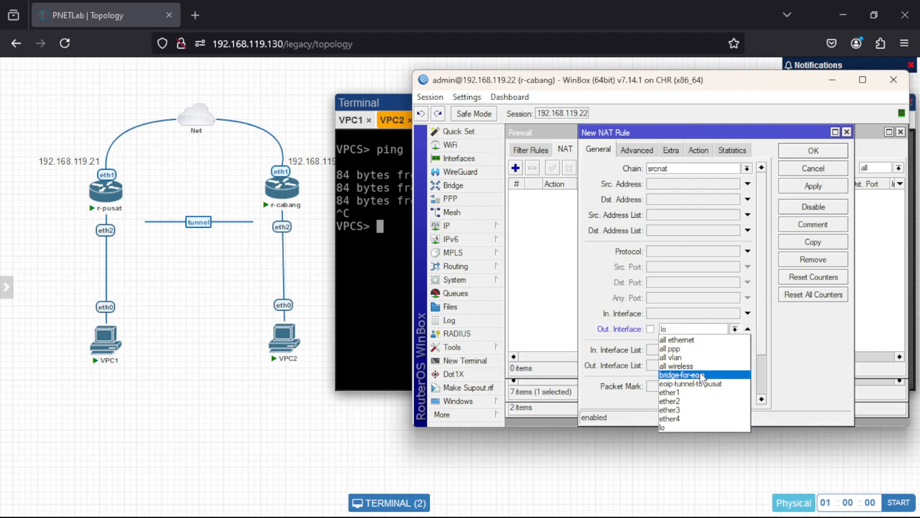
pyautogui.click(696, 392)
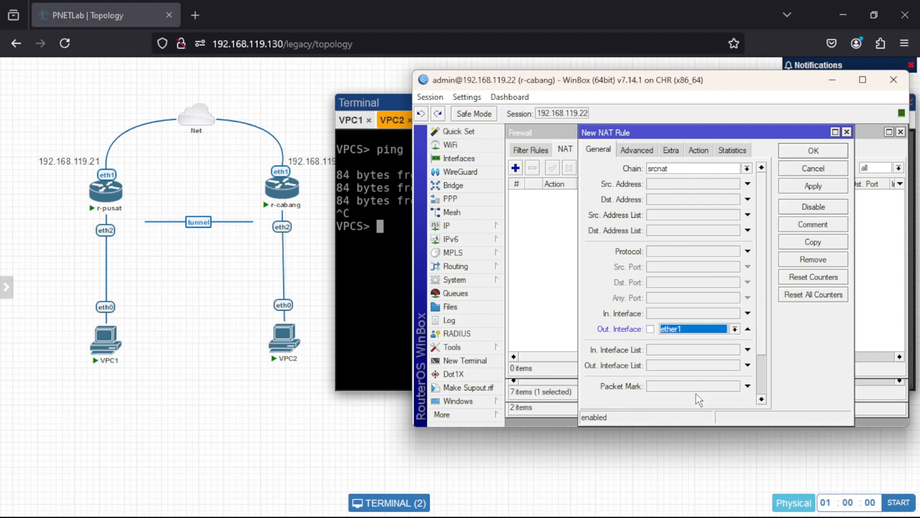
# Set the action of r-cabang's new NAT rule to masquerade and save the rule.
pyautogui.click(700, 151)
pyautogui.click(709, 168)
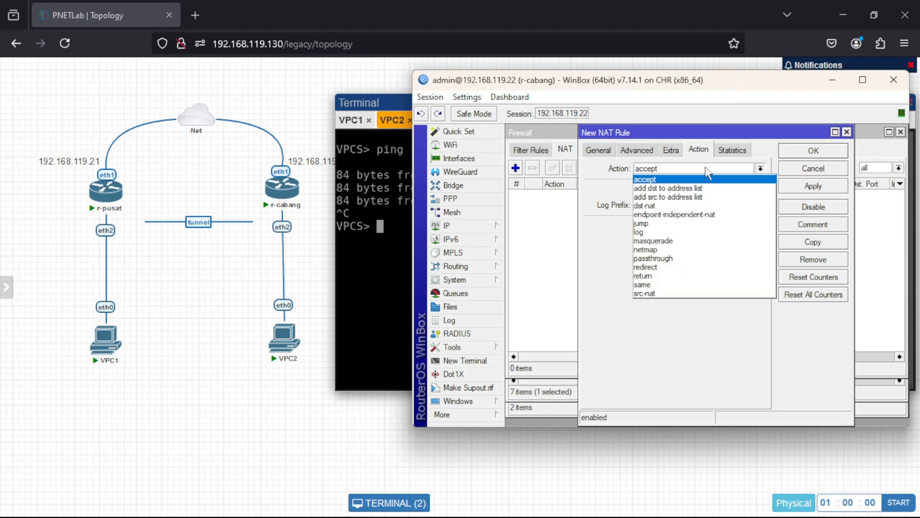
pyautogui.click(675, 240)
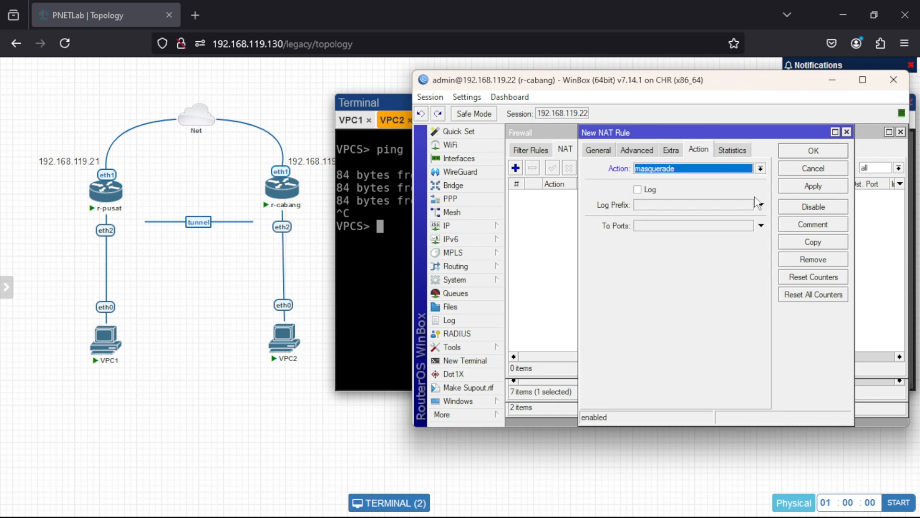
pyautogui.click(794, 186)
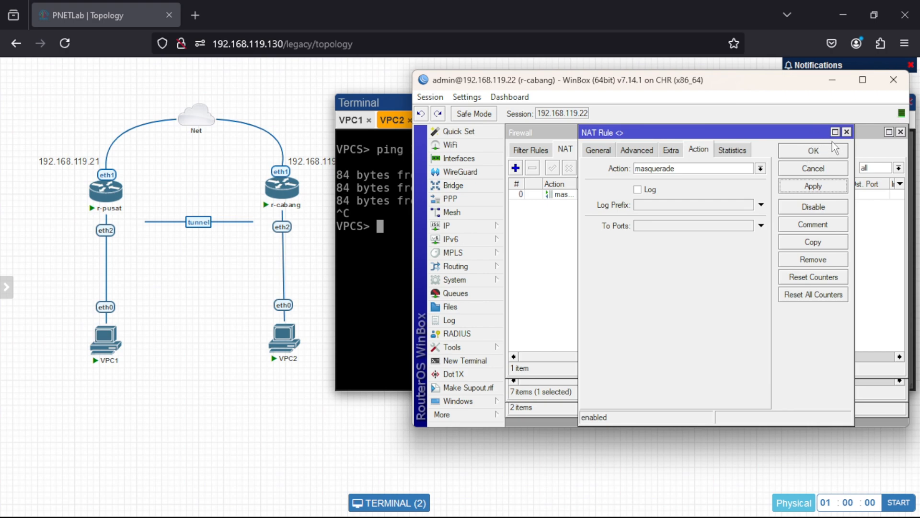
pyautogui.click(813, 150)
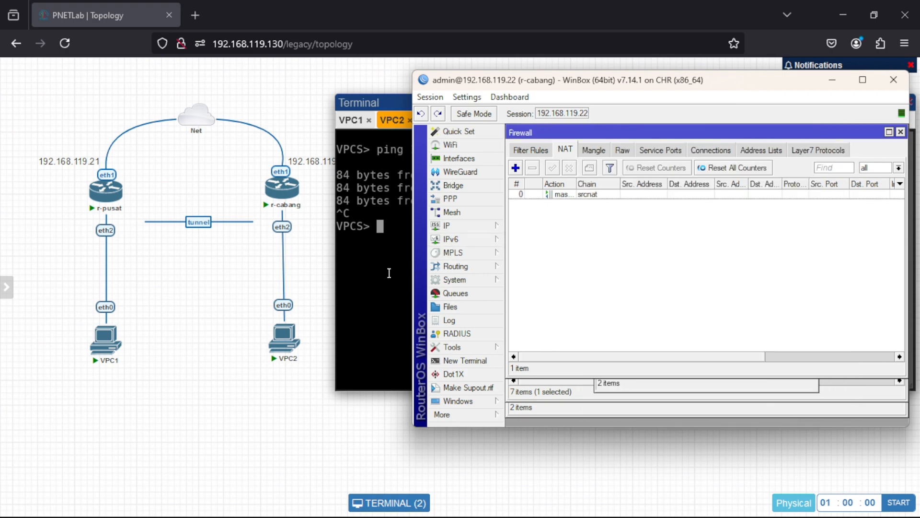
# Return to VPC1's console in PNETLab and display its IP configuration with show ip.
pyautogui.click(389, 273)
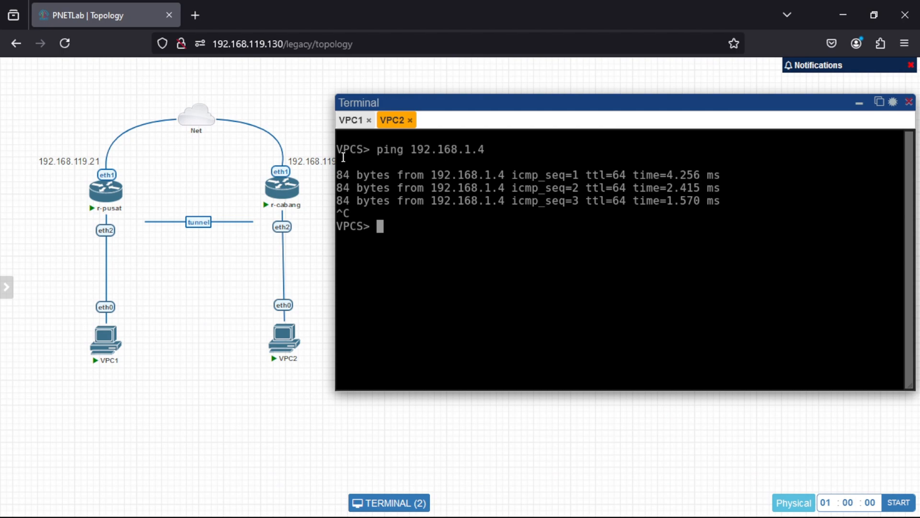
pyautogui.click(349, 122)
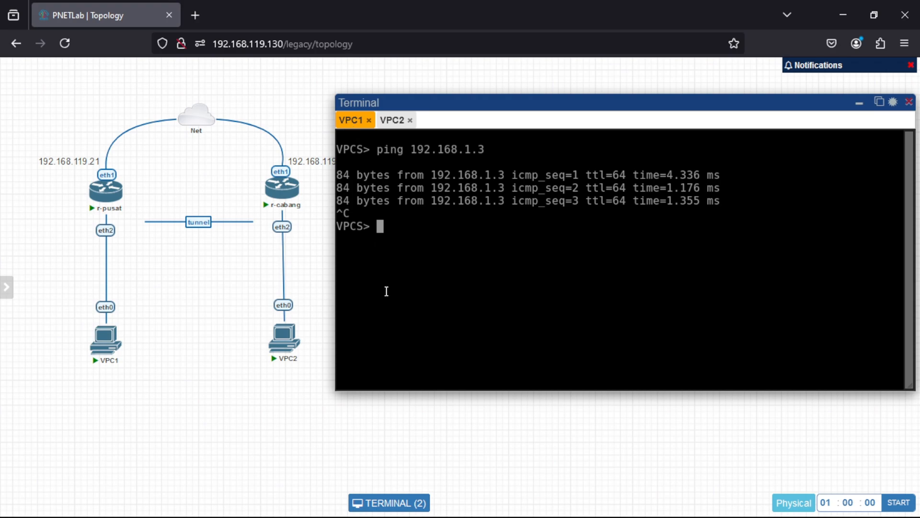
pyautogui.write('show ip')
pyautogui.press('Return')
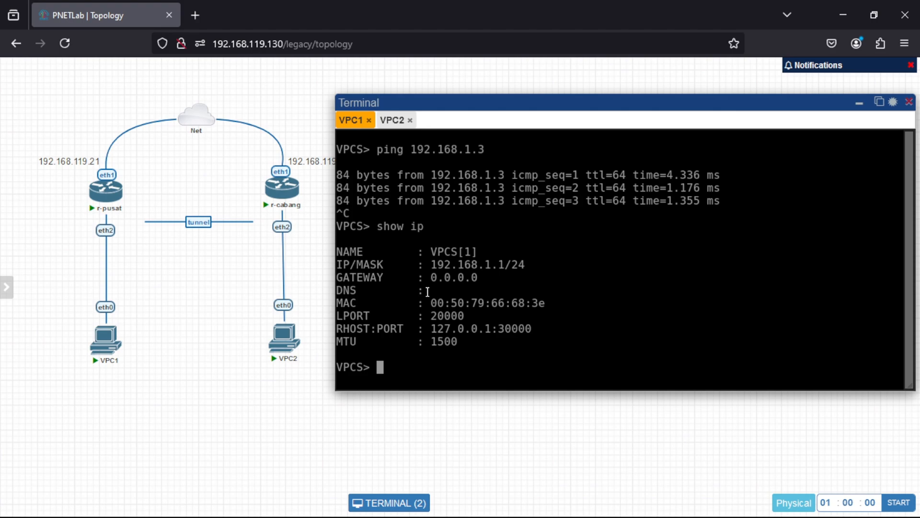
# Assign VPC1 the address 192.168.1.1 with gateway 192.168.1.3.
pyautogui.write('ip 192.168')
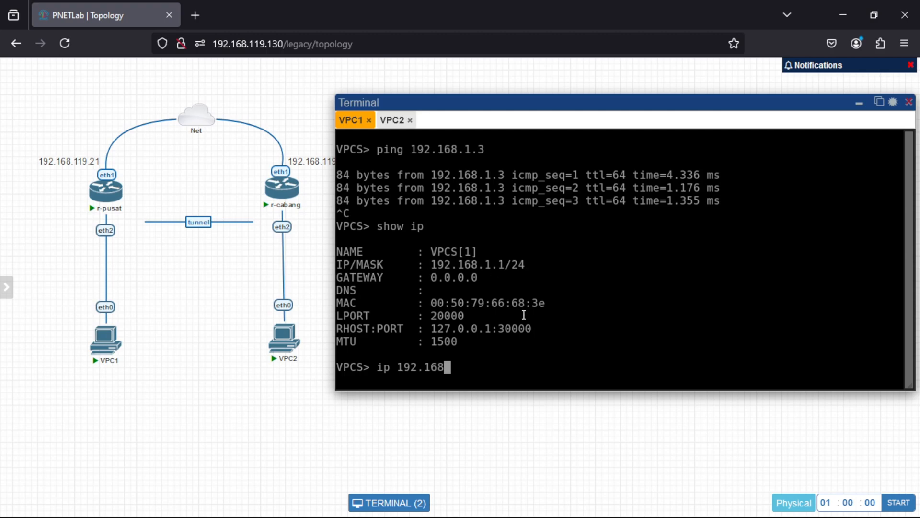
pyautogui.write('.1.1 192.169')
pyautogui.press('BackSpace')
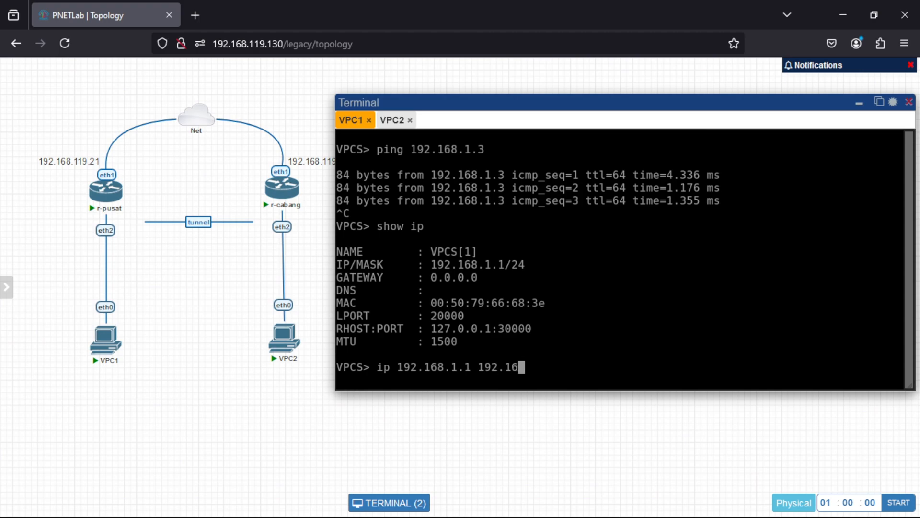
pyautogui.write('8.1.3')
pyautogui.press('Return')
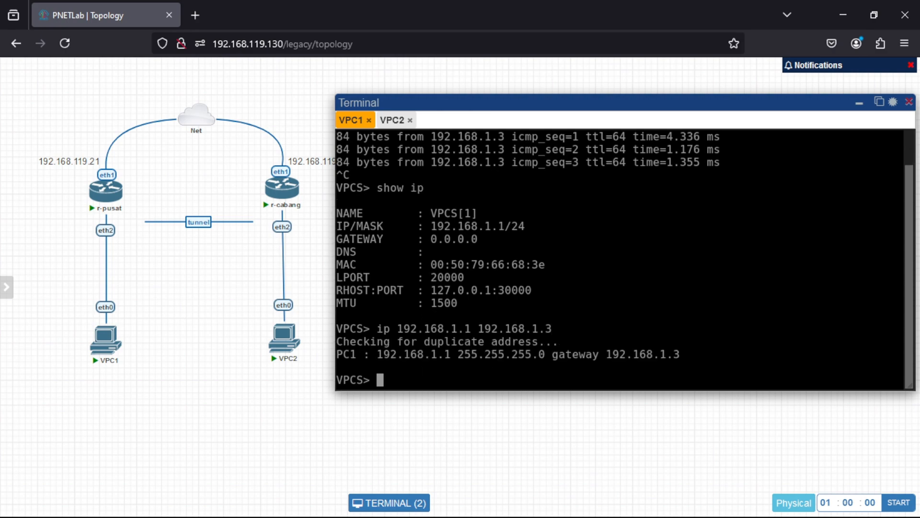
# Set VPC1's DNS server to 8.8.8.8 and check the settings with show ip.
pyautogui.write('ip dns 8.8.8.8')
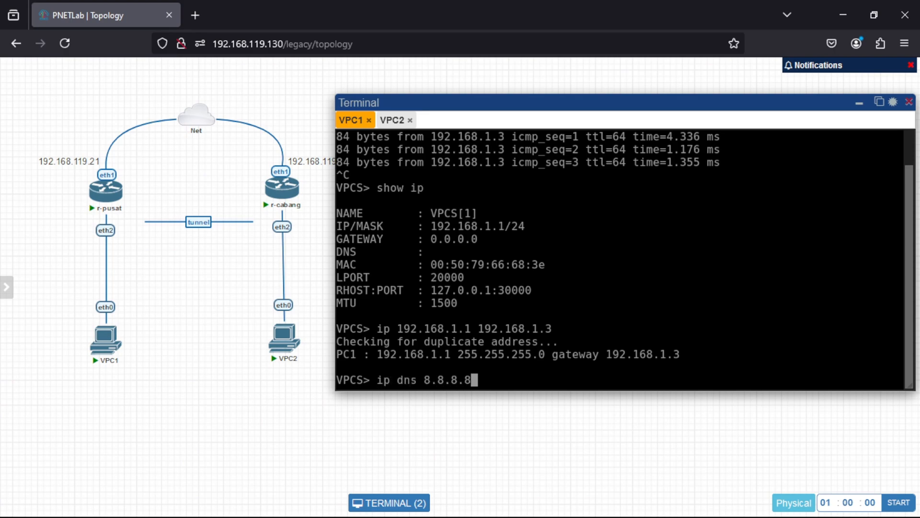
pyautogui.press('Return')
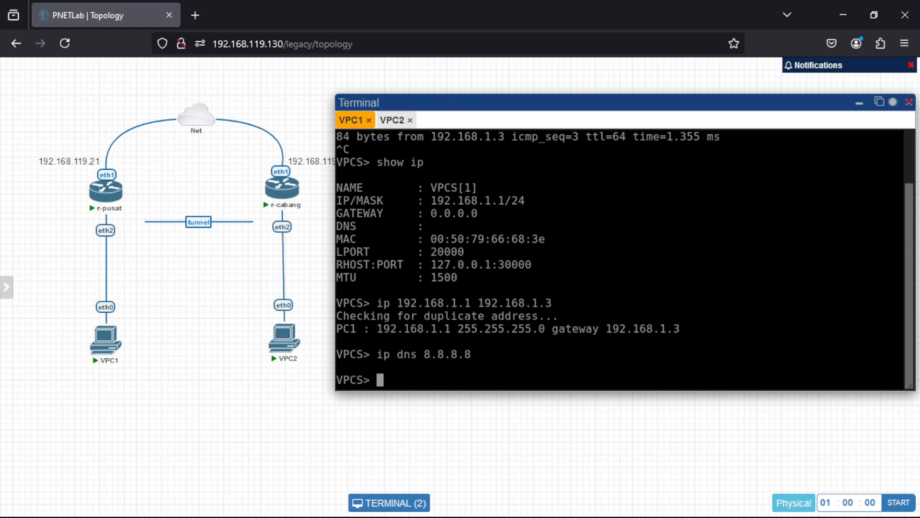
pyautogui.write('show ip')
pyautogui.press('Return')
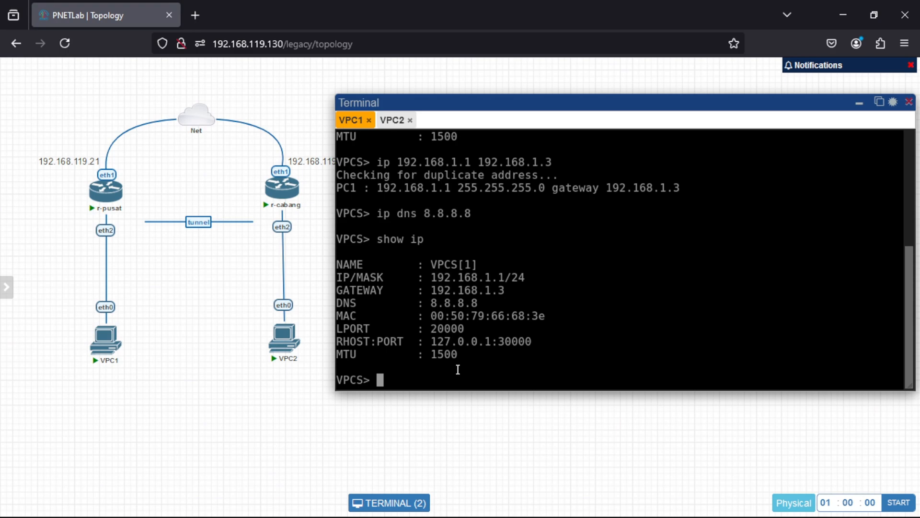
# Ping 8.8.8.8 from VPC1's console, and stop it after a few replies.
pyautogui.write('ping 8.8.8.8')
pyautogui.press('Return')
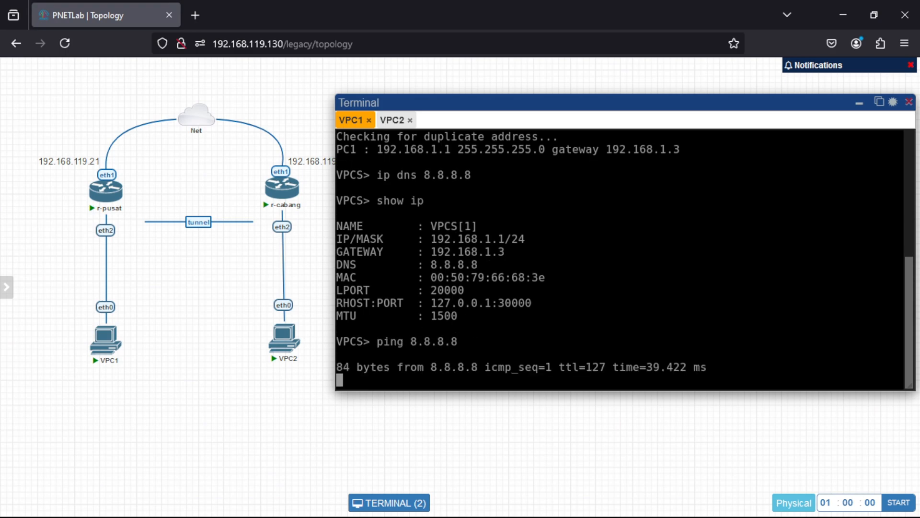
pyautogui.hotkey('ctrl', 'c')
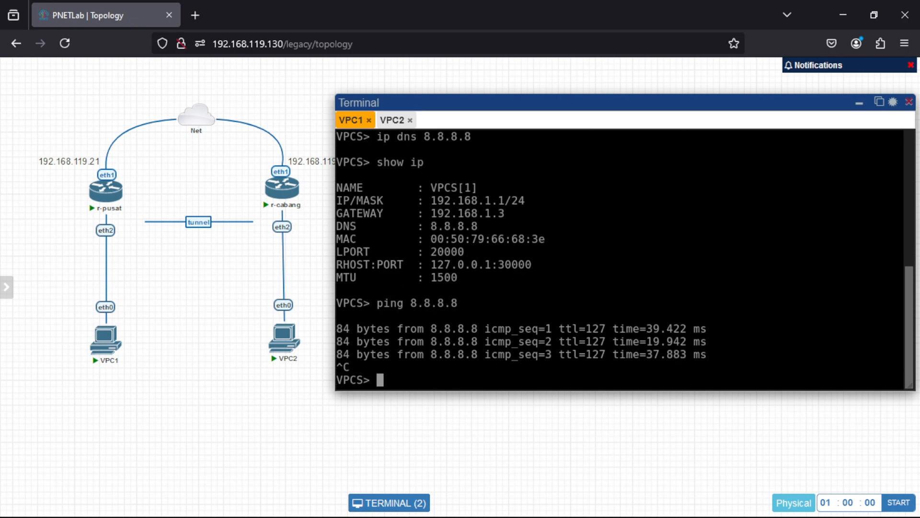
# Ping google.com from VPC1's console to test name resolution and internet access.
pyautogui.write('ping google.com')
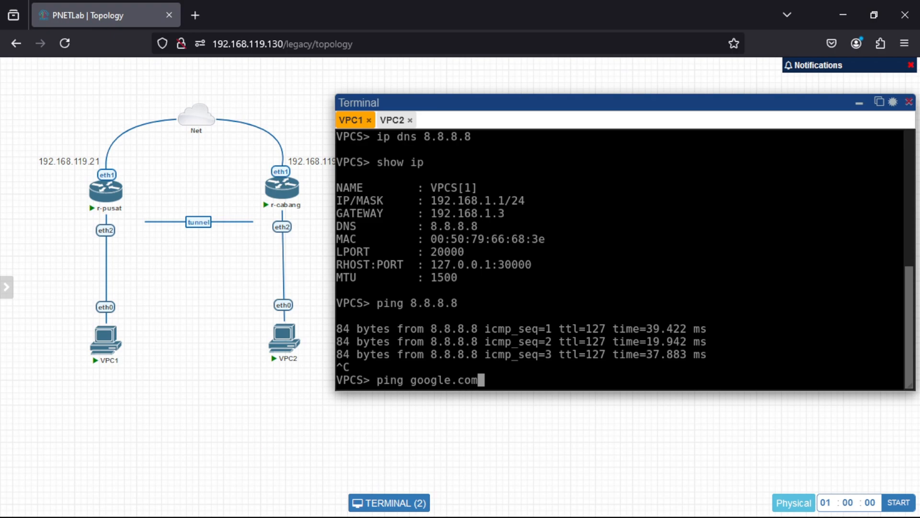
pyautogui.press('Return')
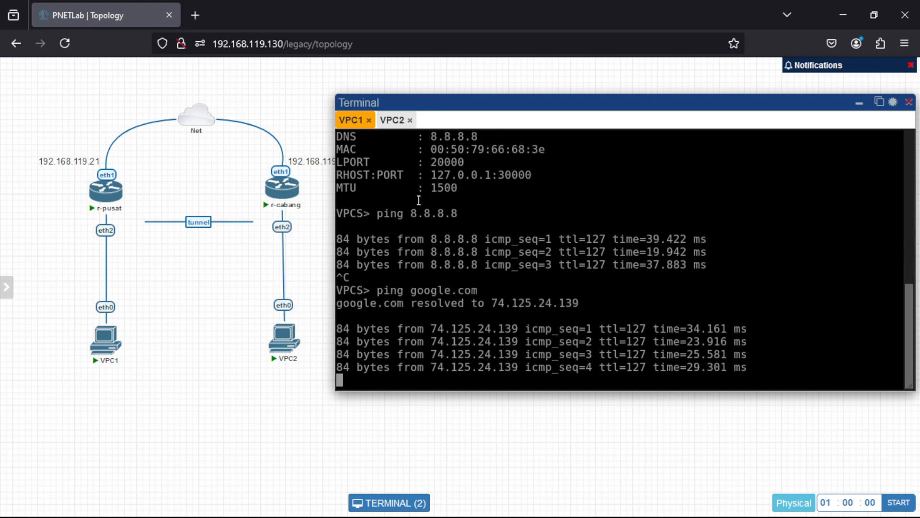
# Switch to VPC2's console and display its IP configuration with show ip.
pyautogui.click(393, 121)
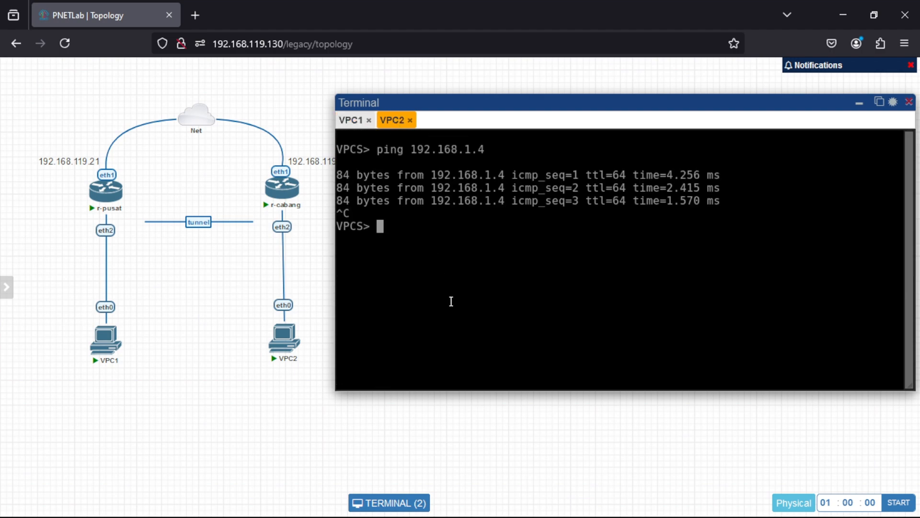
pyautogui.write('show ip')
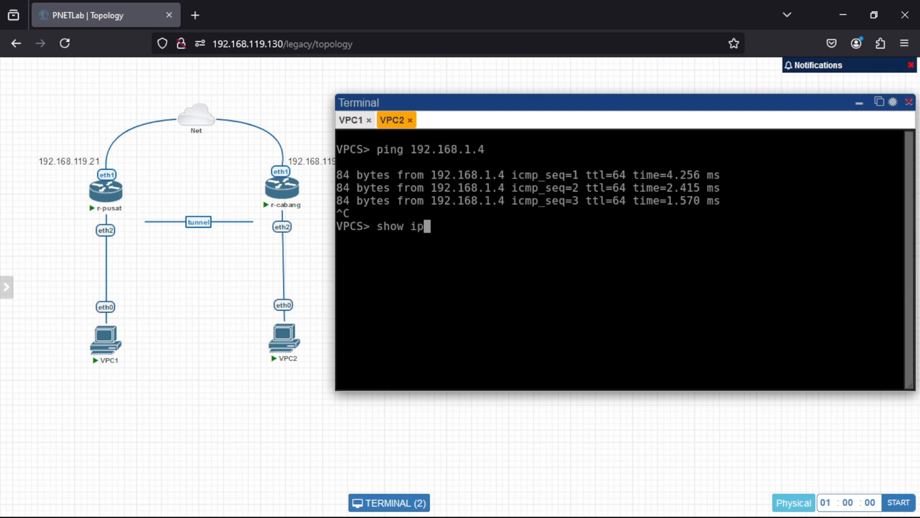
pyautogui.press('Return')
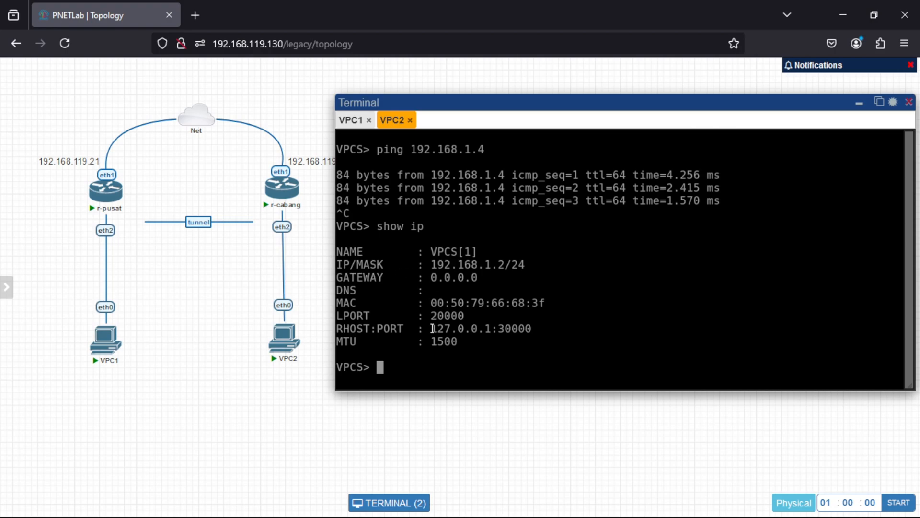
# Assign VPC2 the address 192.168.1.2/24 with gateway 192.168.1.4.
pyautogui.write('ip 192.168.1')
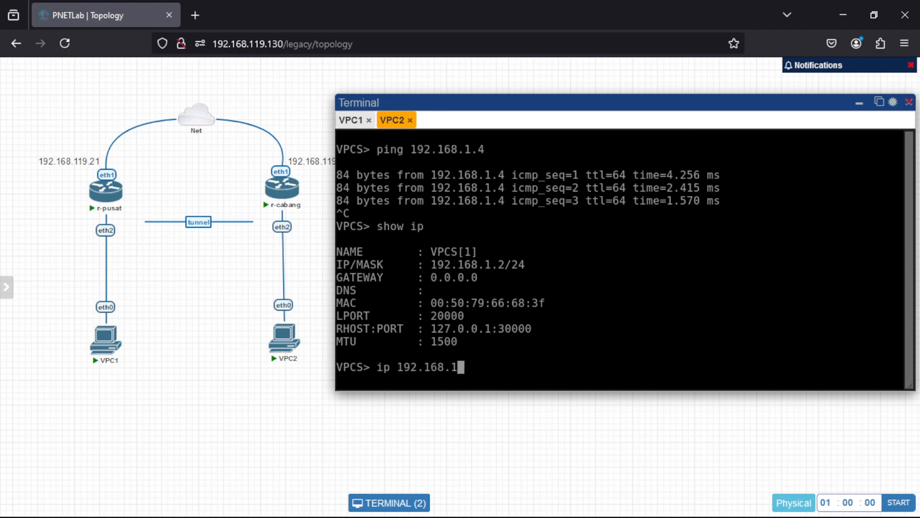
pyautogui.write('.2')
pyautogui.press('BackSpace')
pyautogui.write('/24 19')
pyautogui.write('2.168')
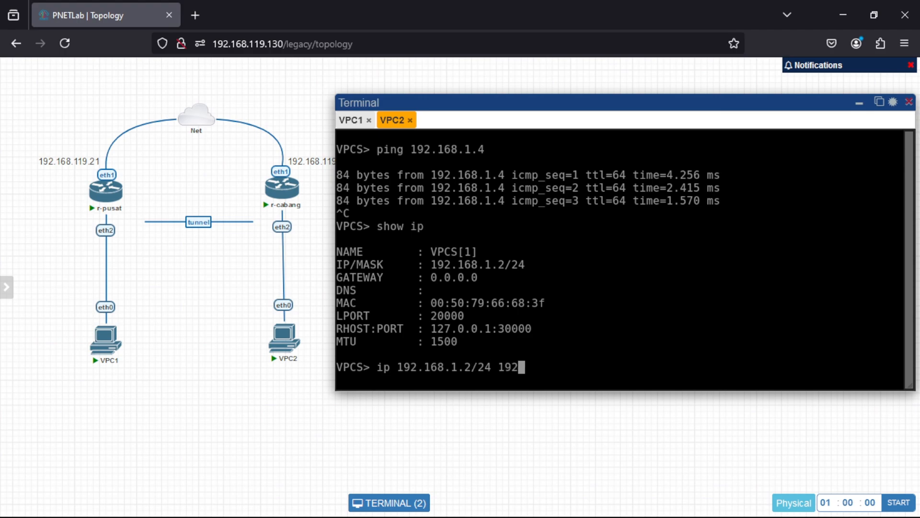
pyautogui.write('.1.4')
pyautogui.press('Return')
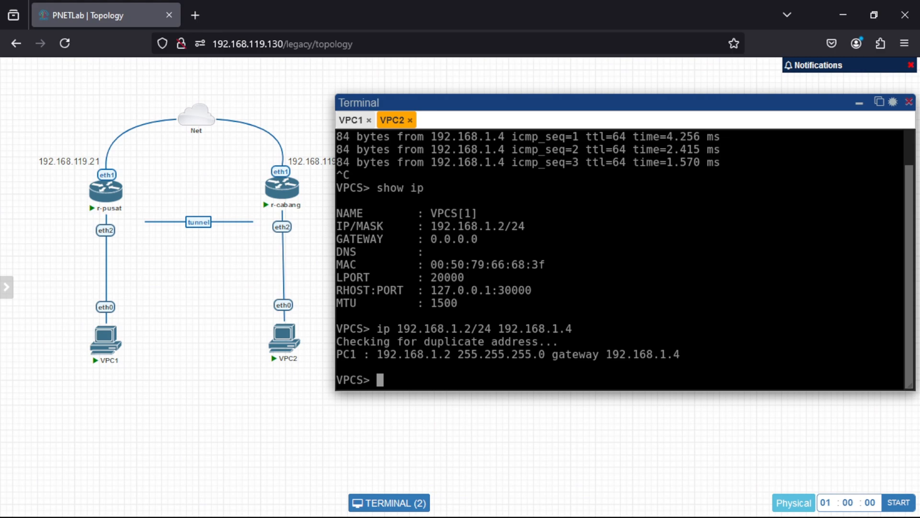
# Set VPC2's DNS server to 8.8.8.8 and check the settings with show ip.
pyautogui.write('ip dns 8.8.8.8')
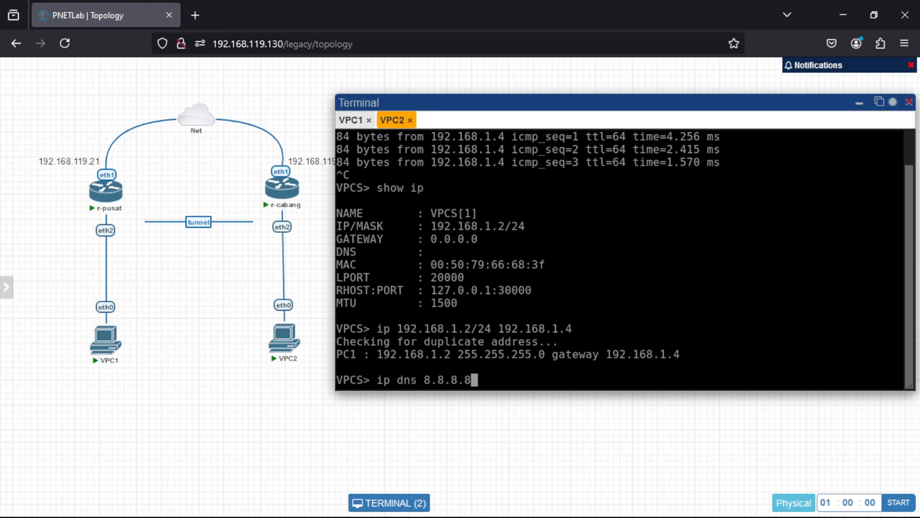
pyautogui.press('Return')
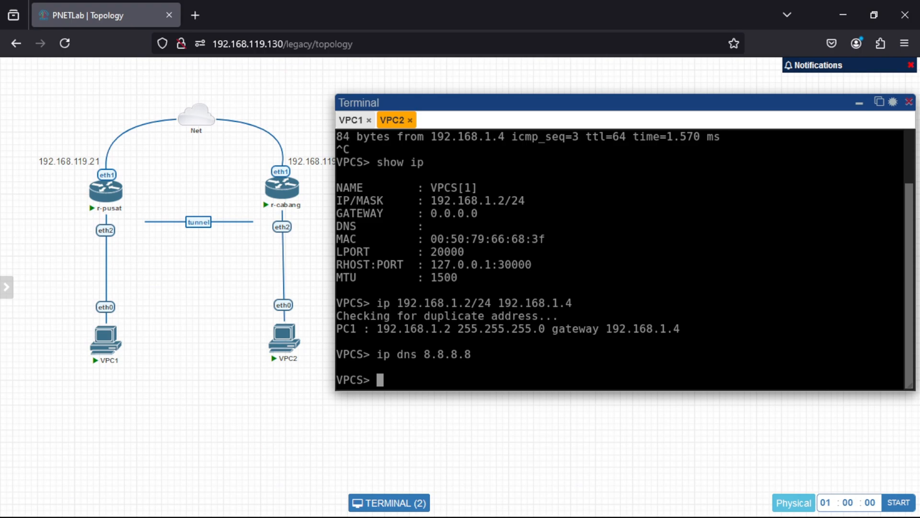
pyautogui.write('show ip')
pyautogui.press('Return')
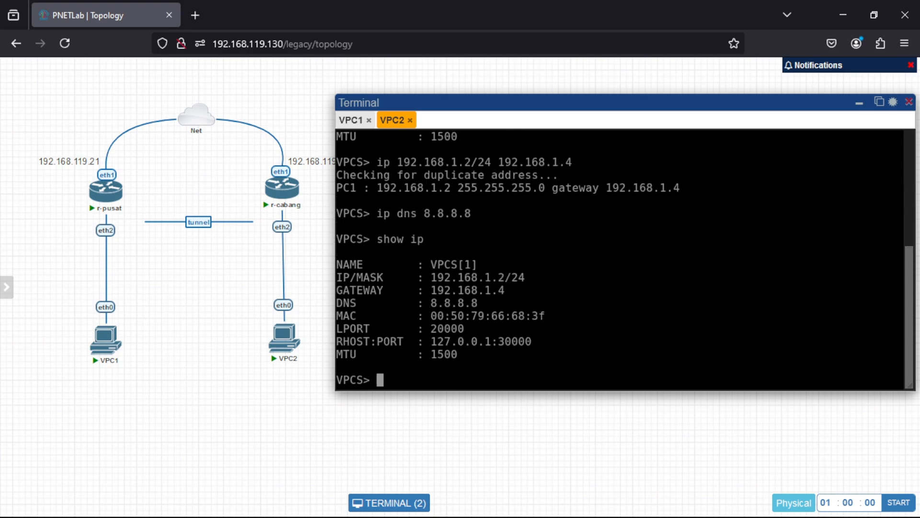
# Ping 8.8.8.8 from VPC2's console, and stop it after a few replies.
pyautogui.write('ping 8.8.8.8')
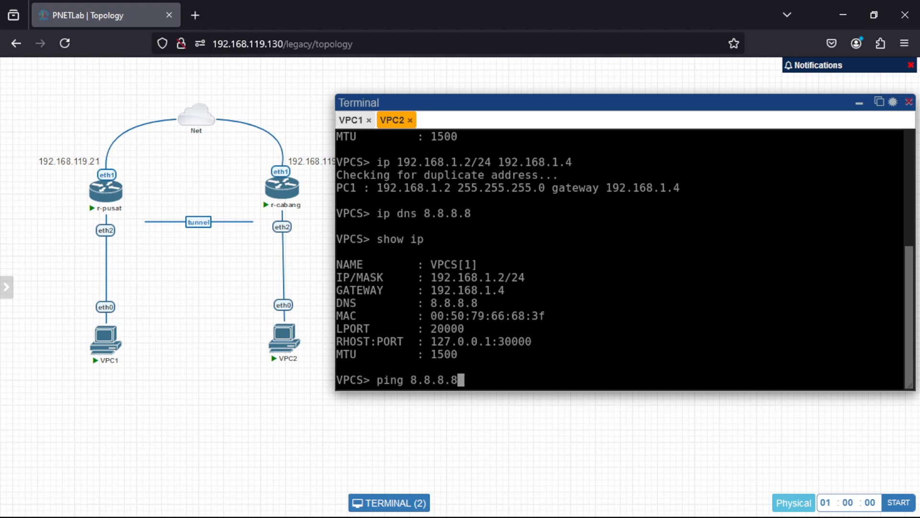
pyautogui.press('Return')
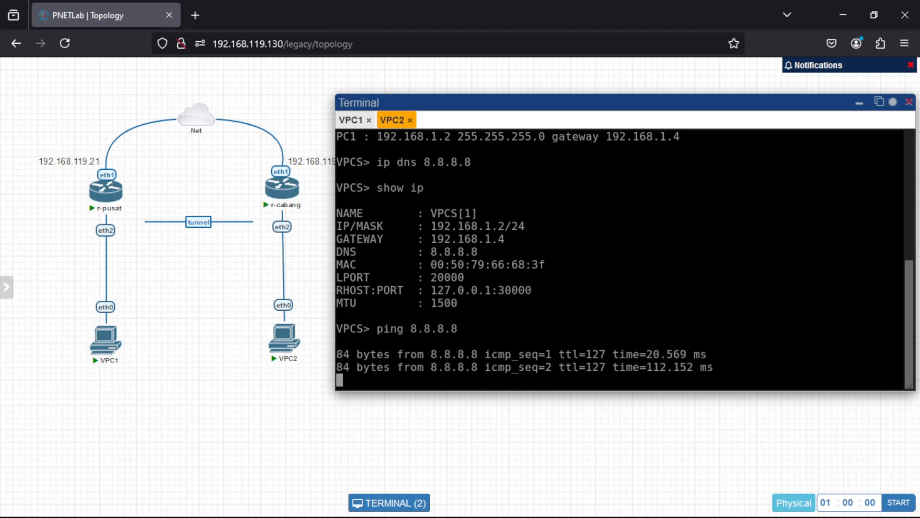
pyautogui.hotkey('ctrl', 'c')
# Ping google.com from VPC2's console to test name resolution and internet access.
pyautogui.write('p')
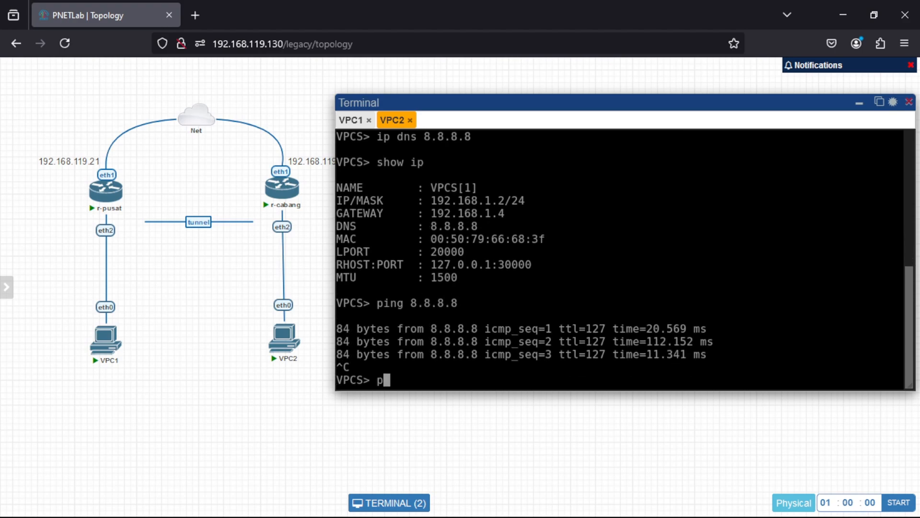
pyautogui.write('ing google.com')
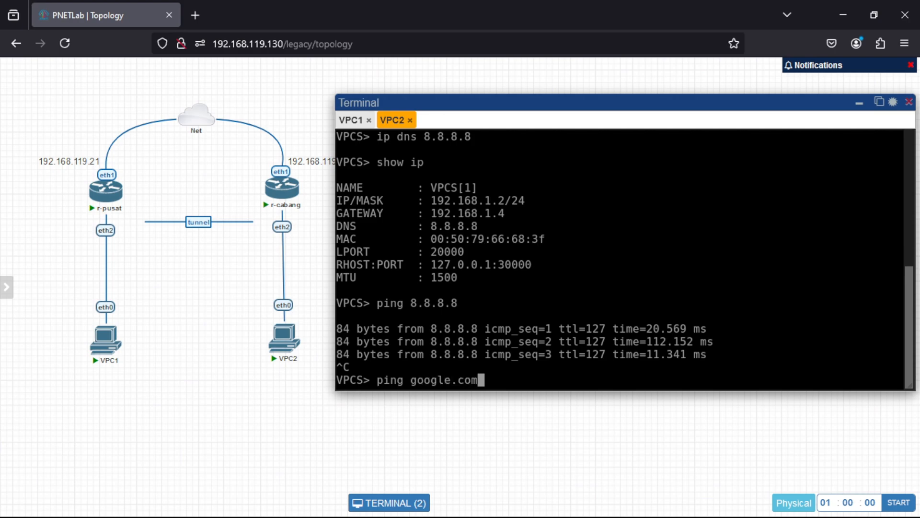
pyautogui.press('Return')
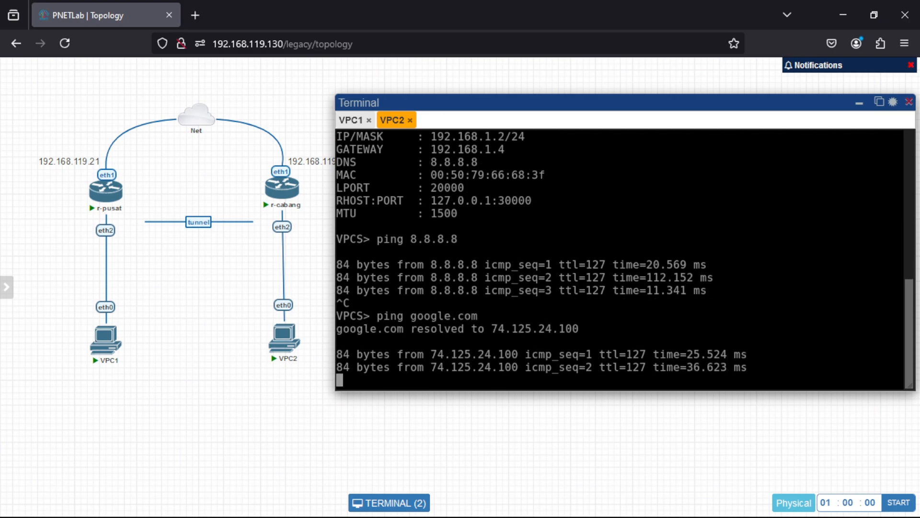